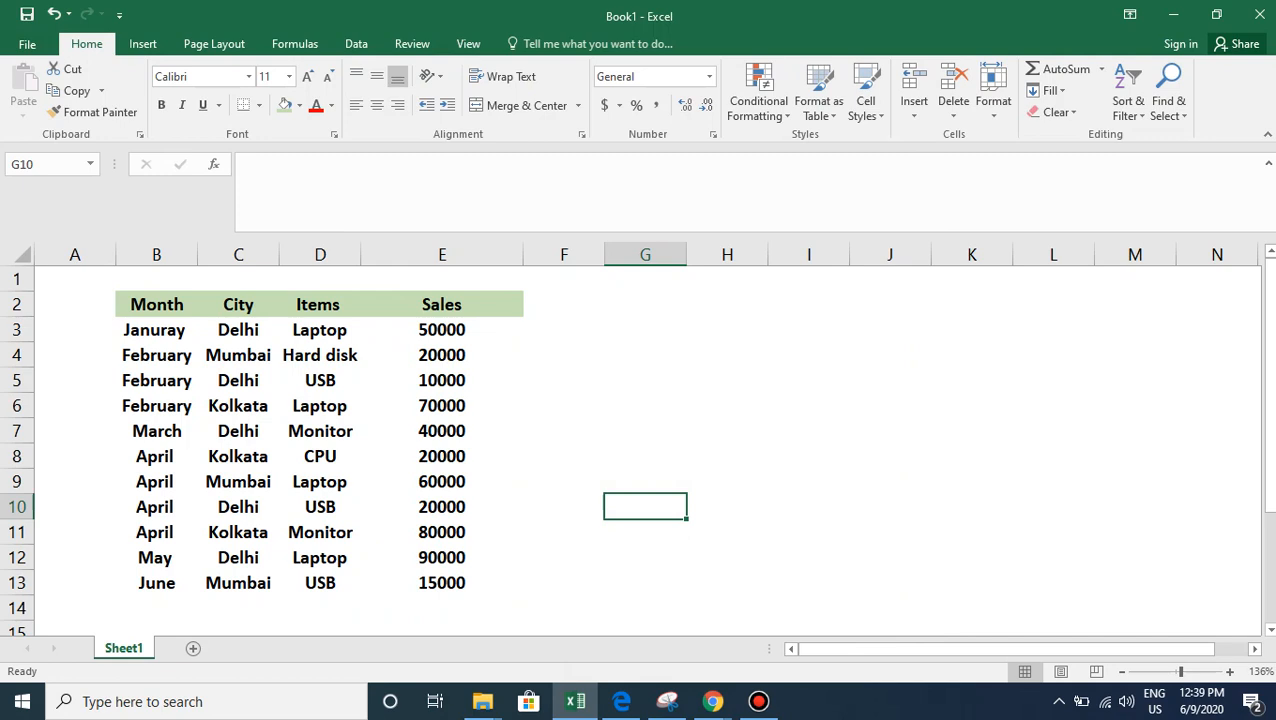
Enter the label "Sum" in cell D15 below the Items column.
key("Down")
key("Down")
key("Down")
key("Down")
key("Down")
key("Left")
key("Left")
key("Left")
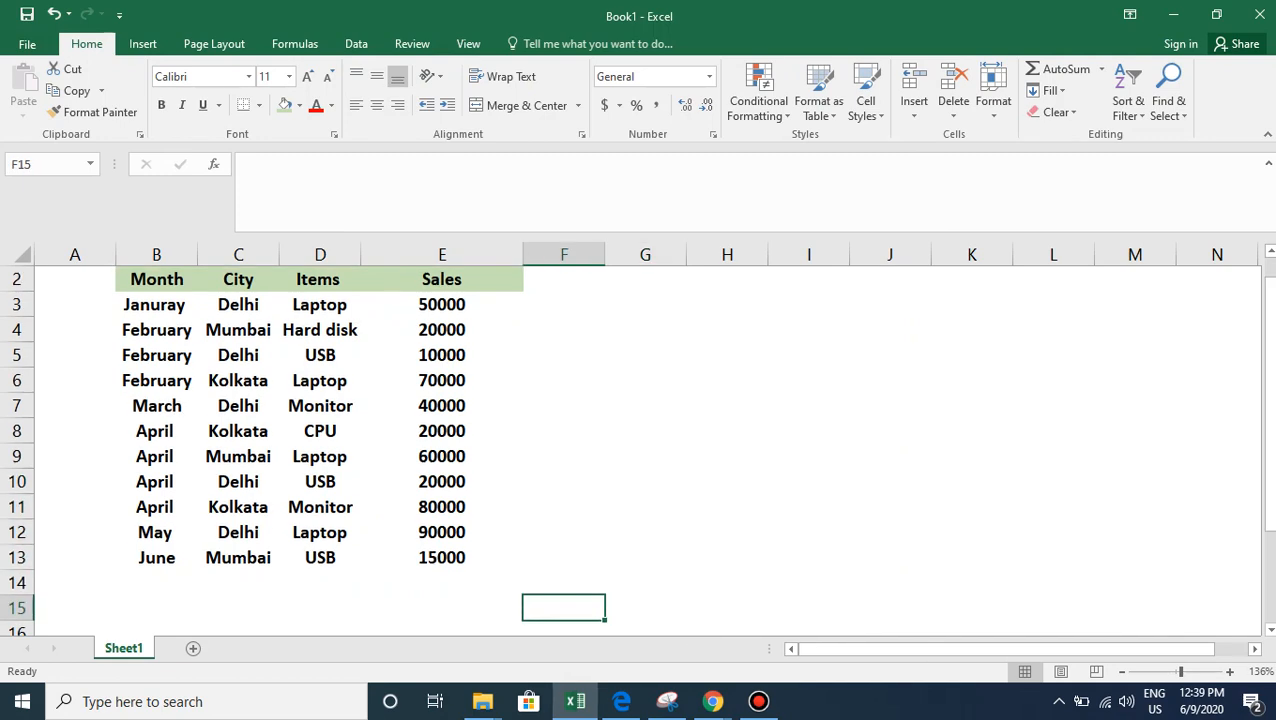
key("Right")
key("Left")
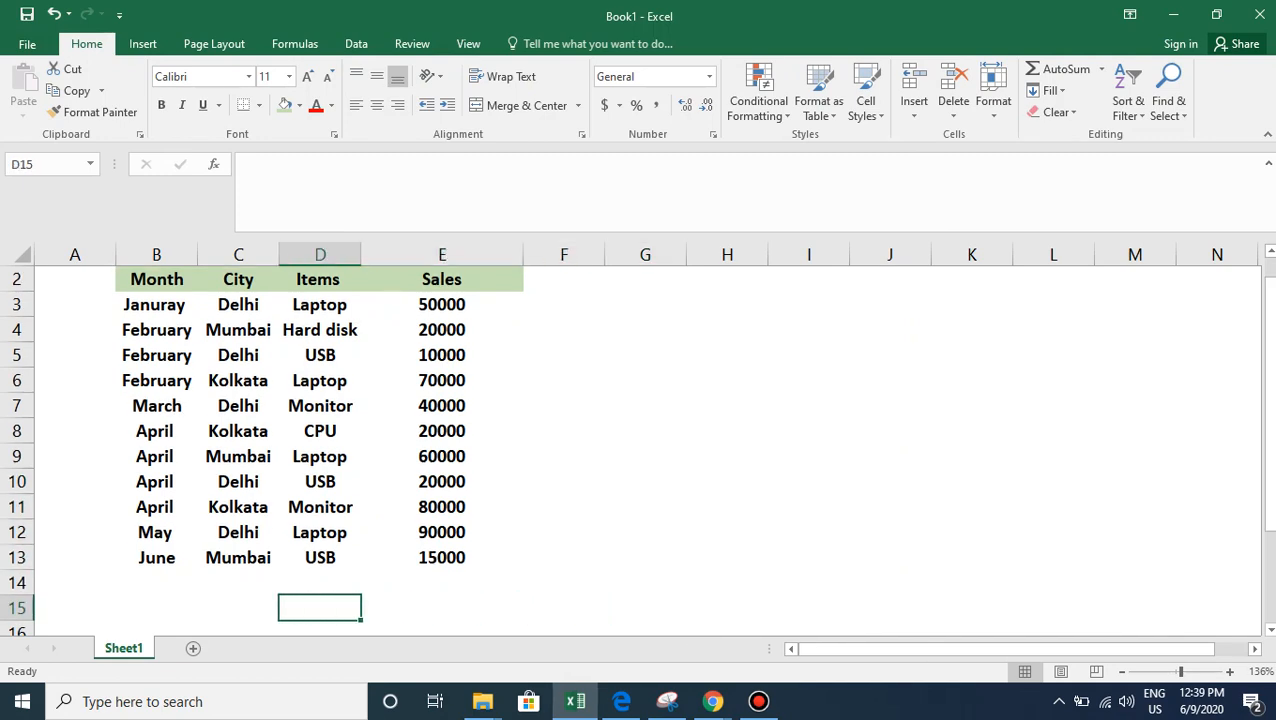
type("Sum")
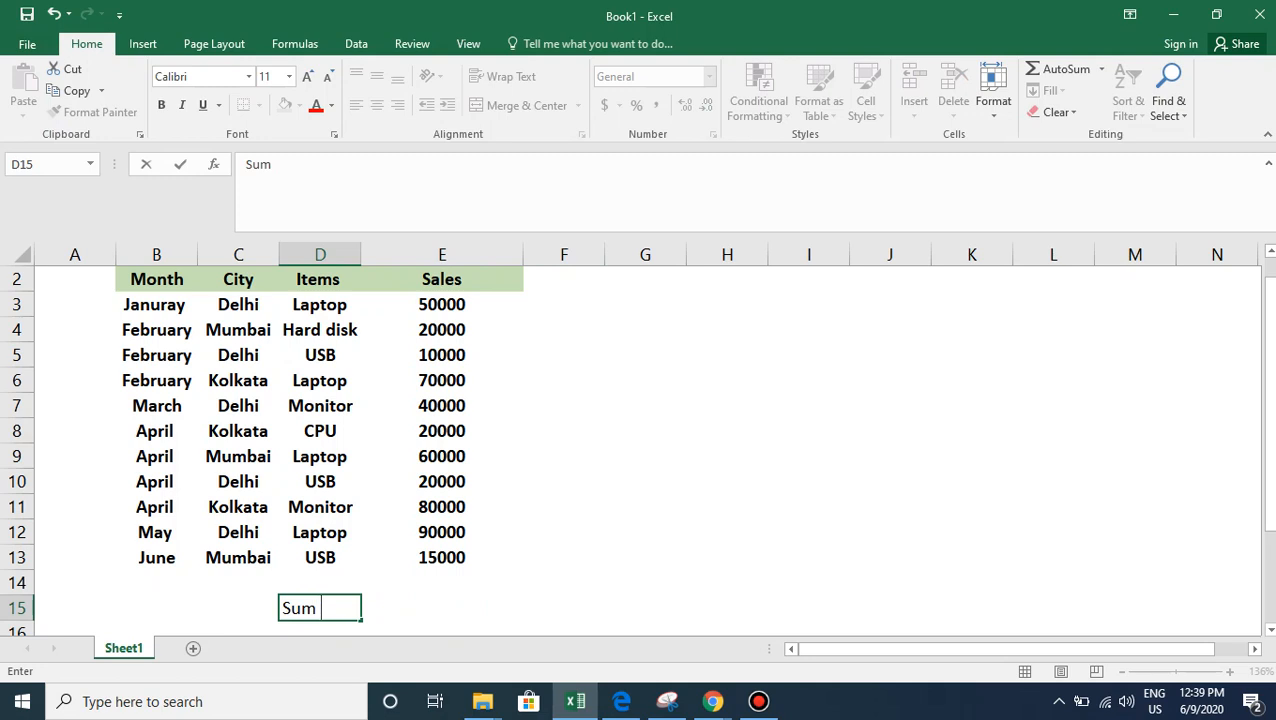
Total the sales values in cell E15 with the formula =SUM(E4:E13).
key("Right")
type("=")
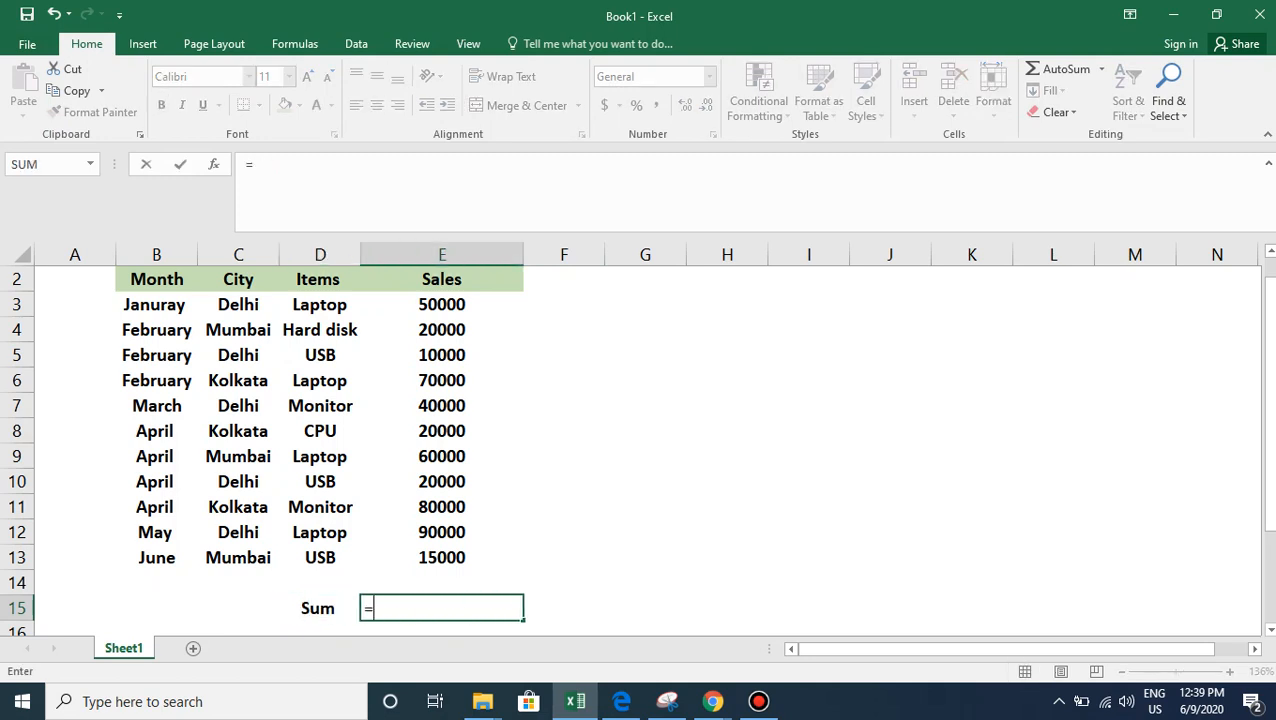
type("sum")
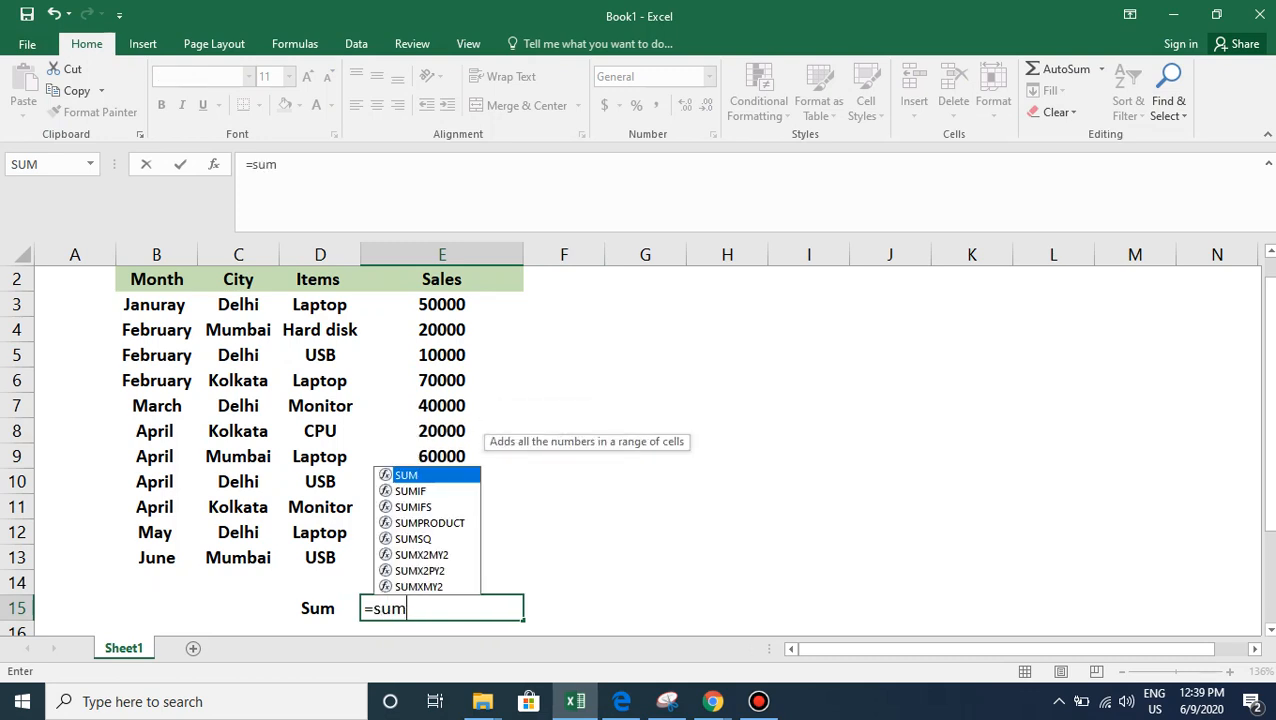
key("Tab")
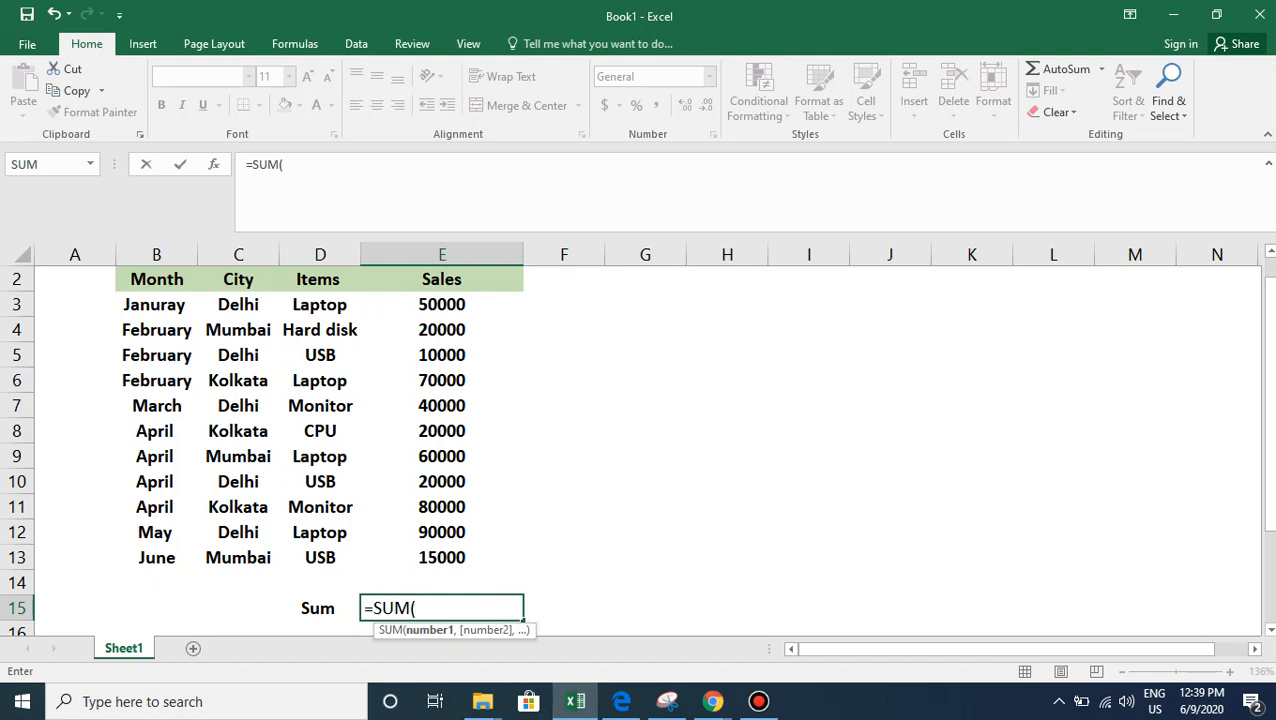
left_click_drag(500, 330, 515, 562)
type(")")
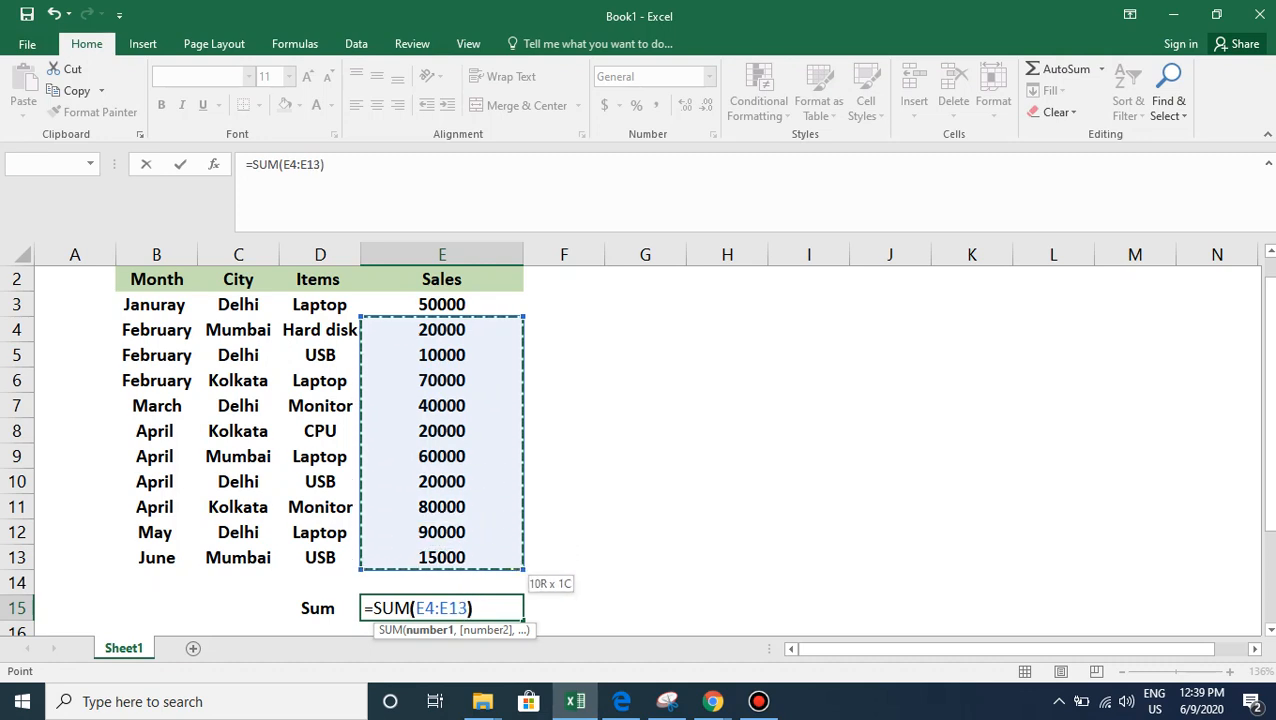
key("Return")
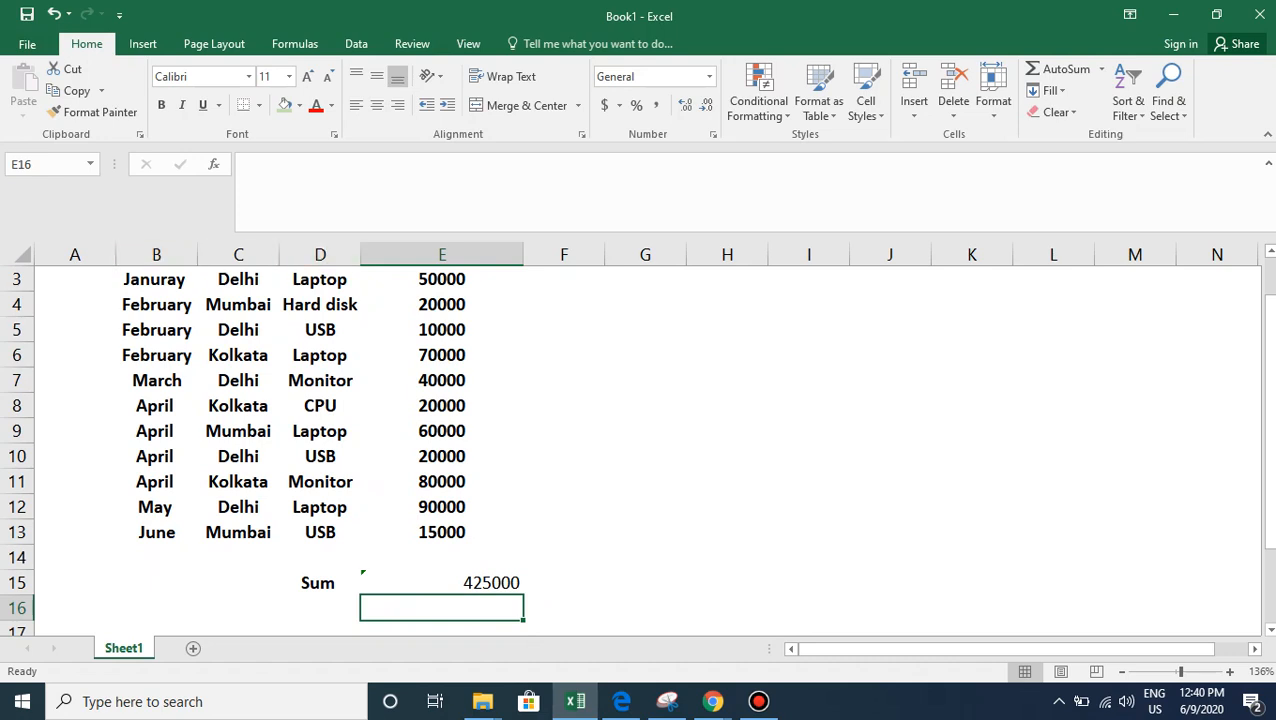
left_click(74, 405)
key("Right")
key("Down")
key("Down")
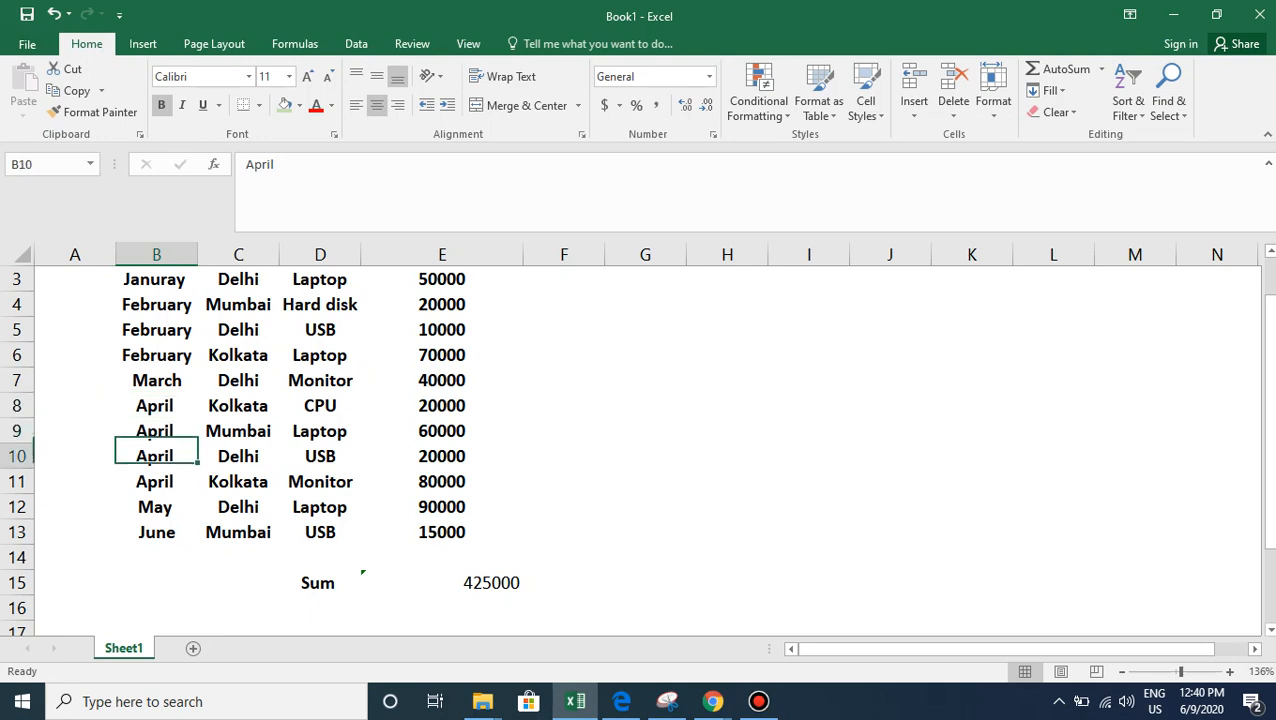
key("Down")
key("Down")
key("Down")
key("Right")
key("Right")
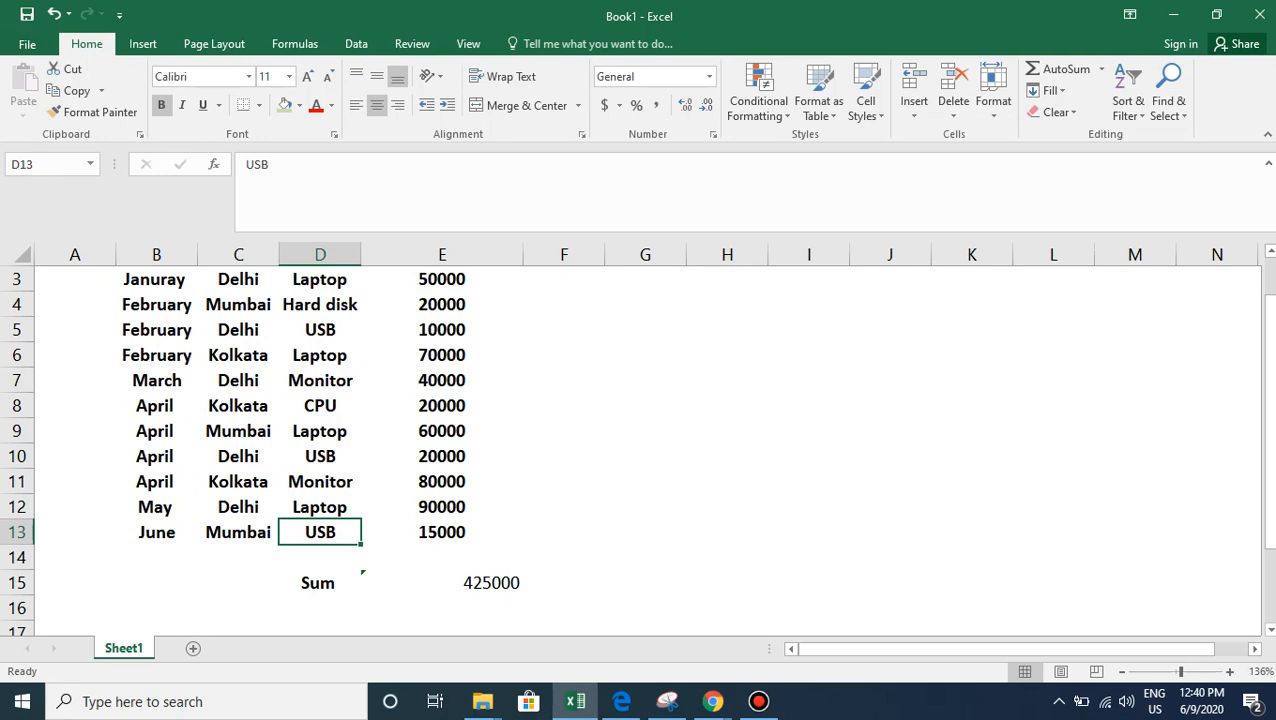
Try adding two individual sales values in cell E16 with the formula =E11+E8, and clear the cell again.
key("Right")
key("Down")
key("Down")
key("Down")
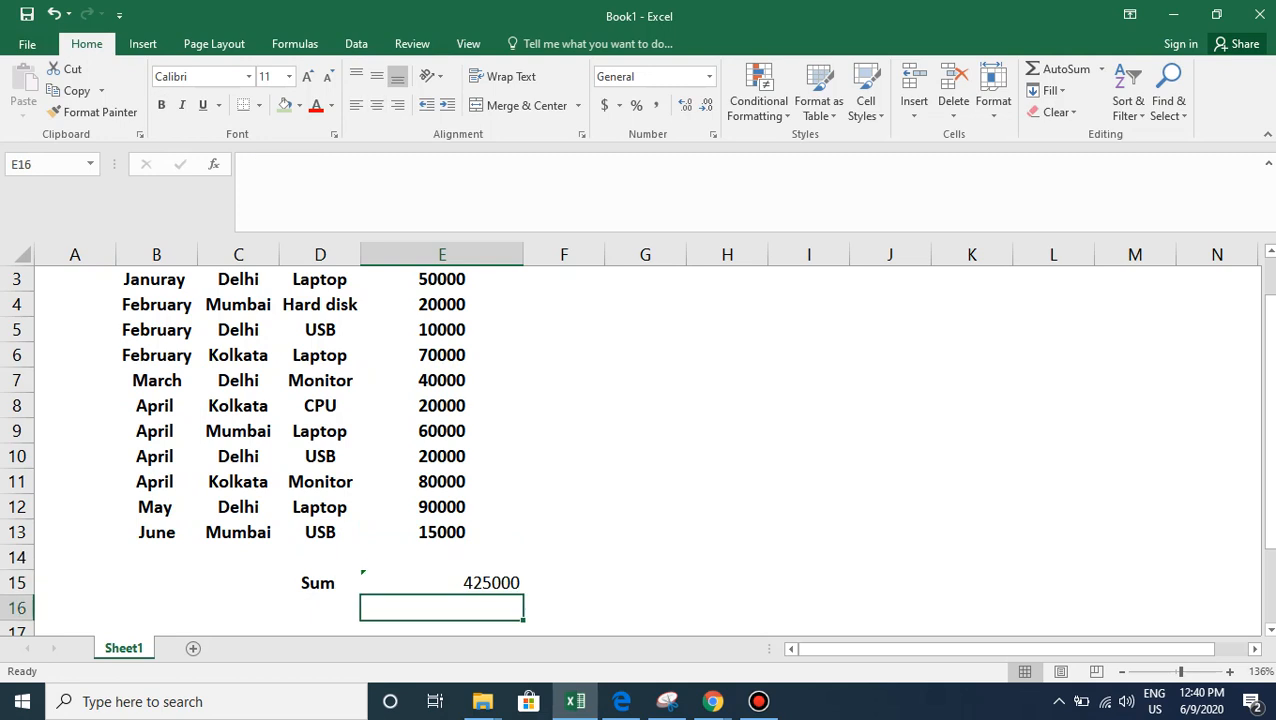
type("=")
key("Up")
key("Up")
key("Up")
key("Up")
key("Up")
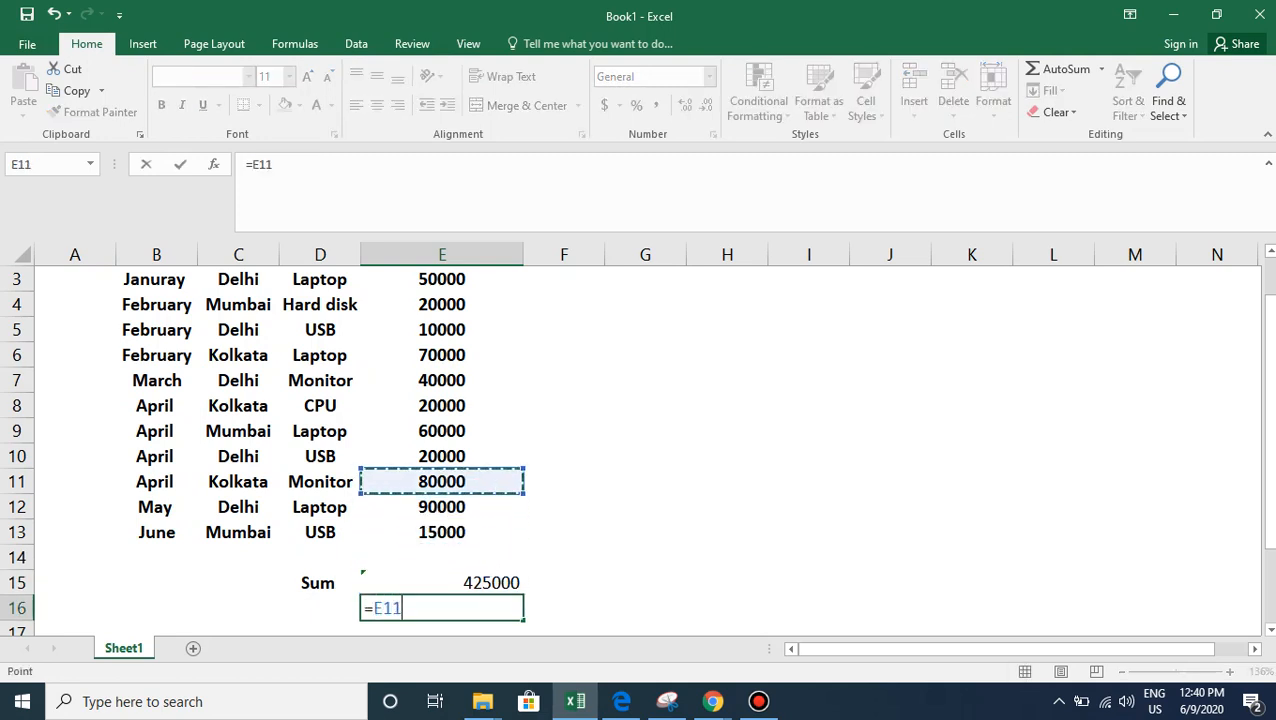
type("+")
key("Up")
key("Up")
key("Up")
key("Up")
key("Up")
key("Up")
key("Up")
key("Up")
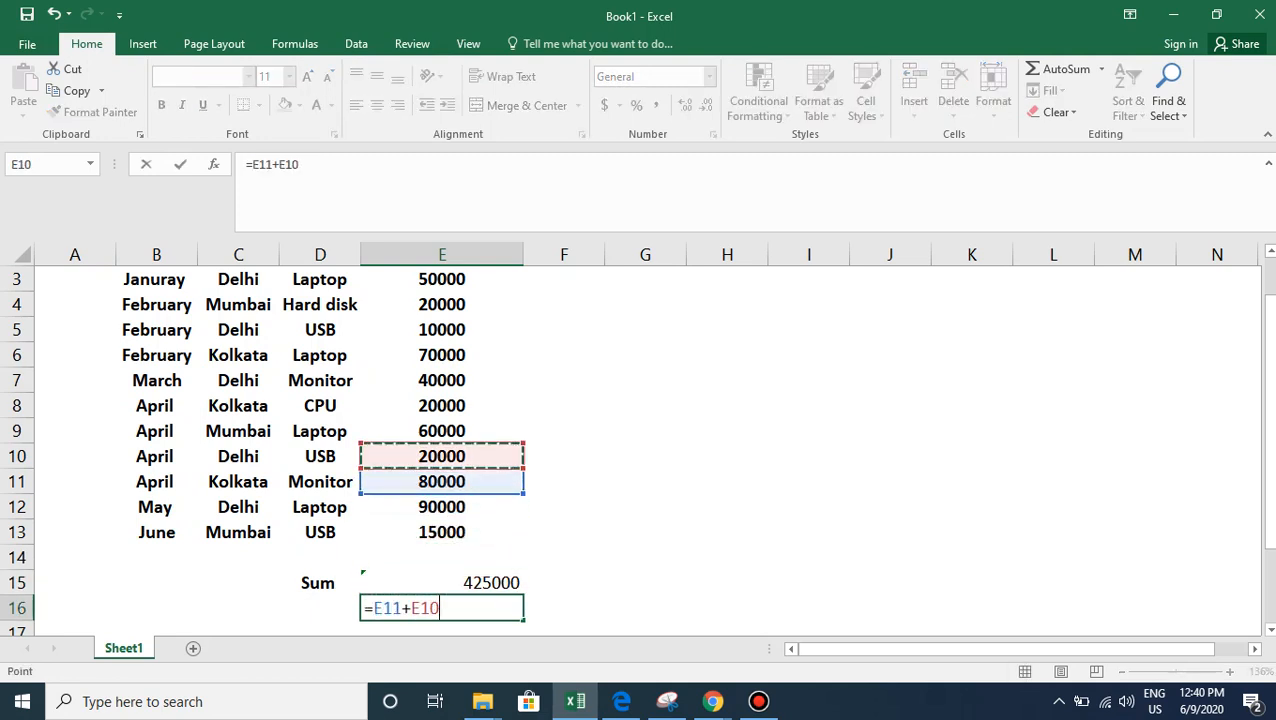
key("Return")
key("Up")
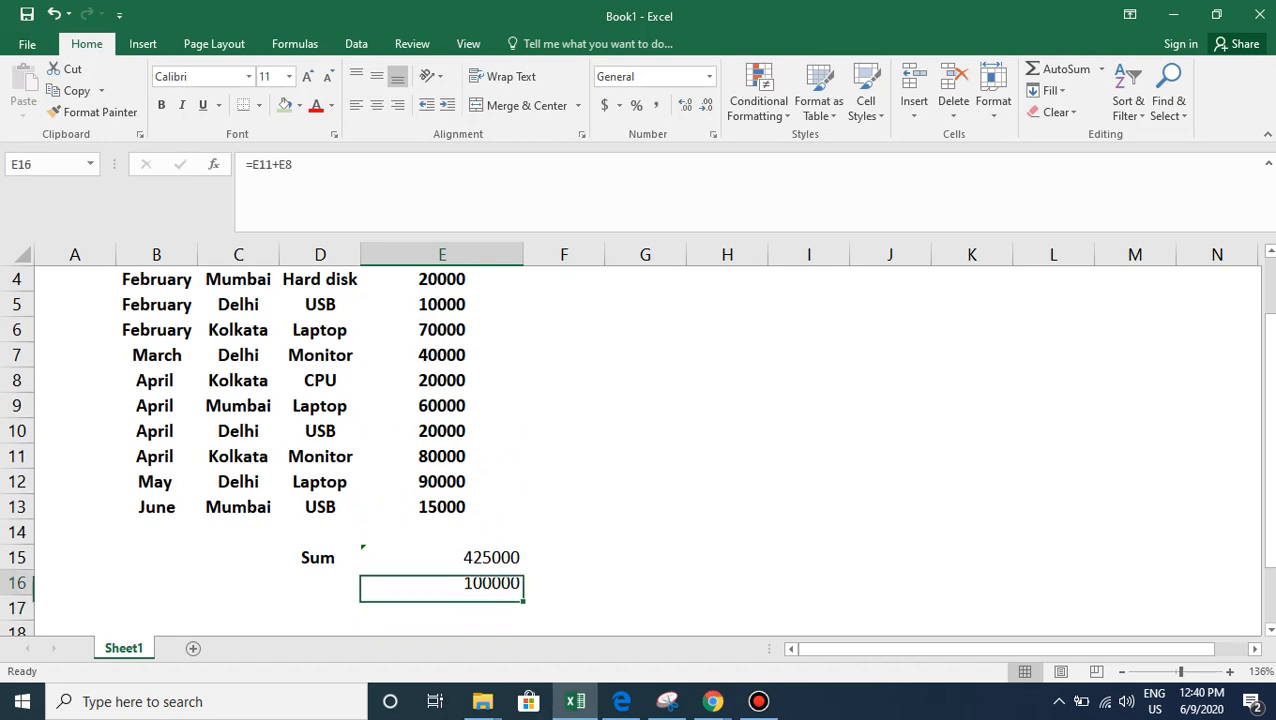
key("Delete")
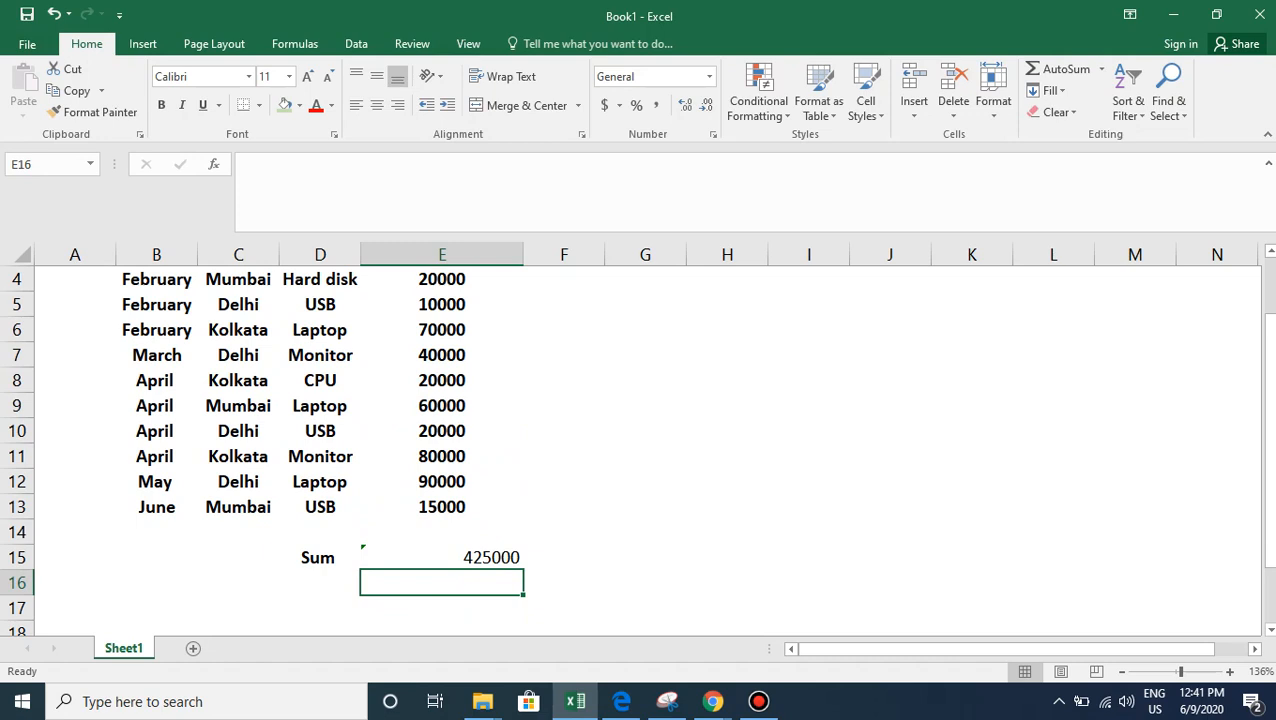
Enter the label "Total Laptop Sales" in cell D17.
left_click(320, 583)
left_click(320, 608)
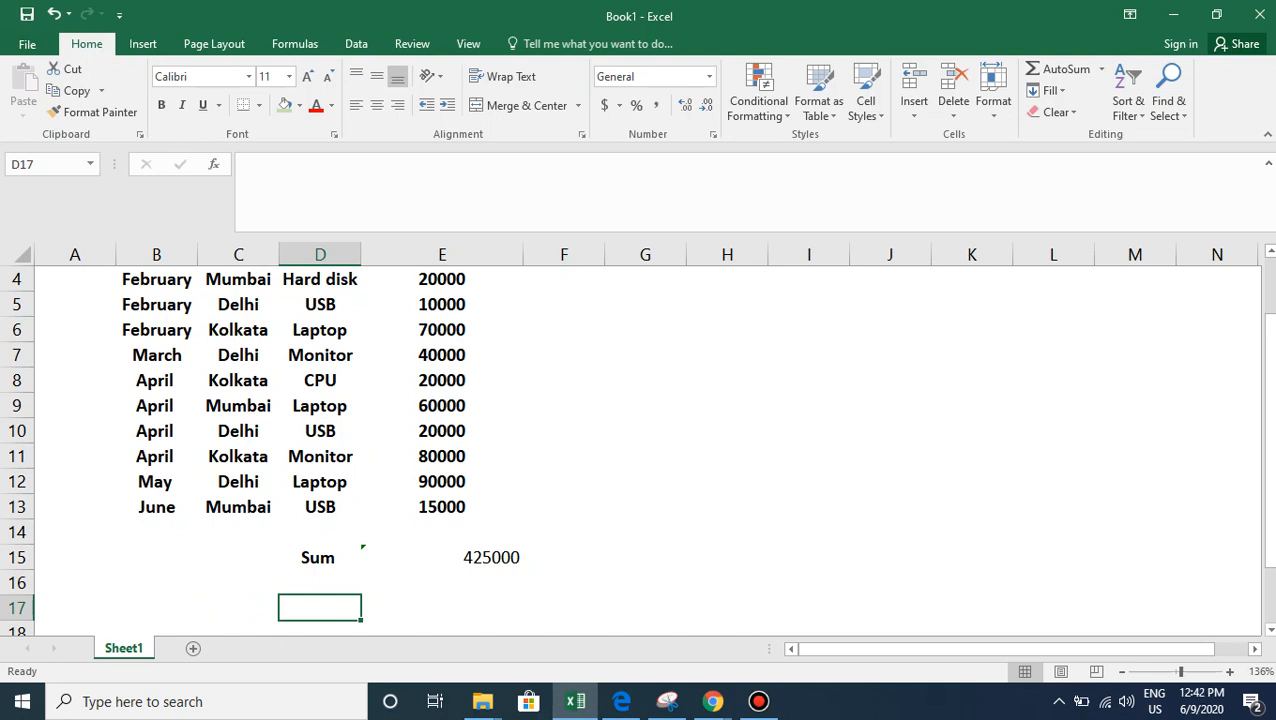
type("Tot")
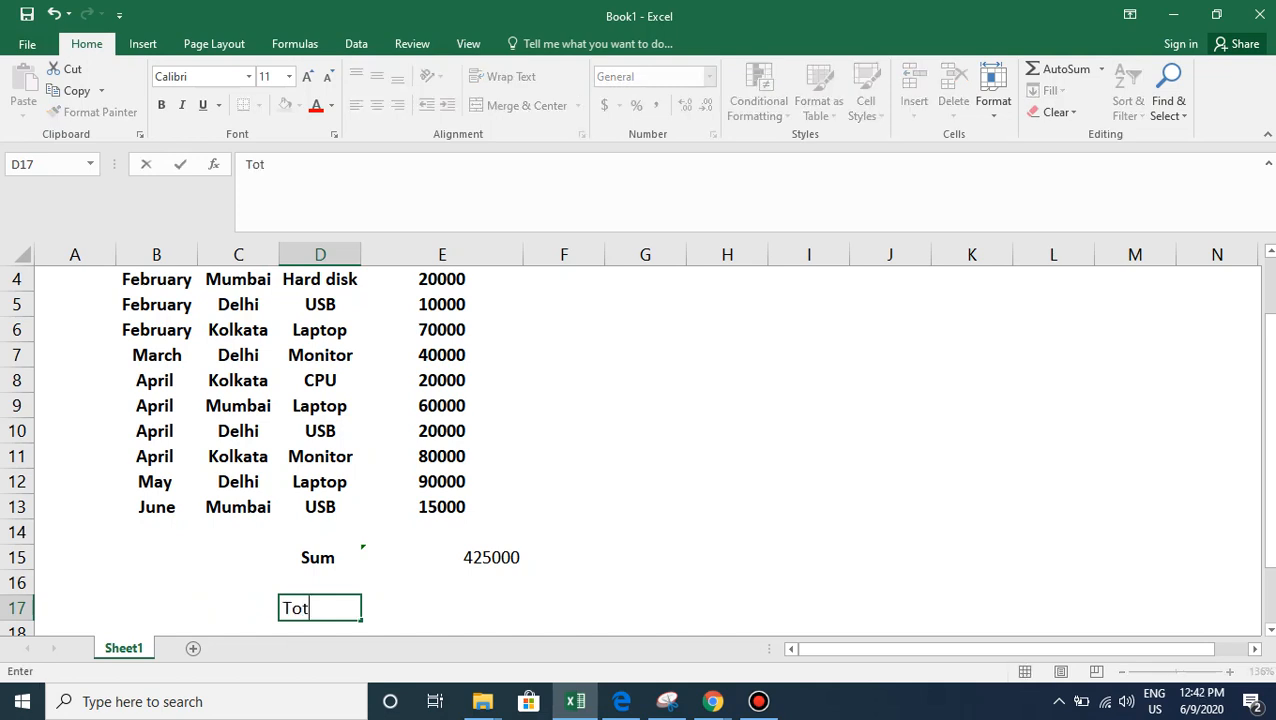
type("al Laptop Sales")
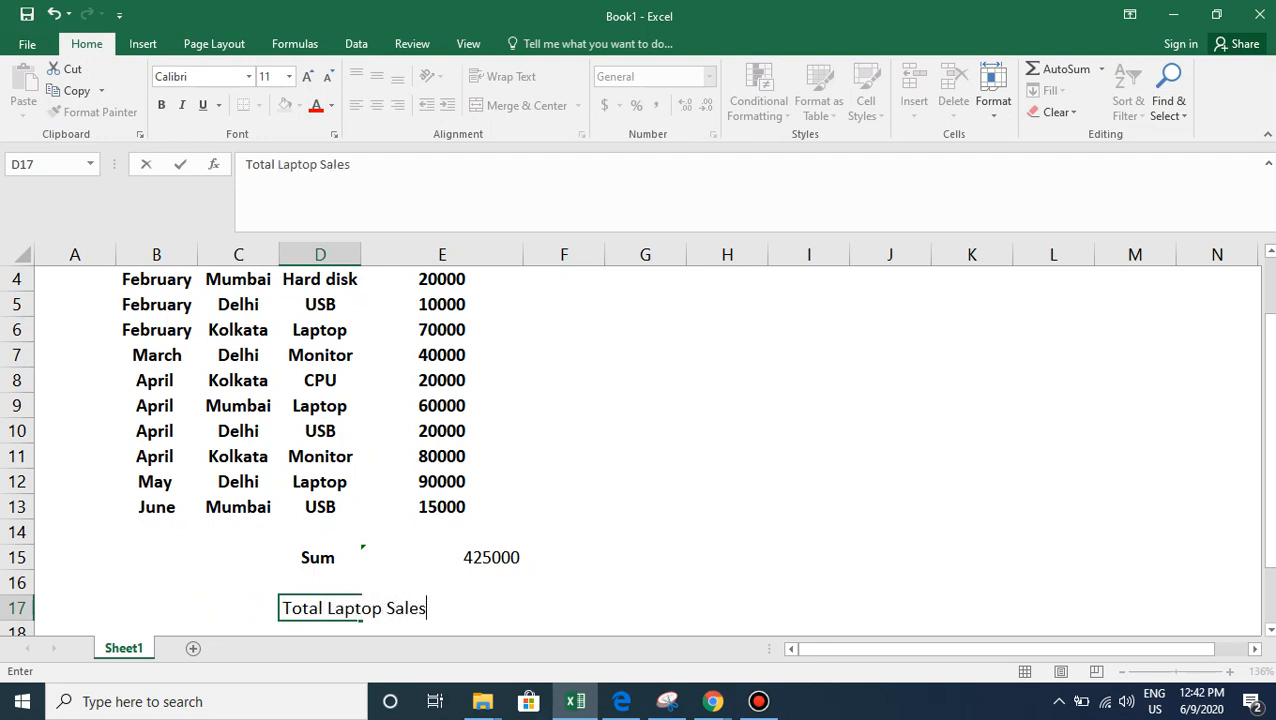
key("Return")
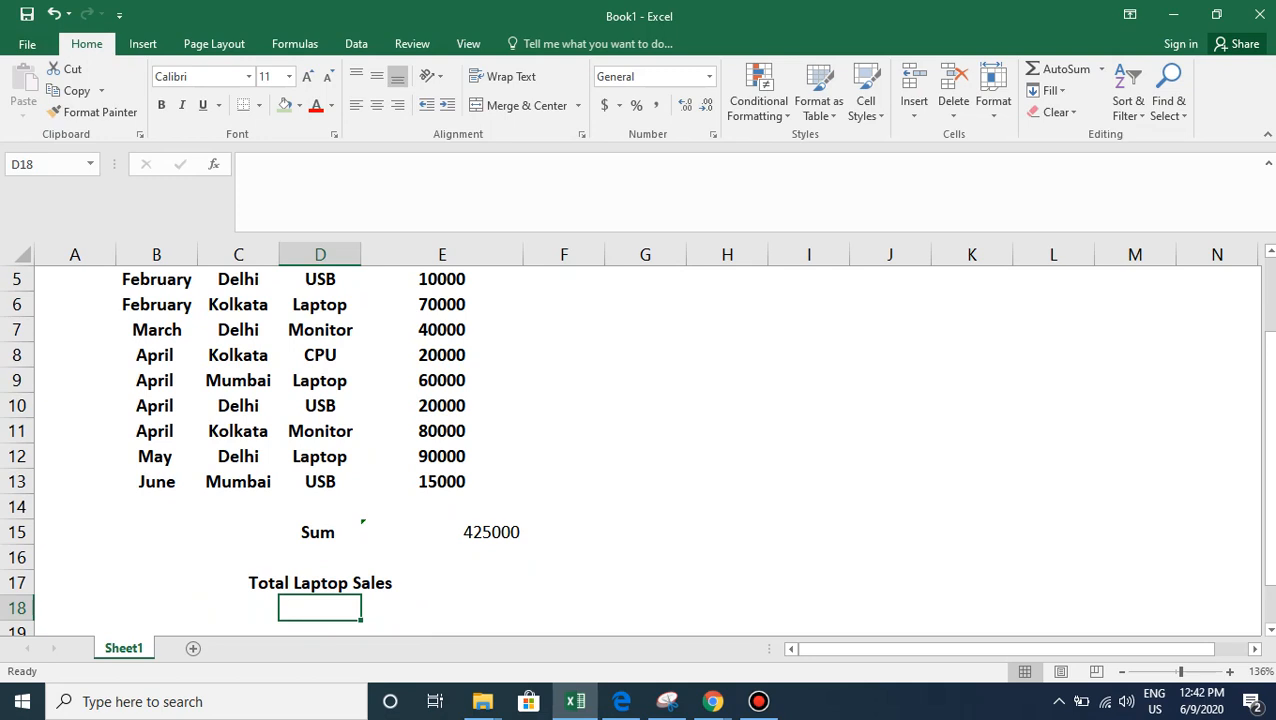
Begin a SUMIF formula in cell E17 with the item cells D3:D13 as its range argument.
key("Up")
key("Right")
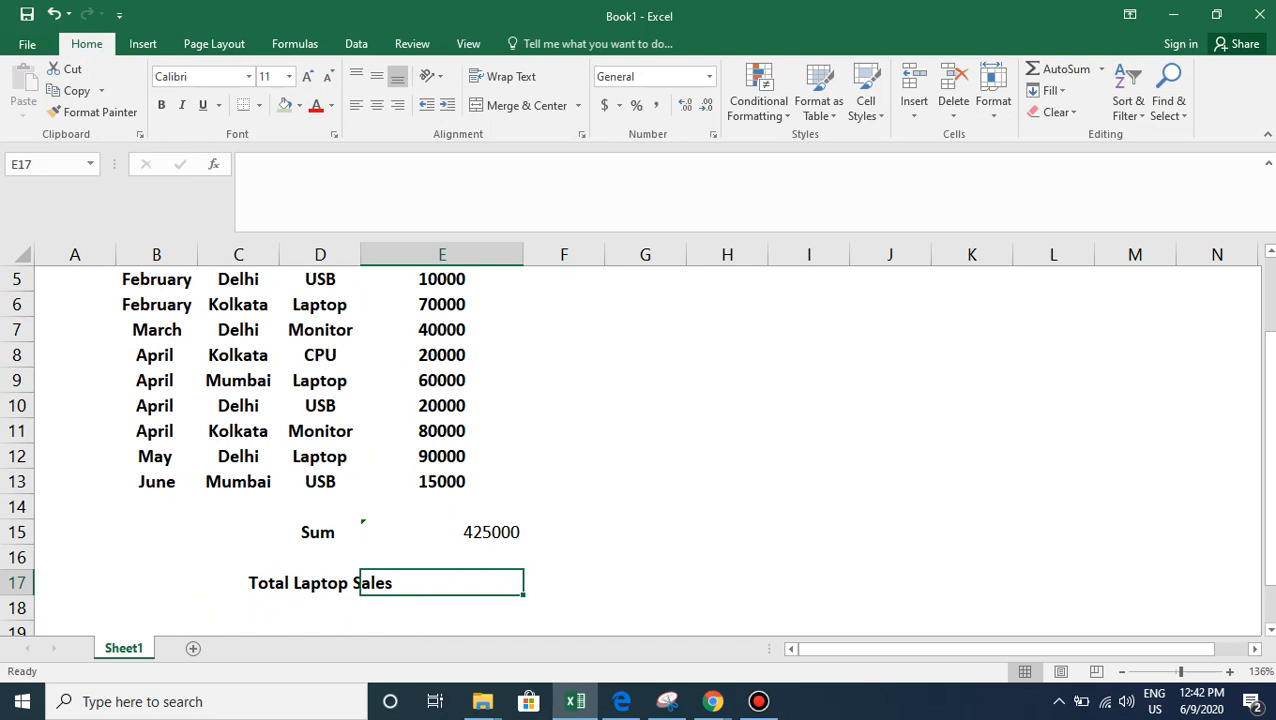
type("=")
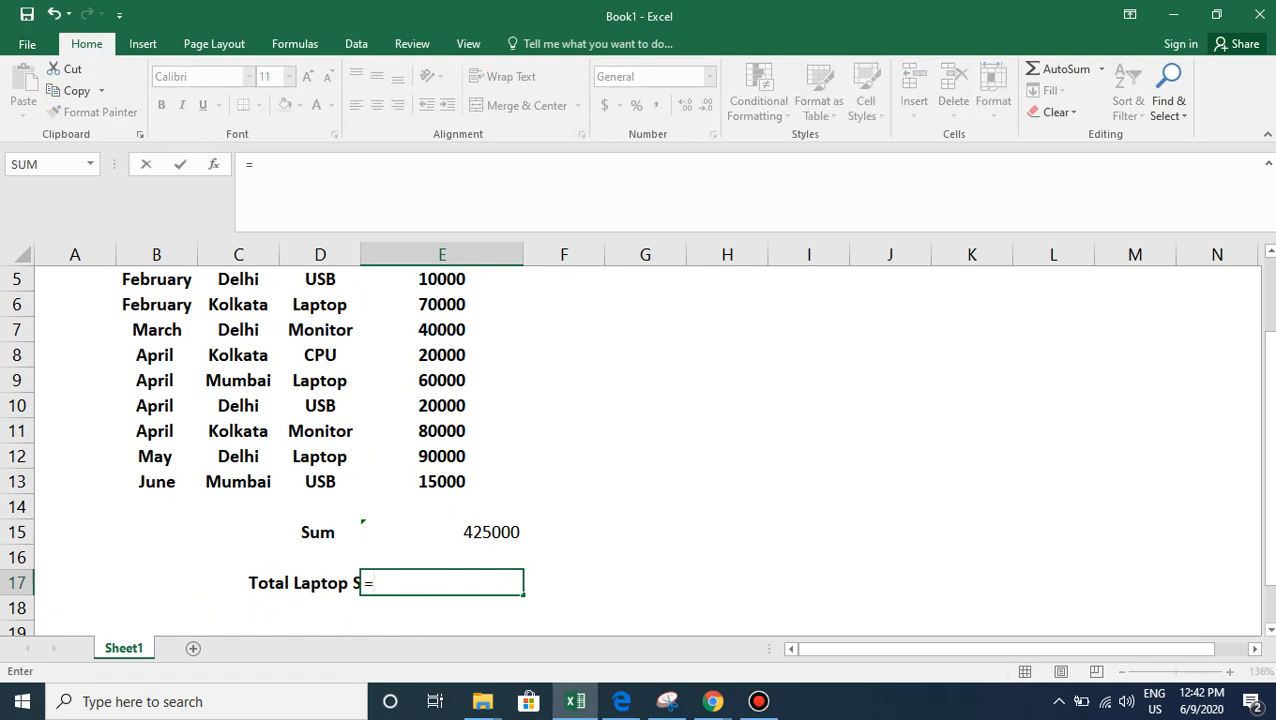
type("sumif")
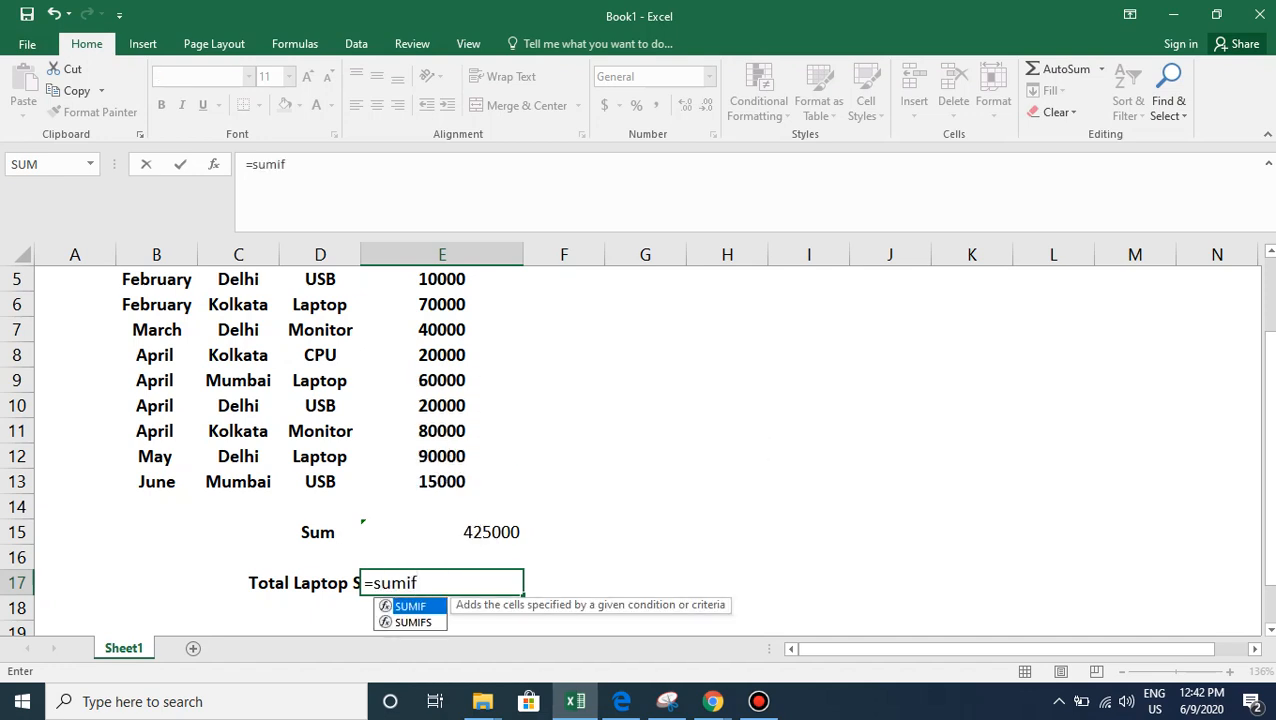
key("Tab")
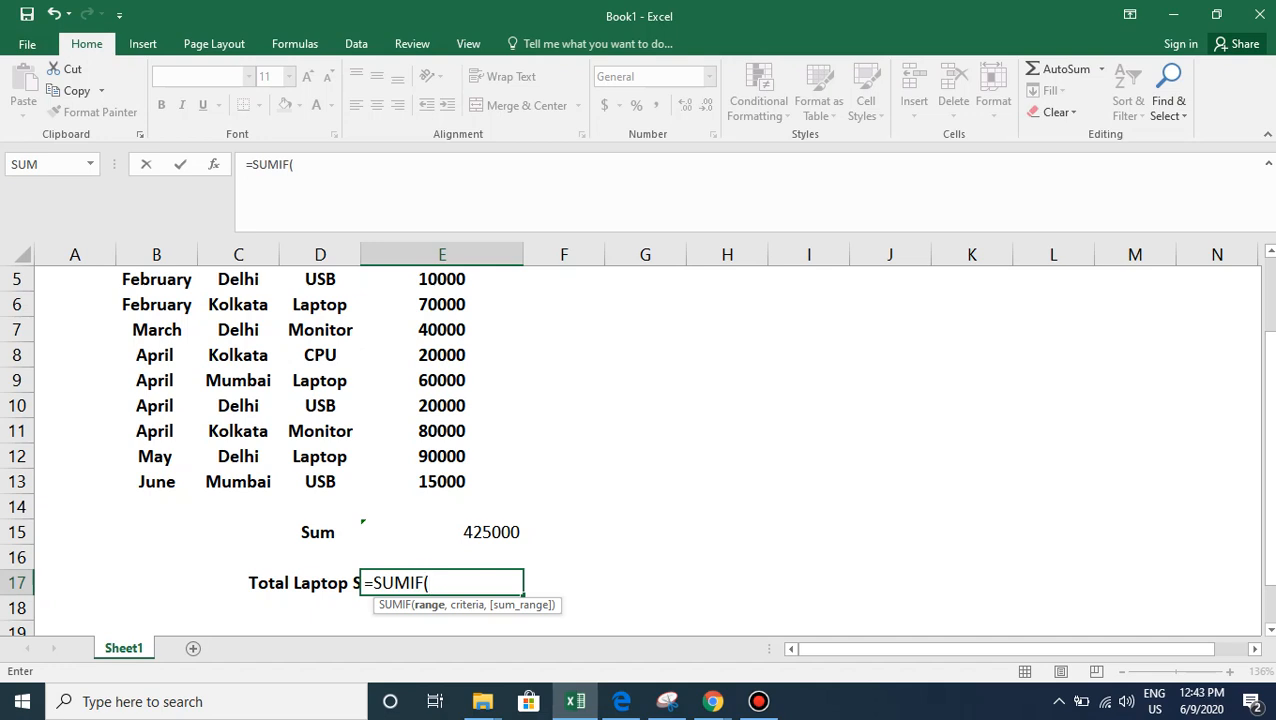
left_click(320, 405)
left_click(320, 380)
key("Up")
key("Up")
key("Up")
key("Up")
key("Up")
key("Up")
key("Up")
key("Up")
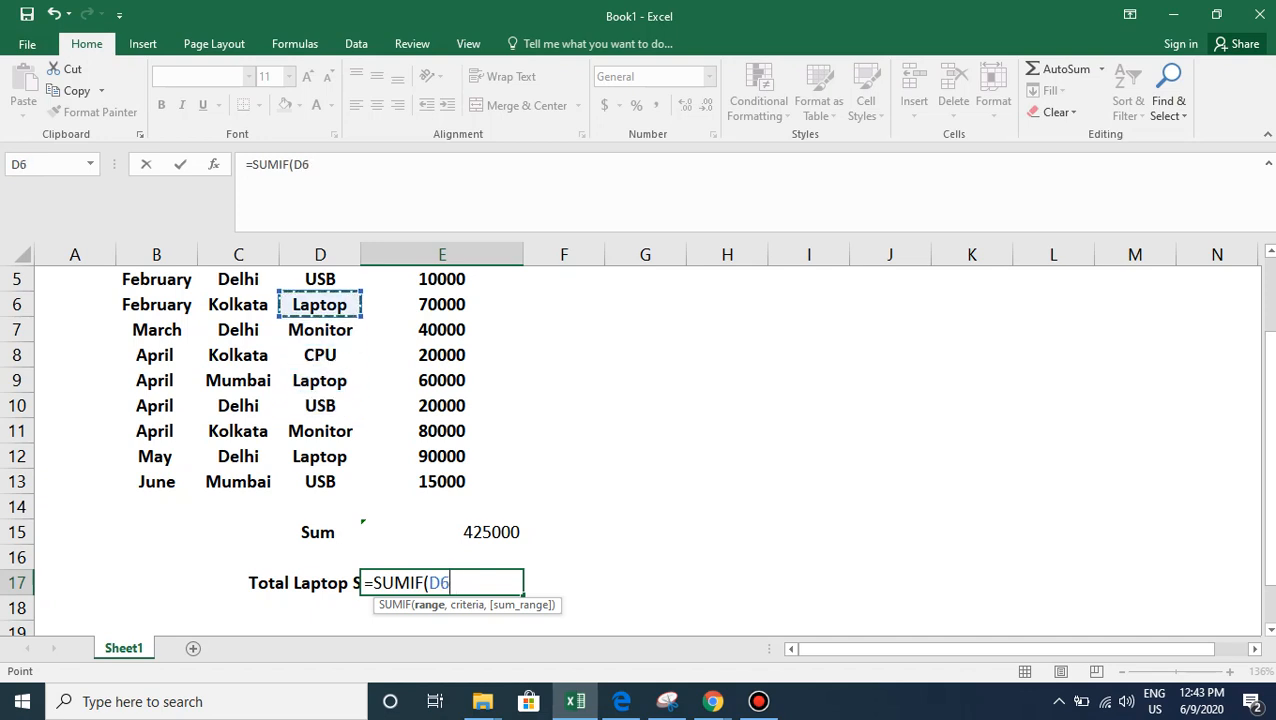
key("Down")
key("Down")
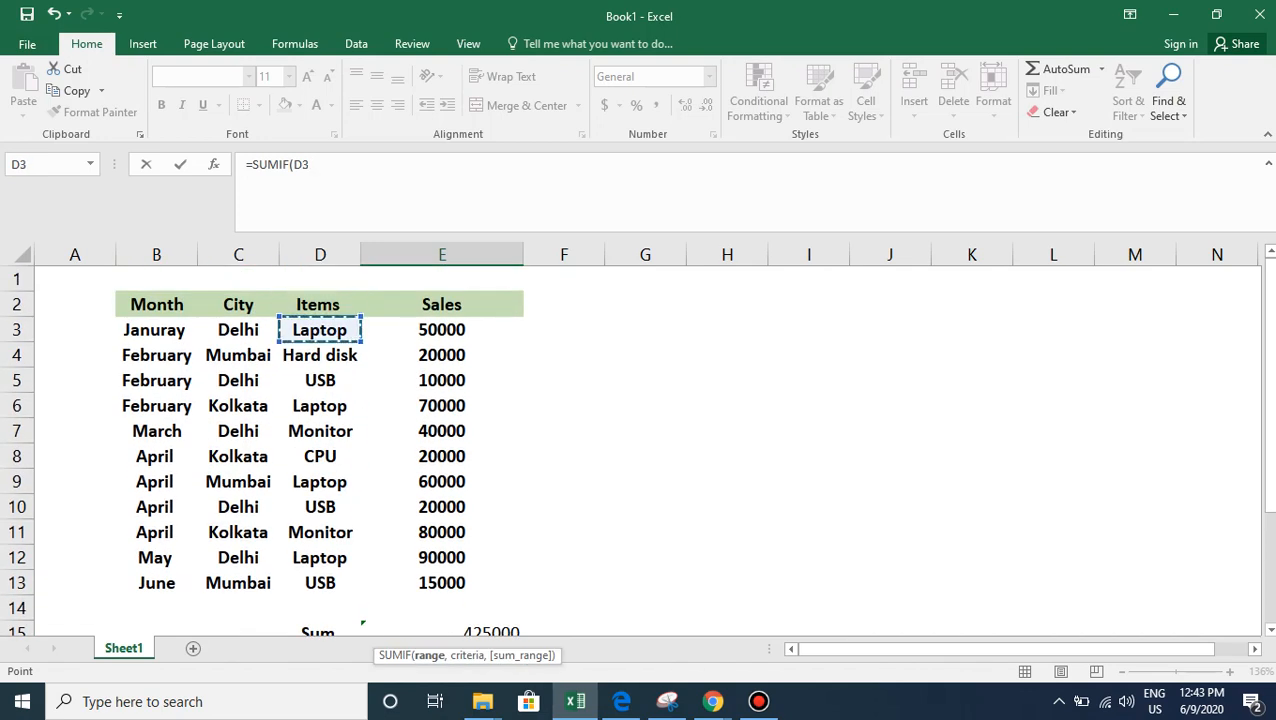
left_click_drag(320, 330, 322, 583)
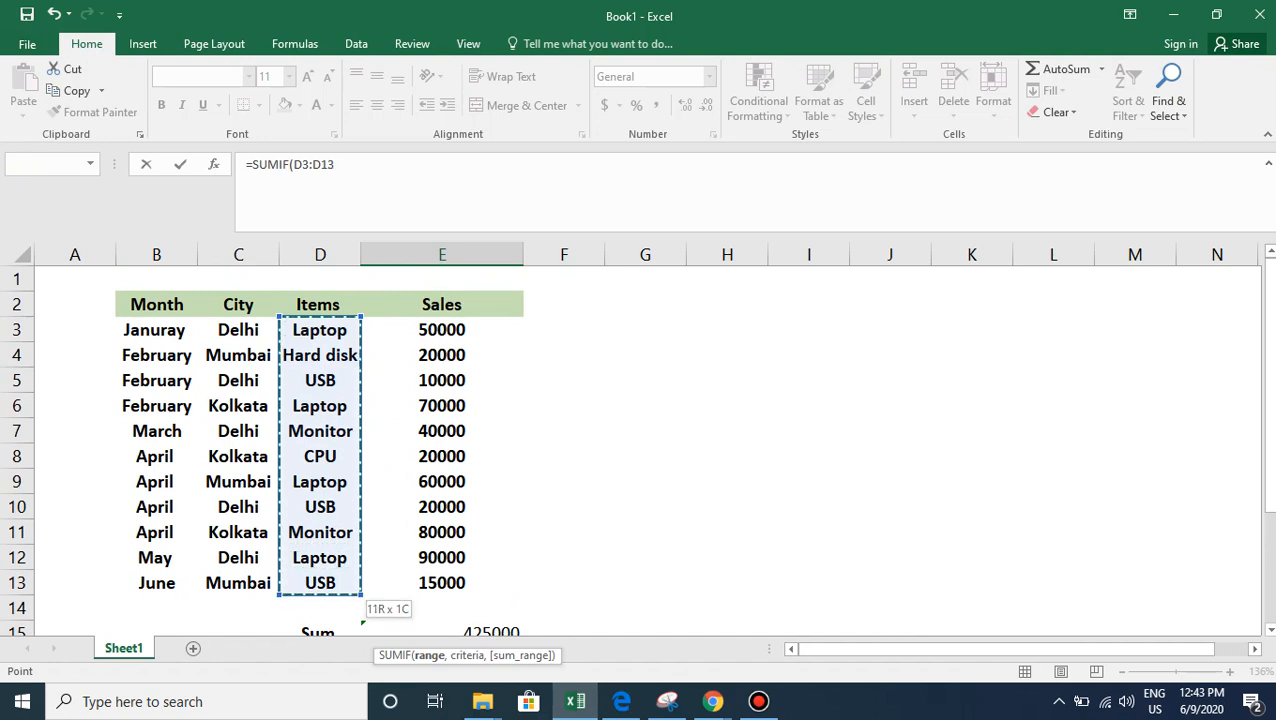
type(",")
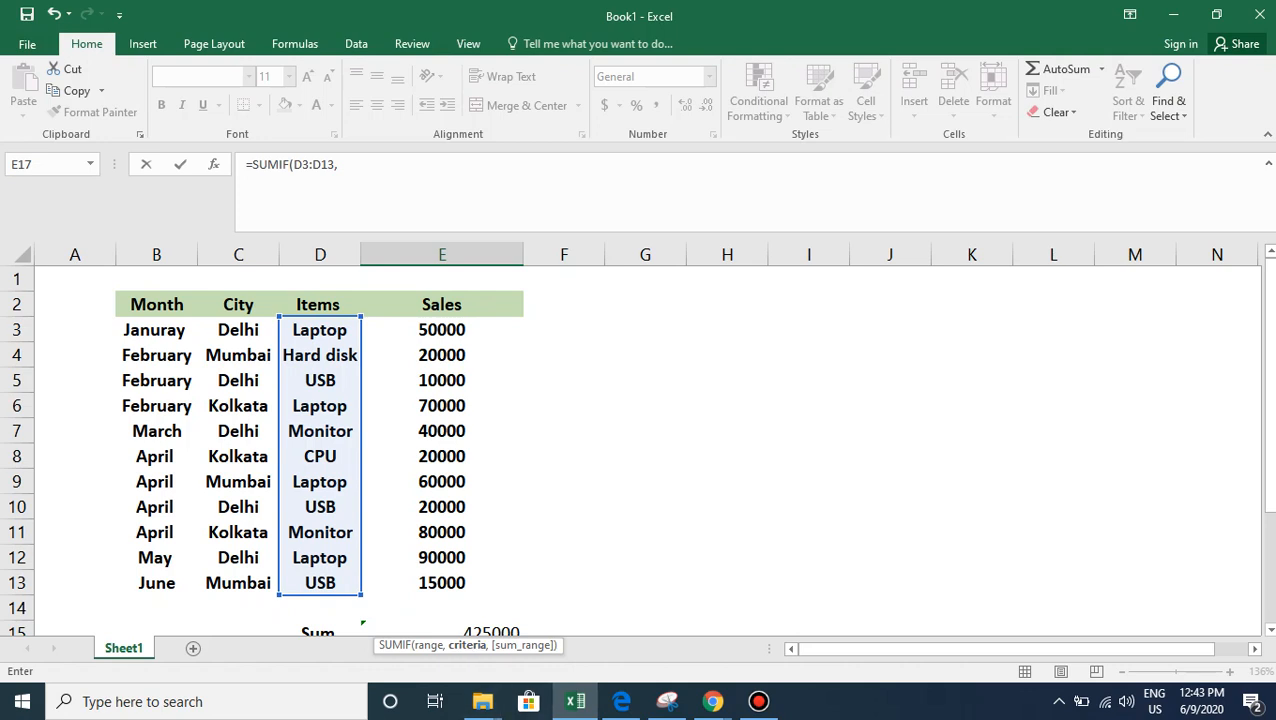
Complete the SUMIF formula with the criterion "laptop" and the sales cells E3:E13 as the sum range.
left_click(339, 164)
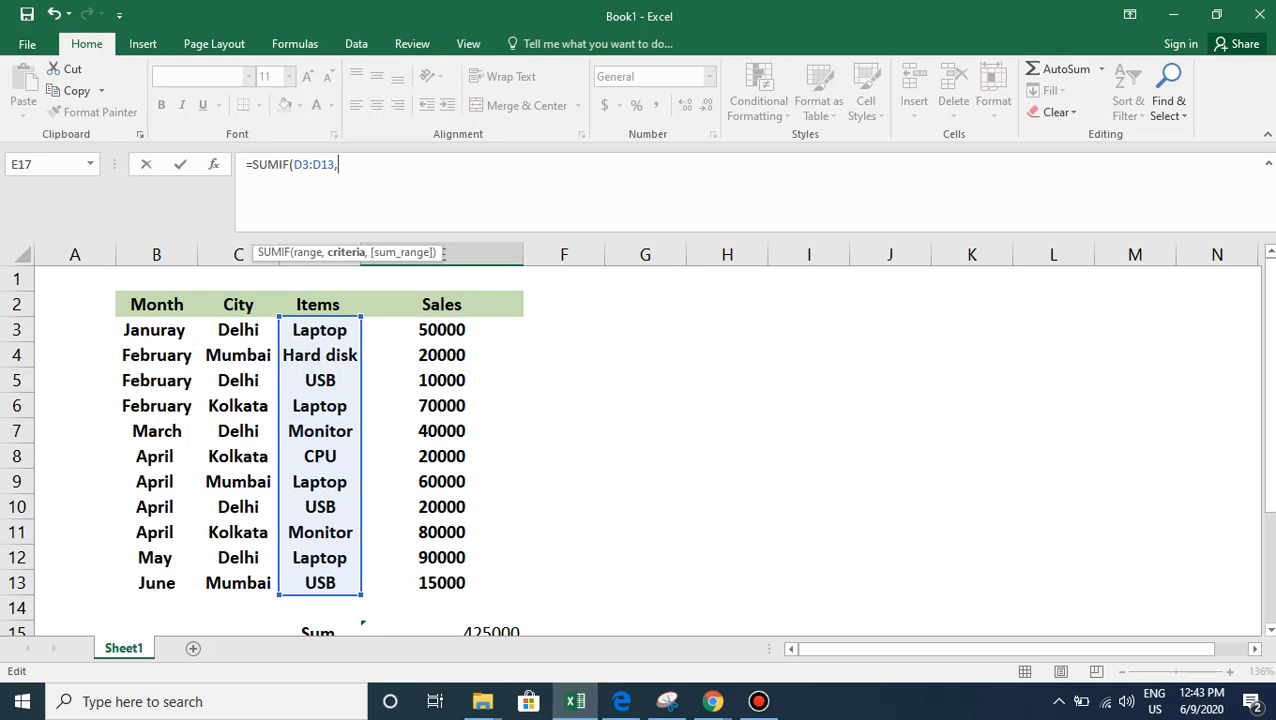
type("\"laptop\",")
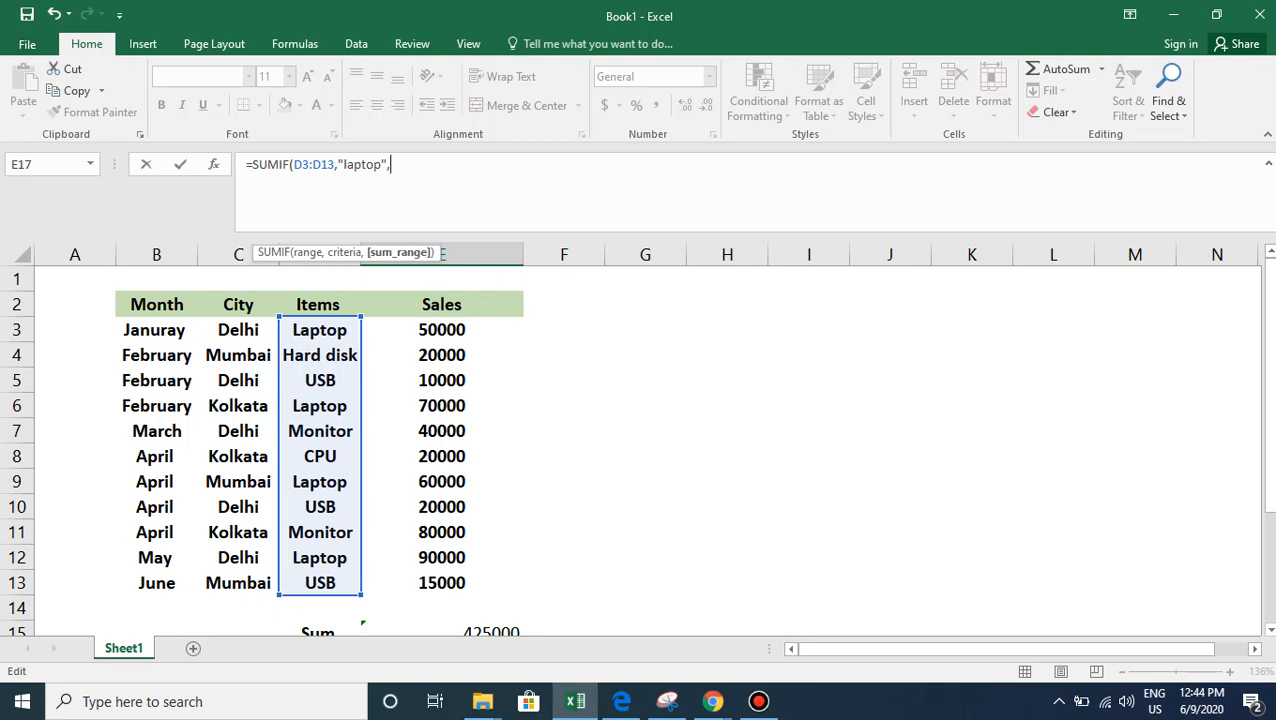
left_click_drag(441, 330, 441, 583)
type(")")
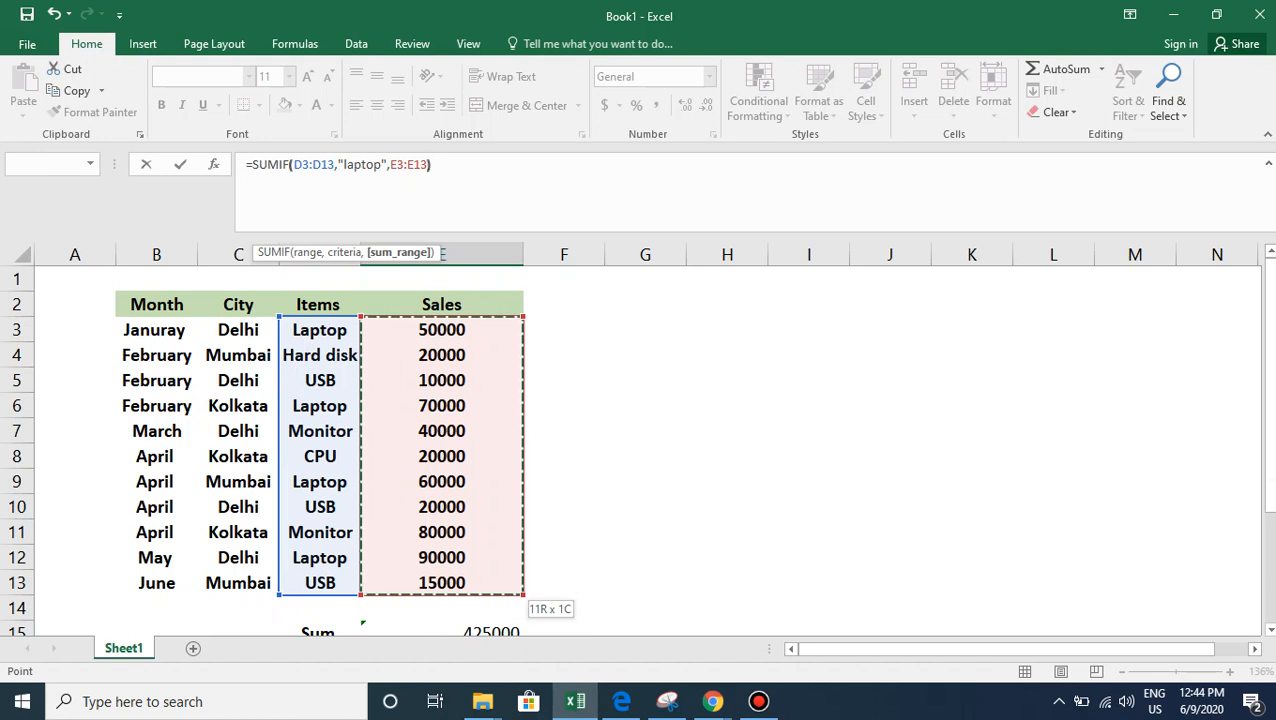
key("Return")
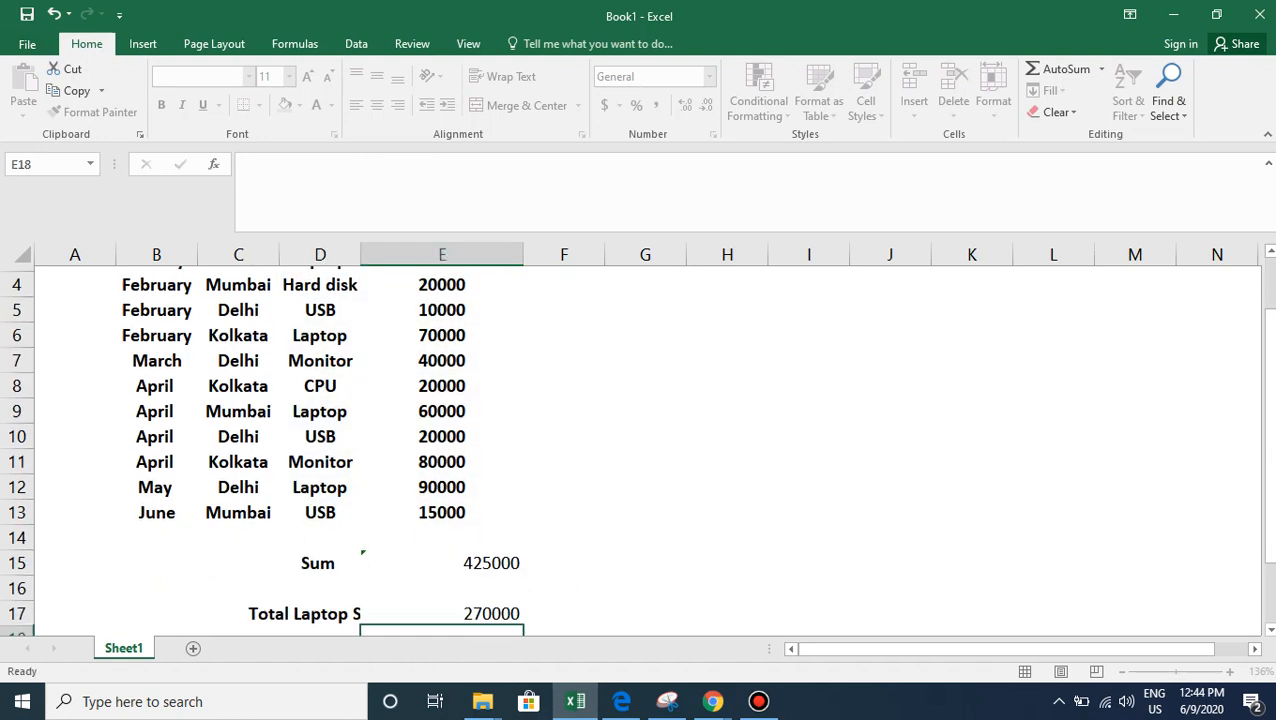
left_click(441, 583)
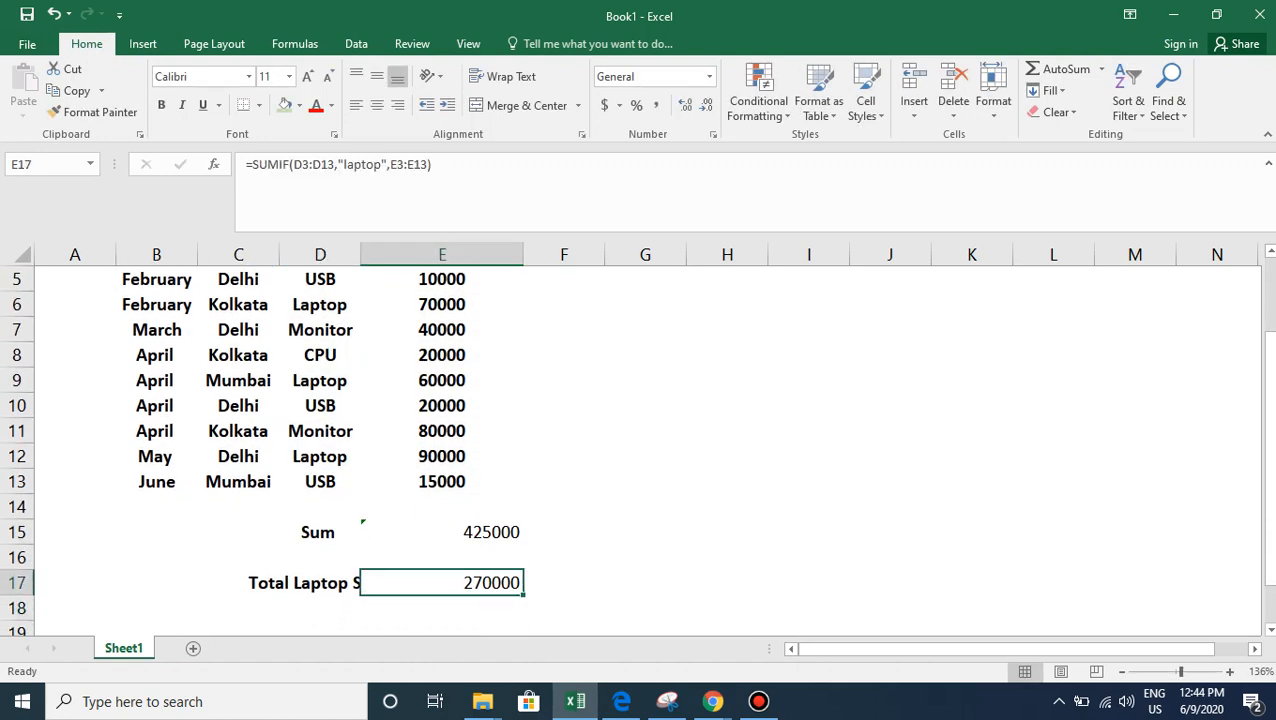
left_click(320, 583)
left_click(441, 583)
left_click(320, 583)
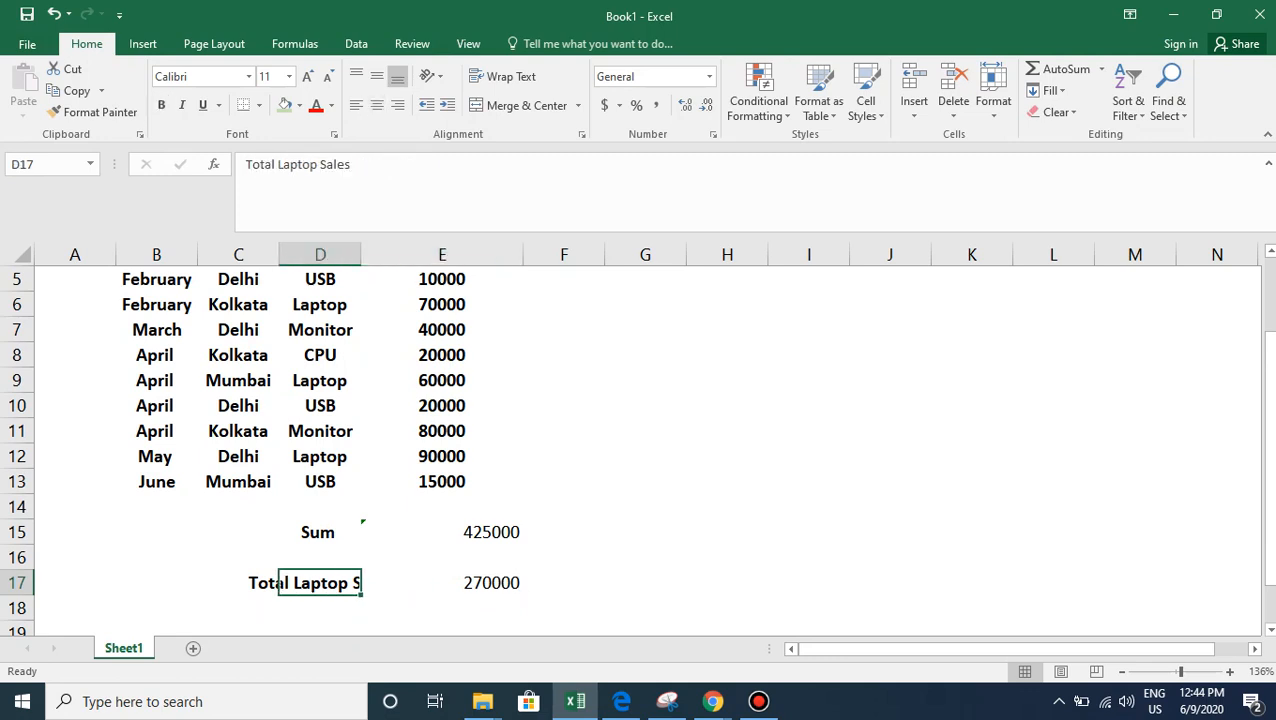
left_click(645, 583)
left_click(564, 583)
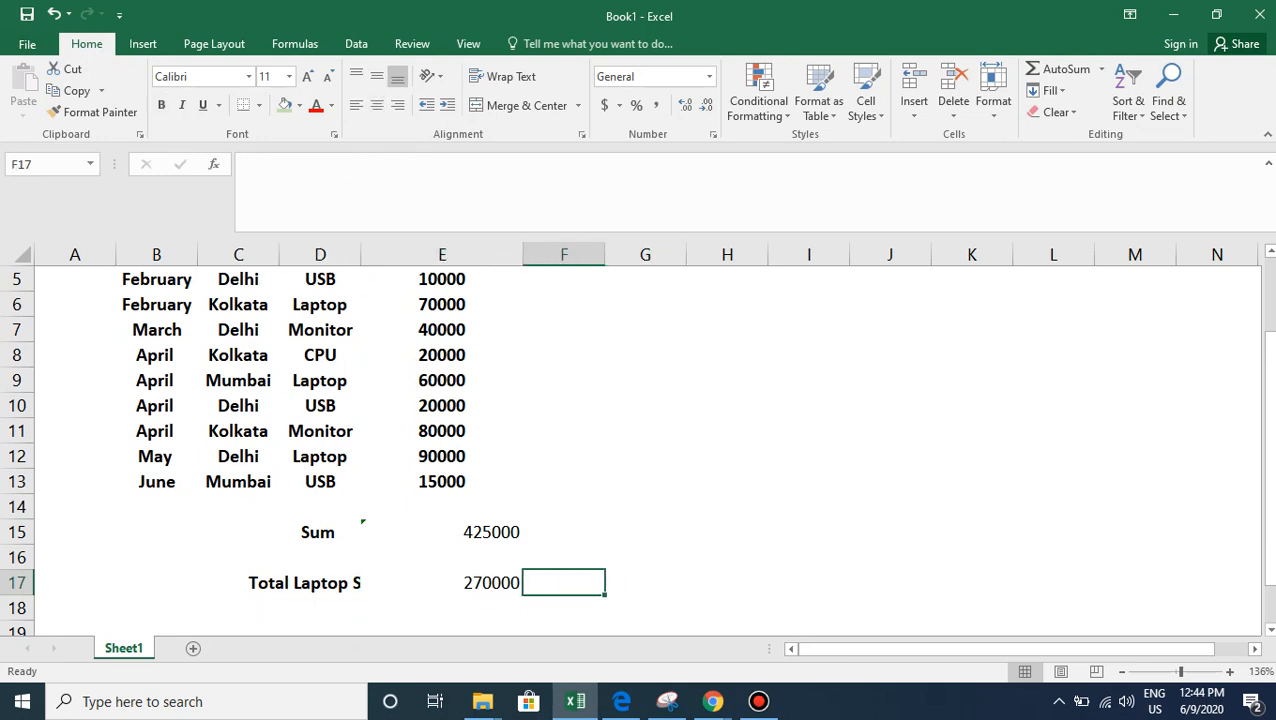
left_click(441, 583)
left_click(564, 583)
left_click(645, 583)
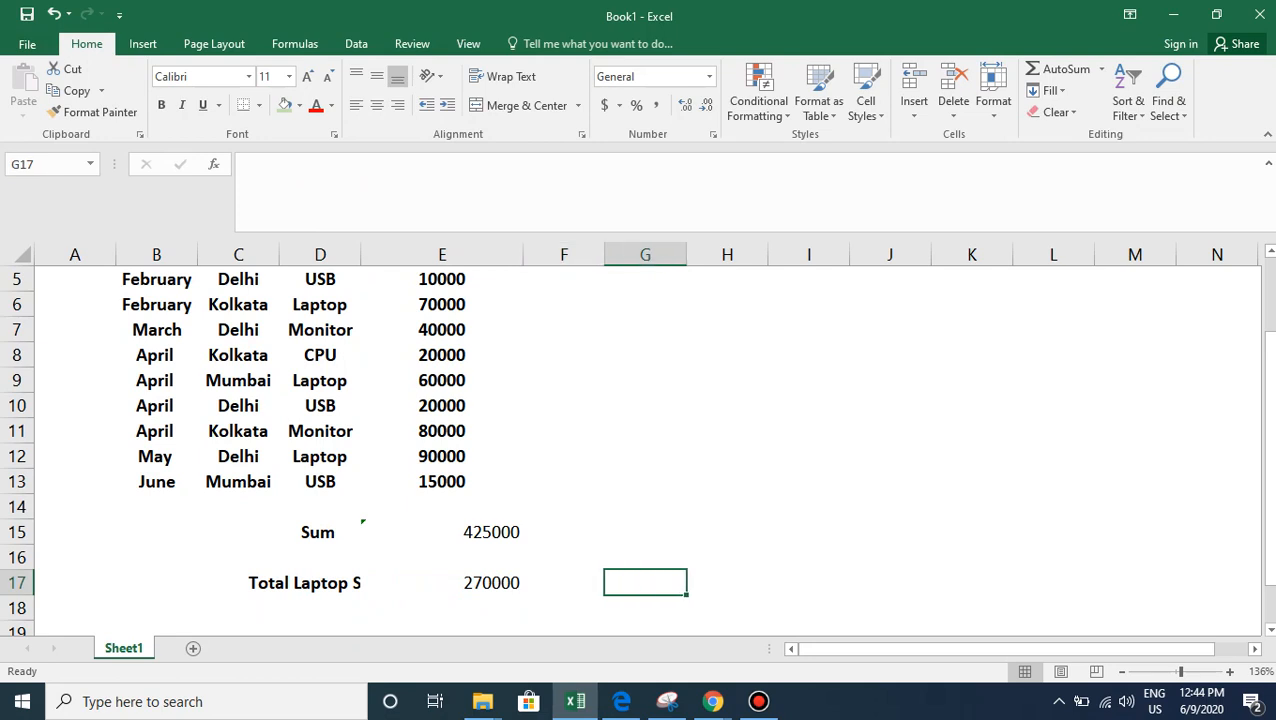
Begin an addition formula in cell G17 with the first laptop sales value, cell E3.
type("=")
key("Left")
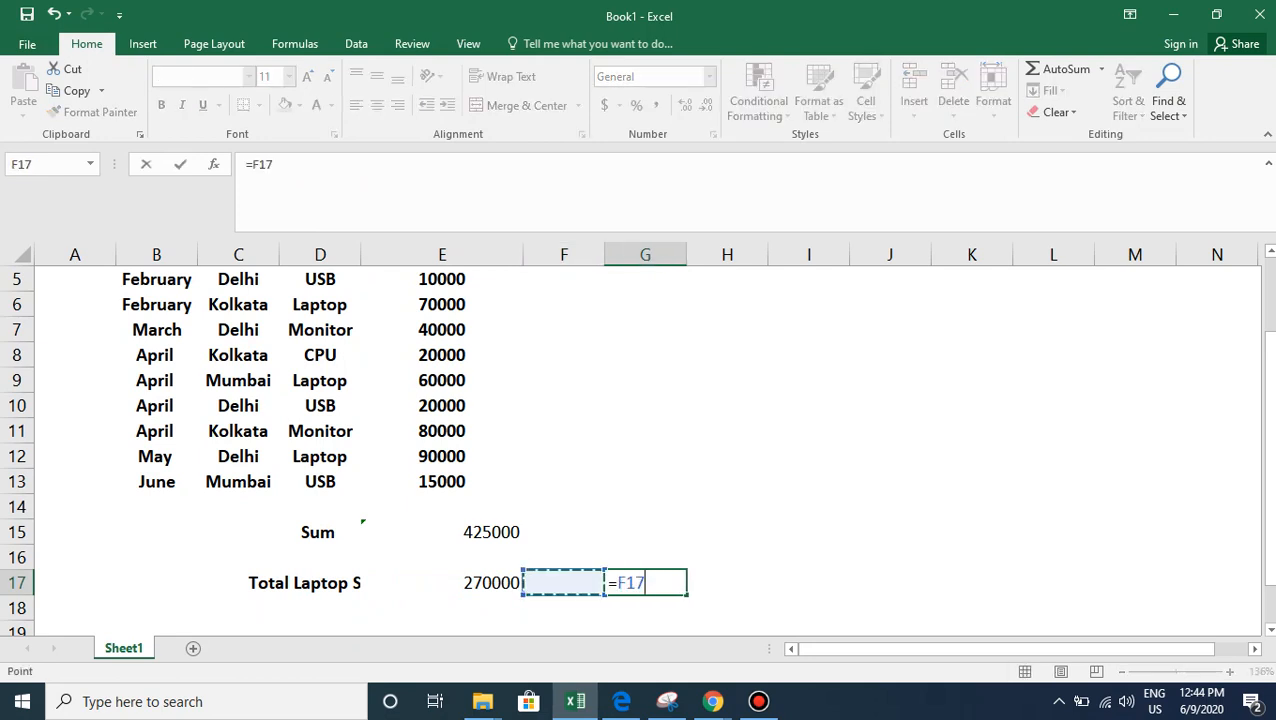
key("Left")
key("Left")
key("Up")
key("Up")
key("Up")
key("Up")
key("Up")
key("Right")
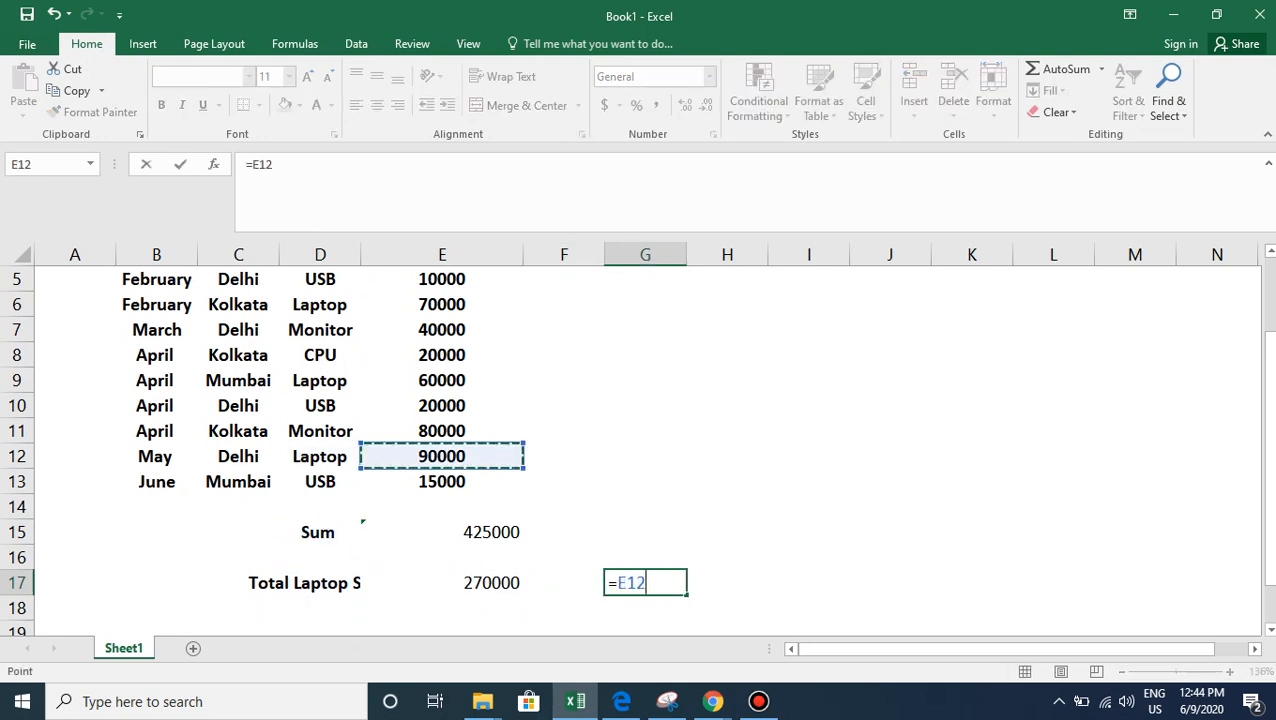
key("Up")
key("Up")
key("Up")
key("Up")
key("Up")
key("Up")
key("Up")
key("Up")
key("Up")
key("Up")
key("Up")
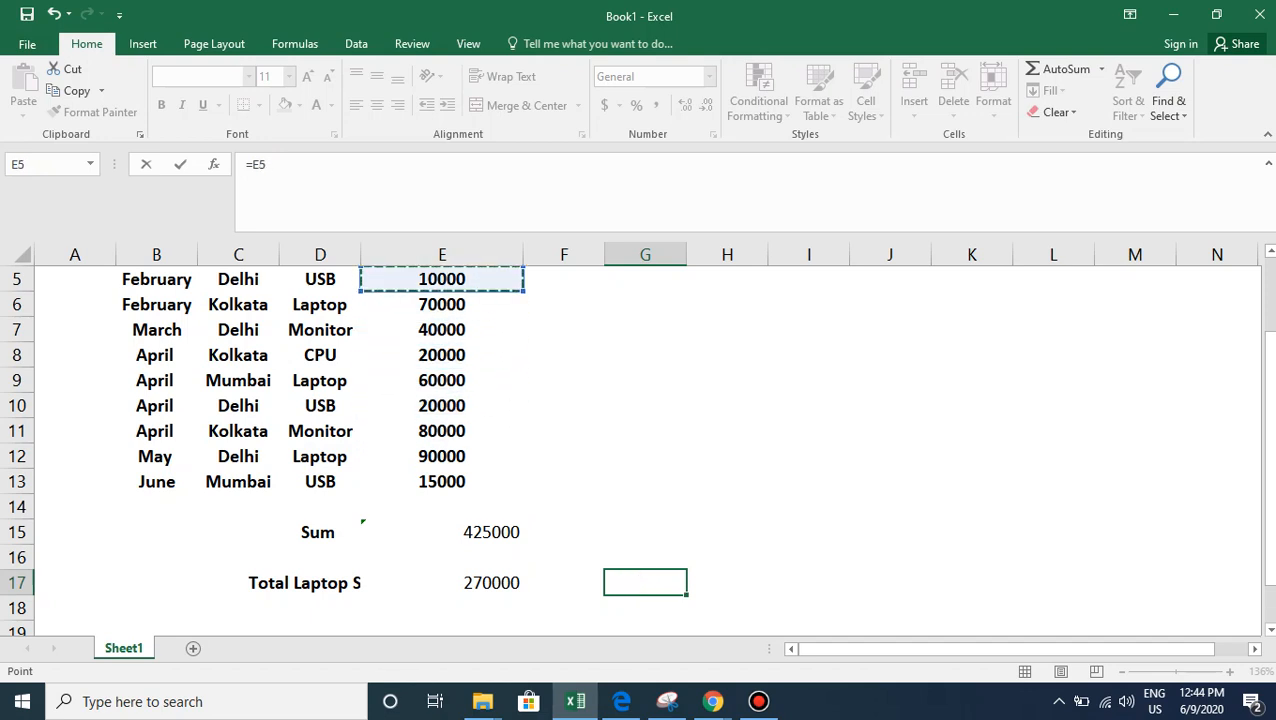
key("Down")
key("Down")
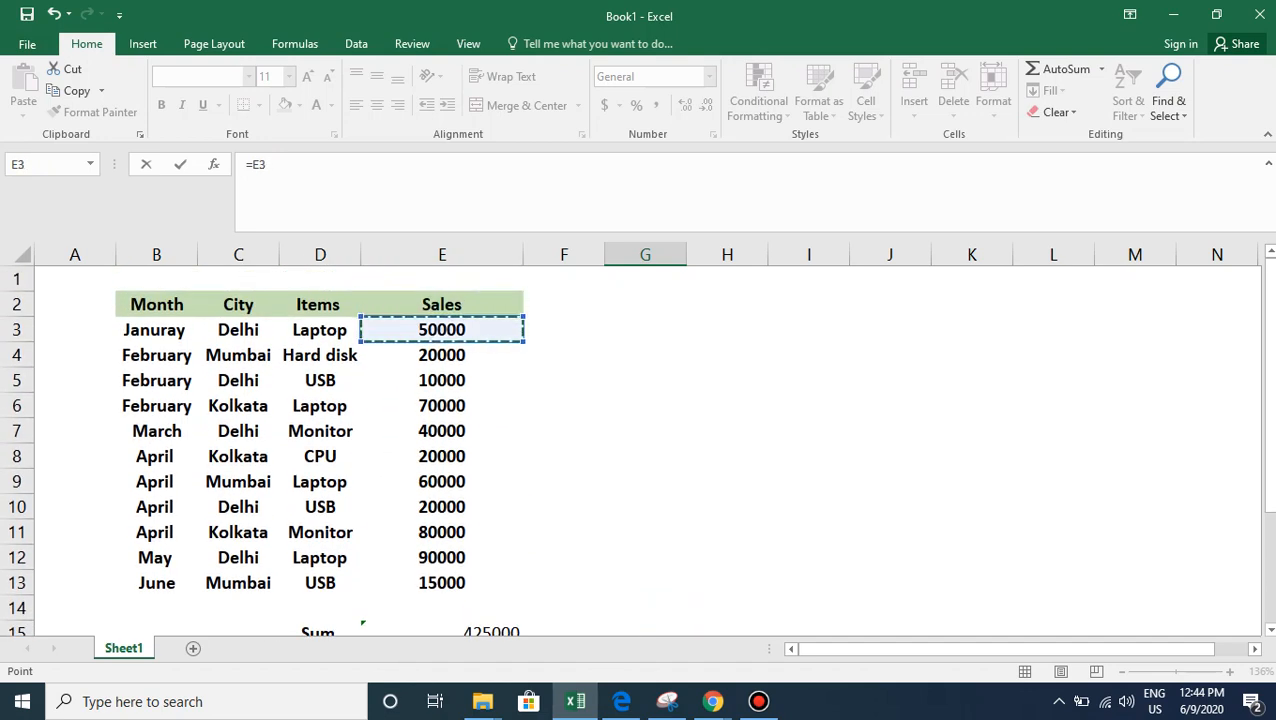
Complete the formula in G17 by adding the other laptop sales cells, giving =E3+E6+E9+E12.
type("+")
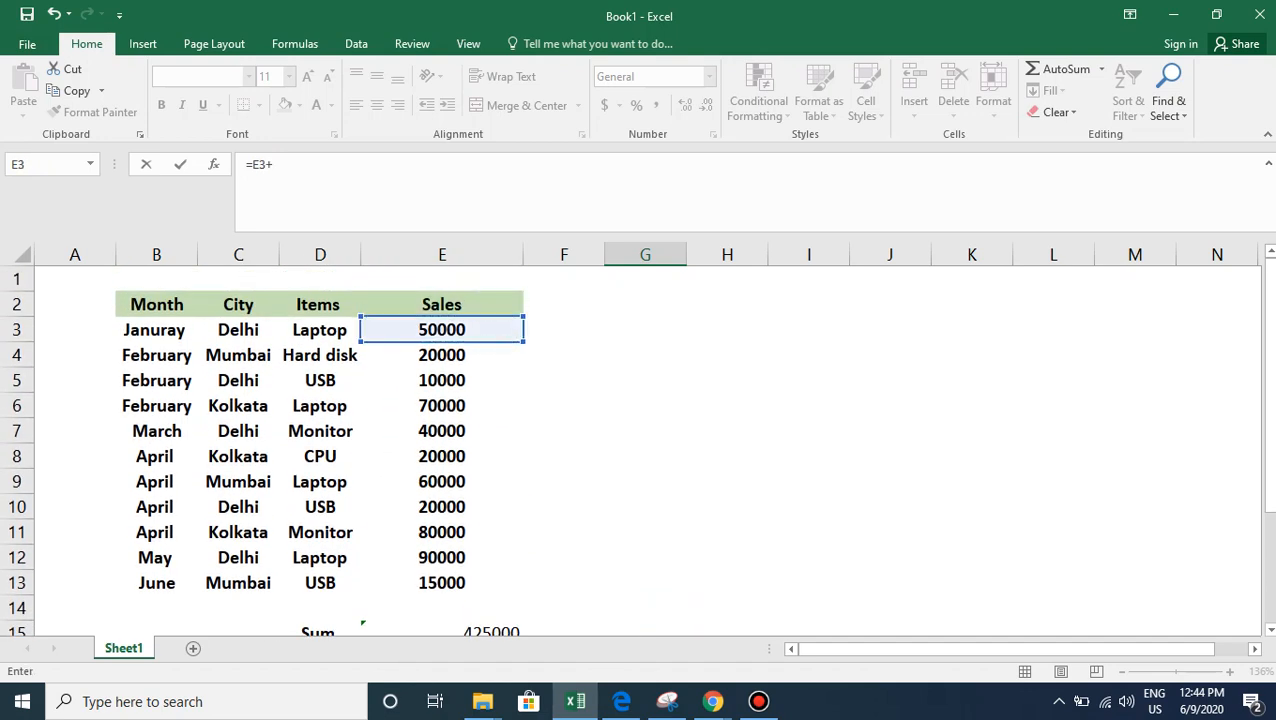
left_click(441, 405)
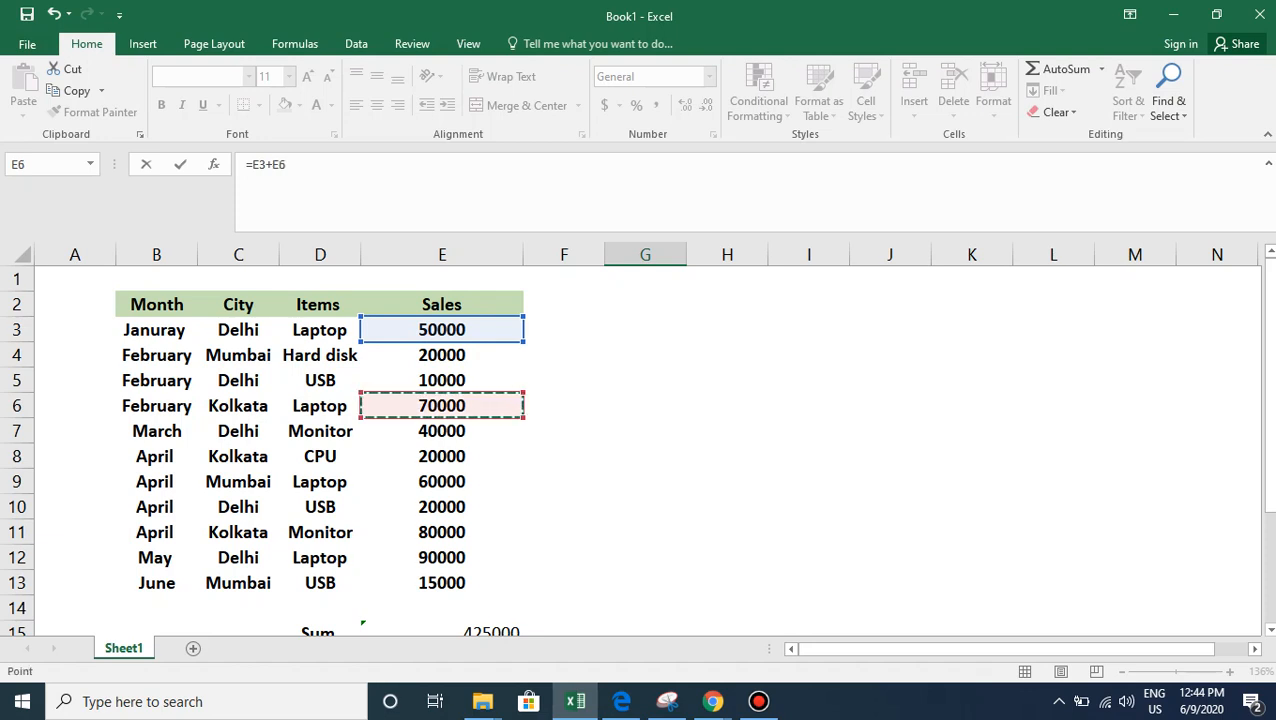
type("+")
left_click(441, 481)
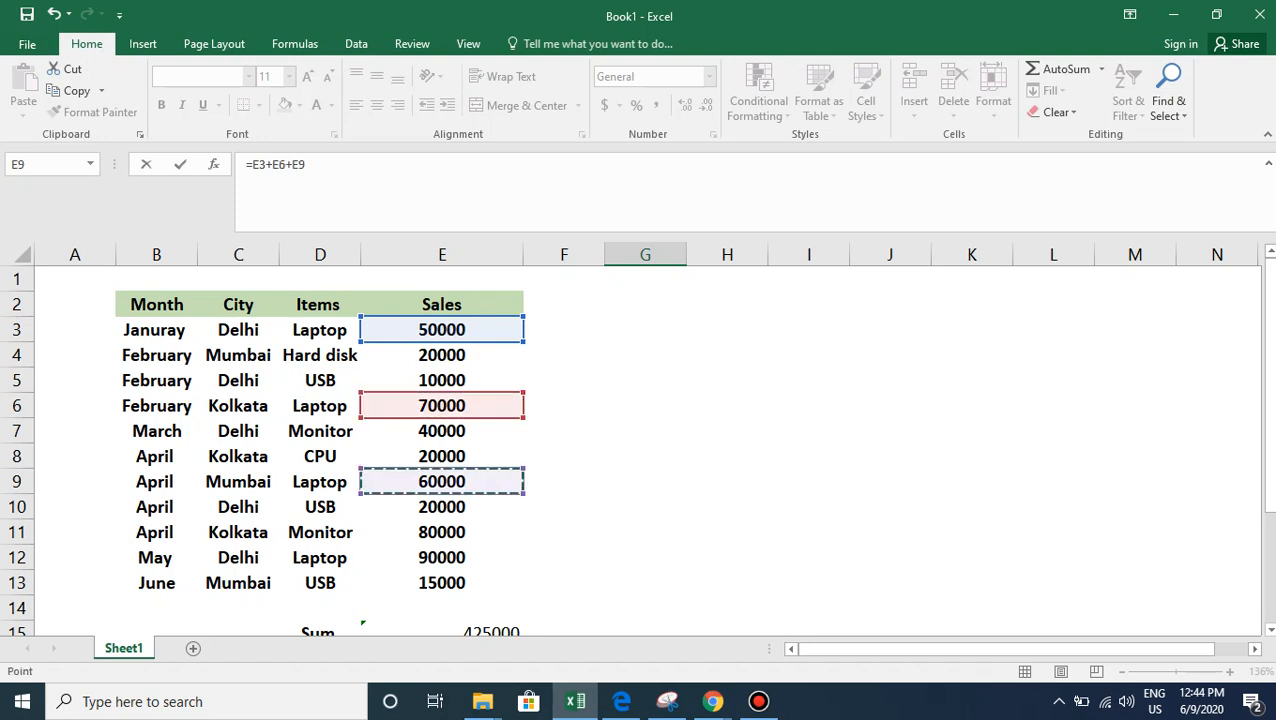
type("+")
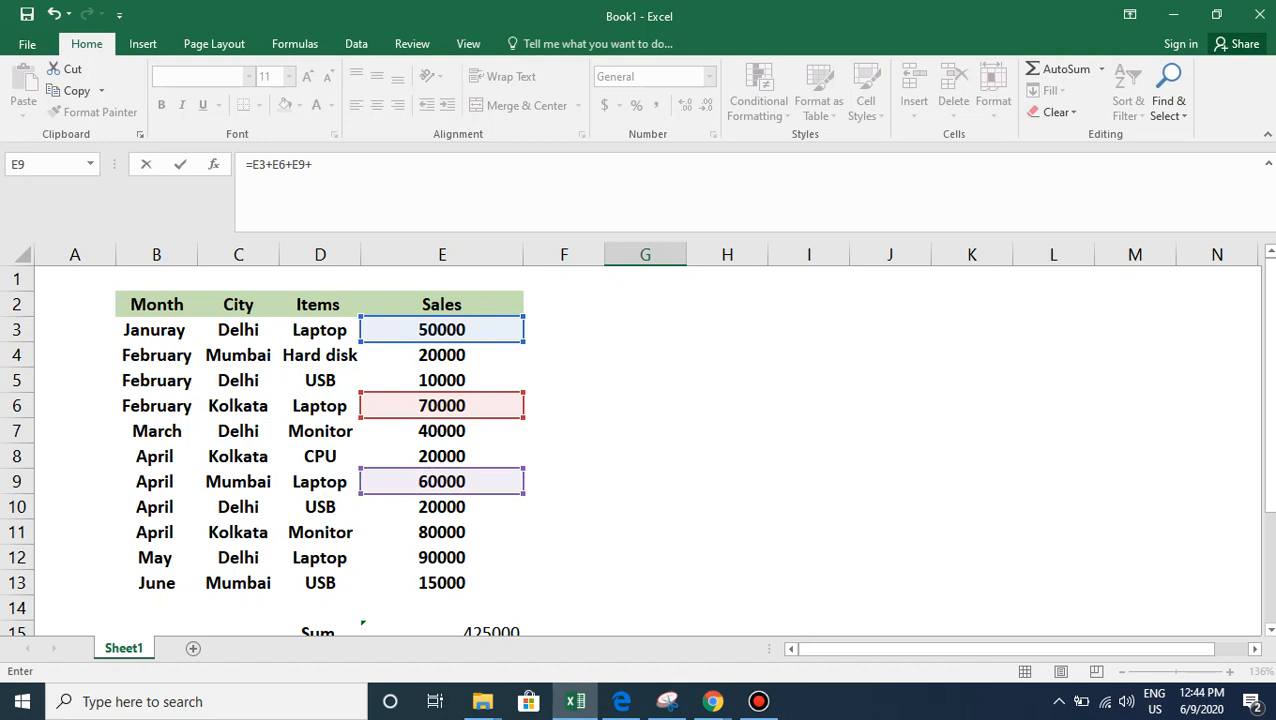
left_click(441, 557)
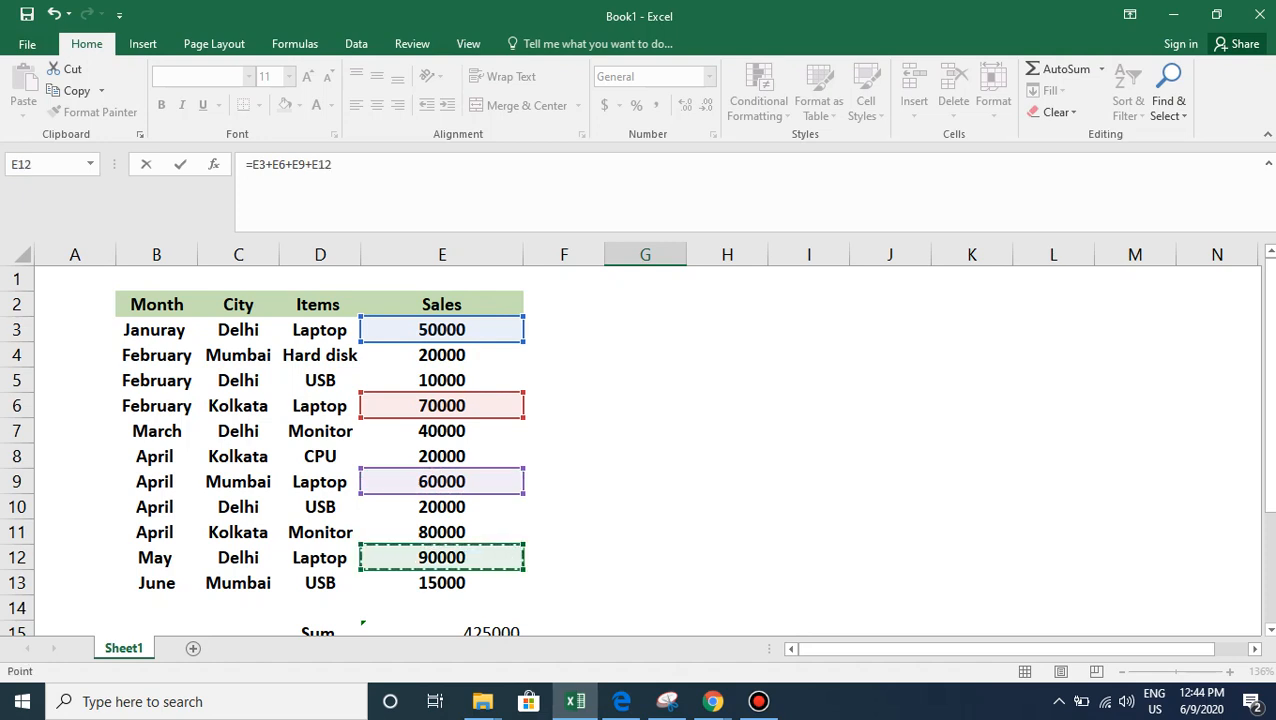
key("Return")
Compare the manual laptop total with the SUMIF result using =G17=E17 in cell H17, and clear the cell again.
key("Up")
key("Left")
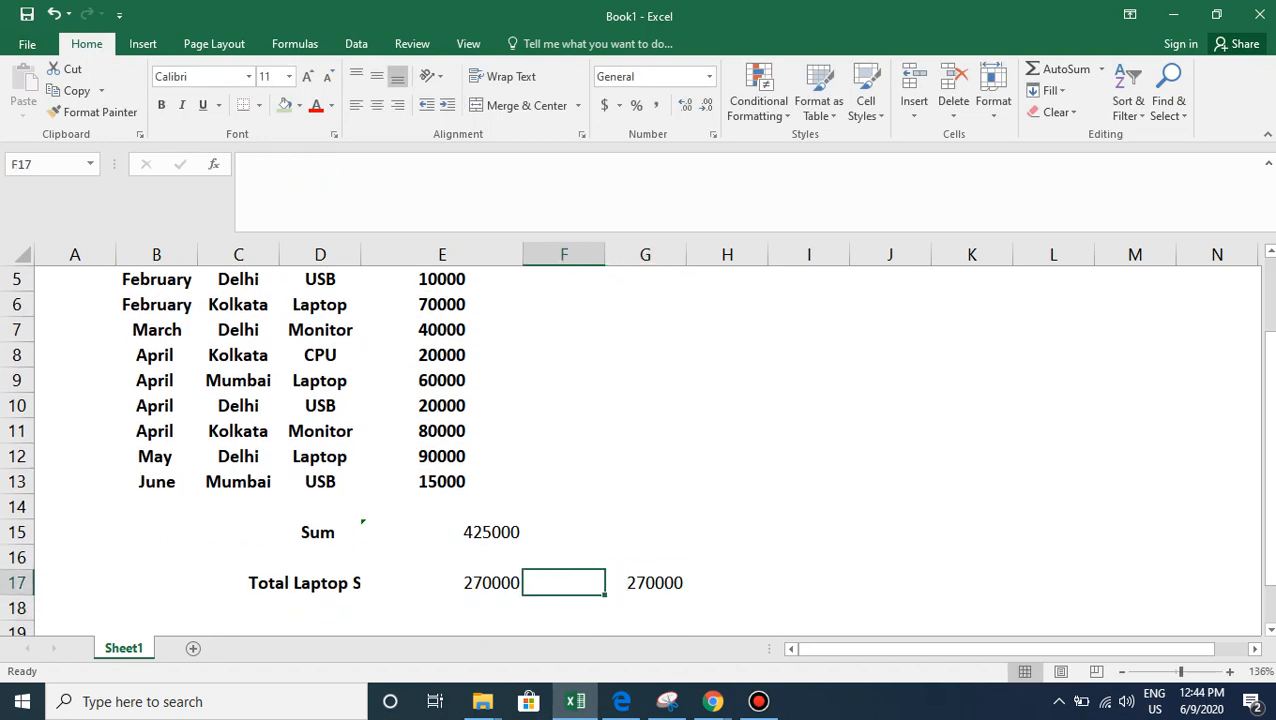
key("Right")
key("Right")
type("=")
key("Left")
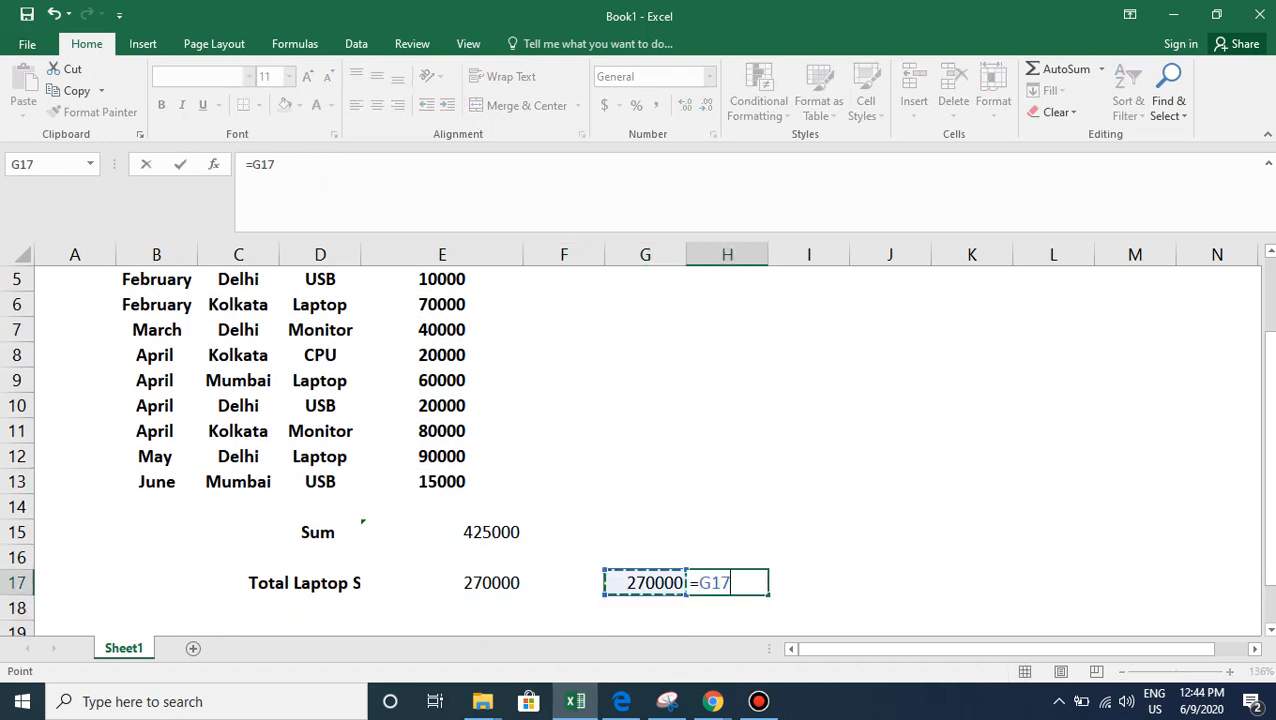
type("=")
key("Left")
key("Left")
key("Left")
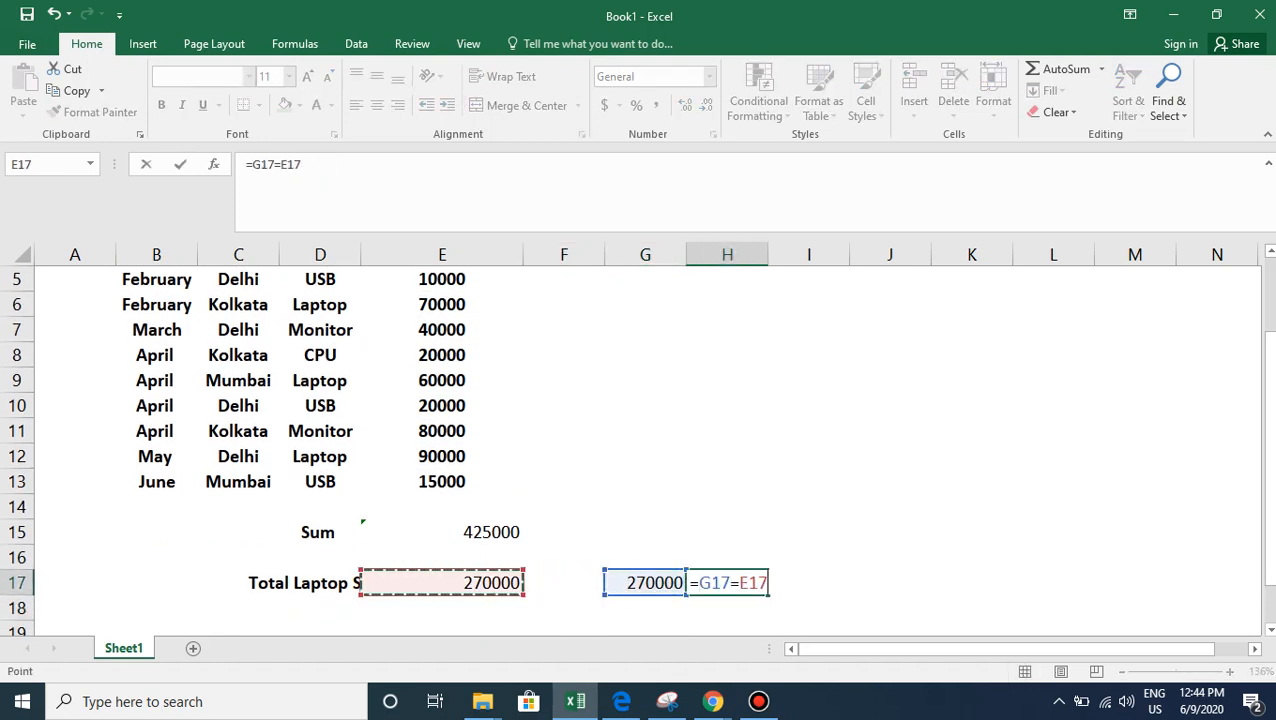
key("Return")
left_click(726, 582)
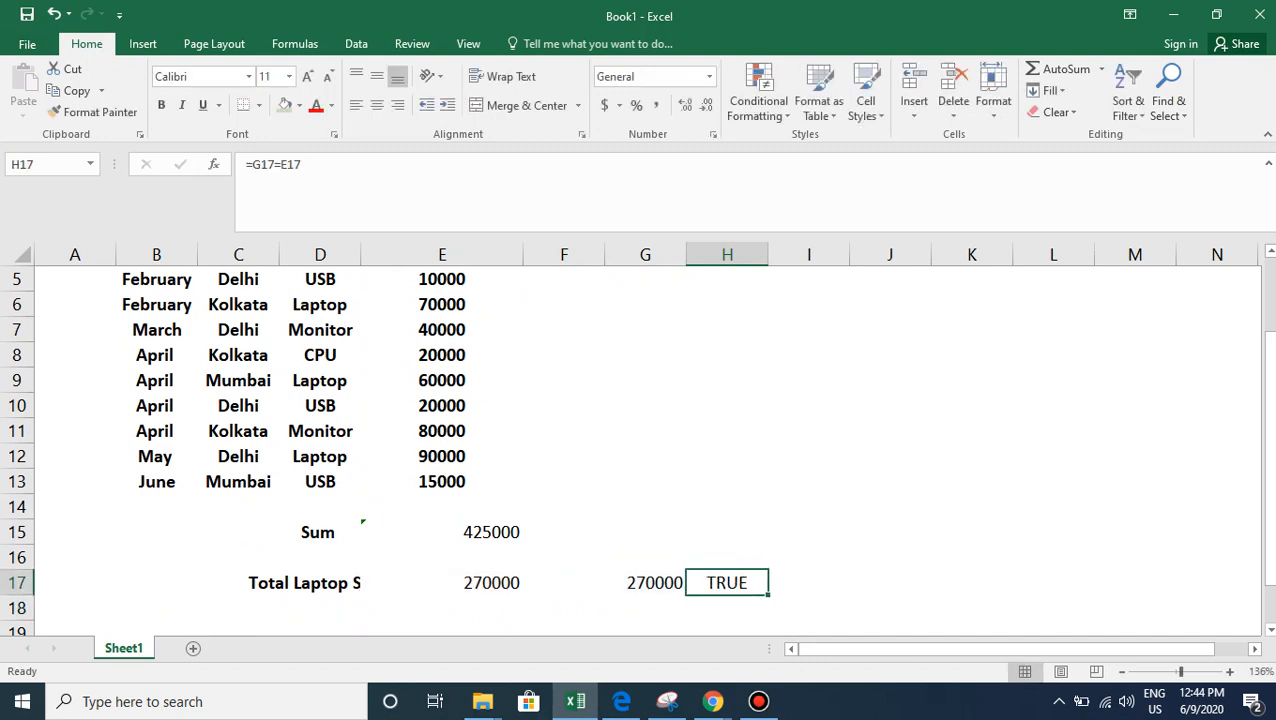
key("Delete")
Widen column D until the whole "Total Laptop Sales" label in D17 fits in its cell.
key("Left")
key("Left")
key("Left")
key("Left")
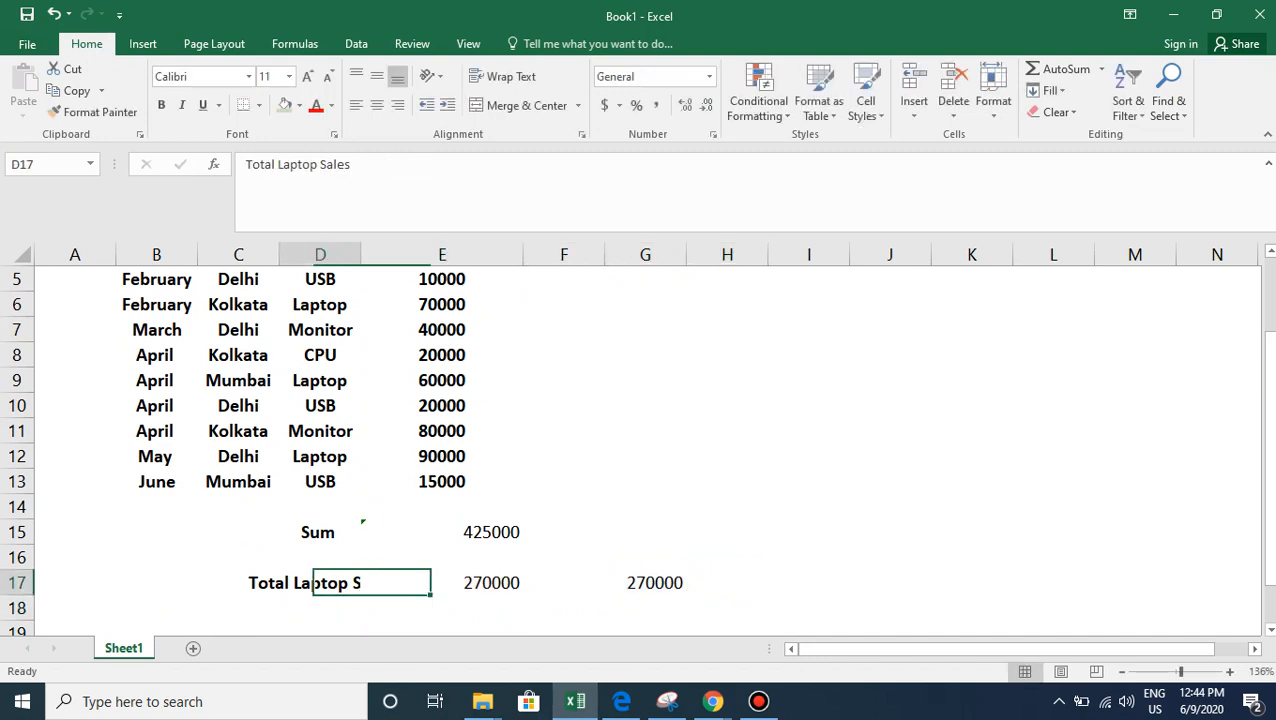
left_click_drag(361, 254, 403, 254)
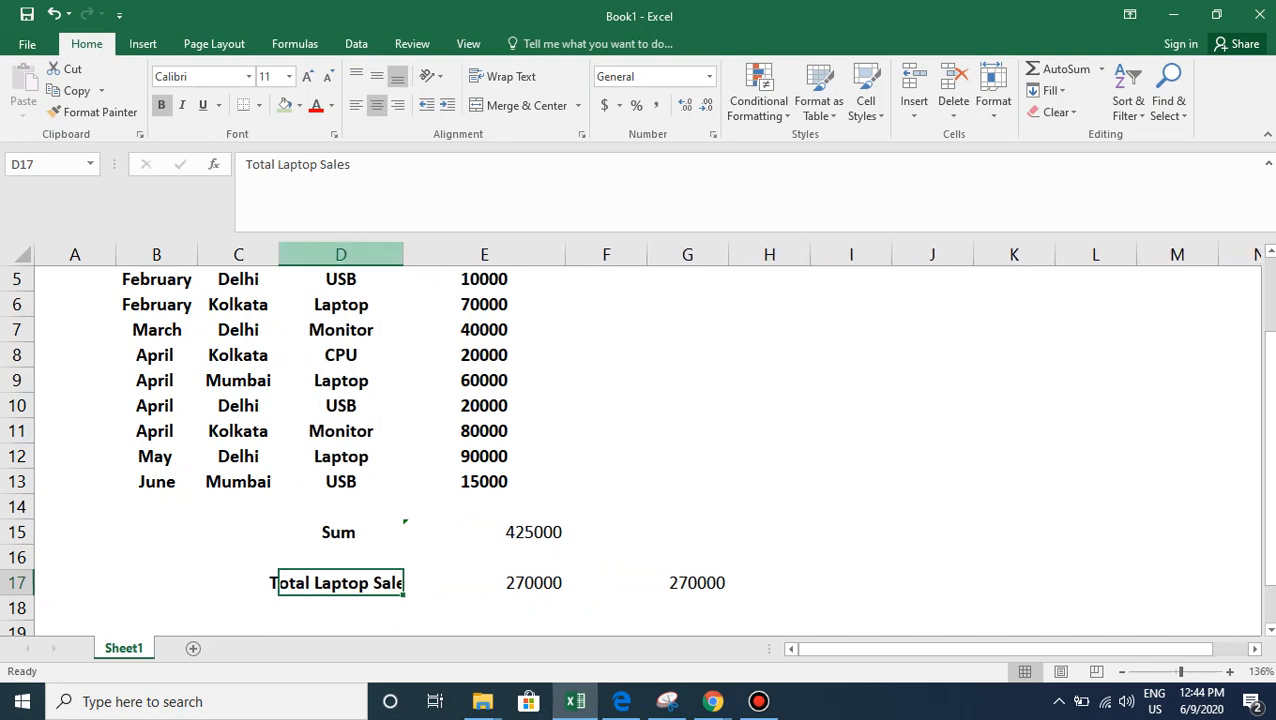
left_click_drag(403, 254, 450, 254)
left_click(364, 608)
left_click(364, 583)
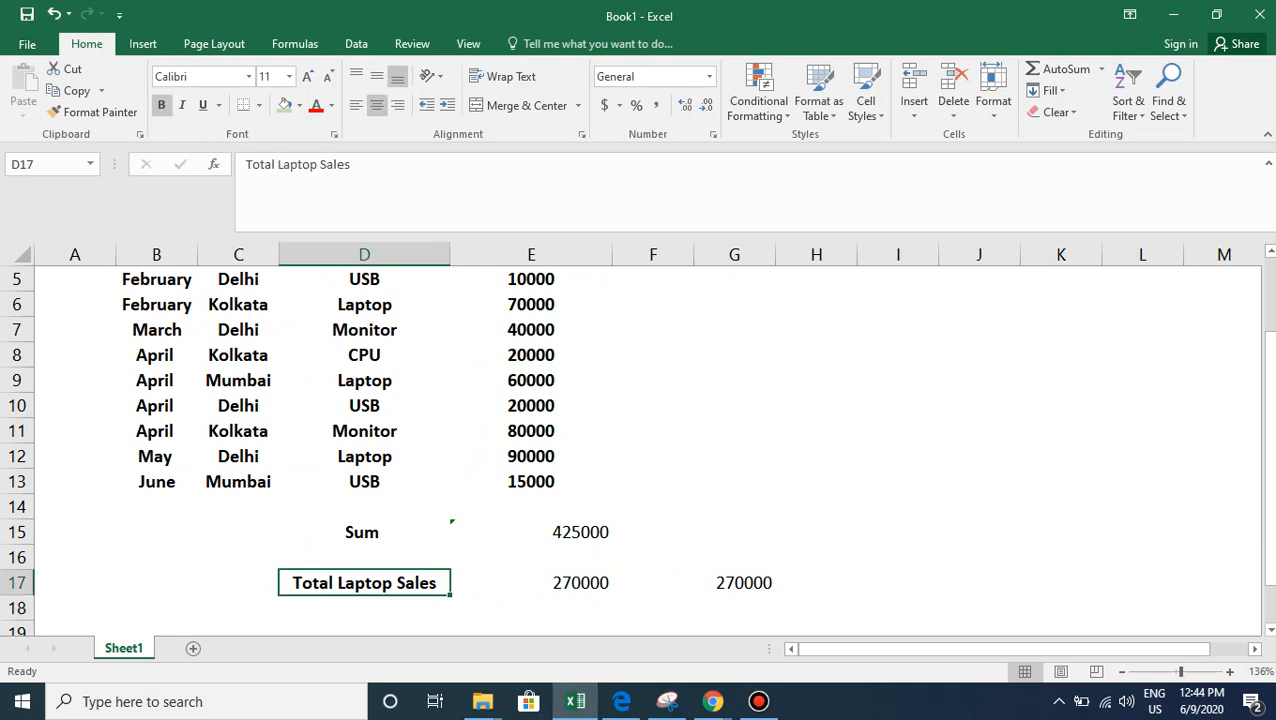
Look through the City column of the sales table to see which cities could serve as a criterion.
left_click(364, 608)
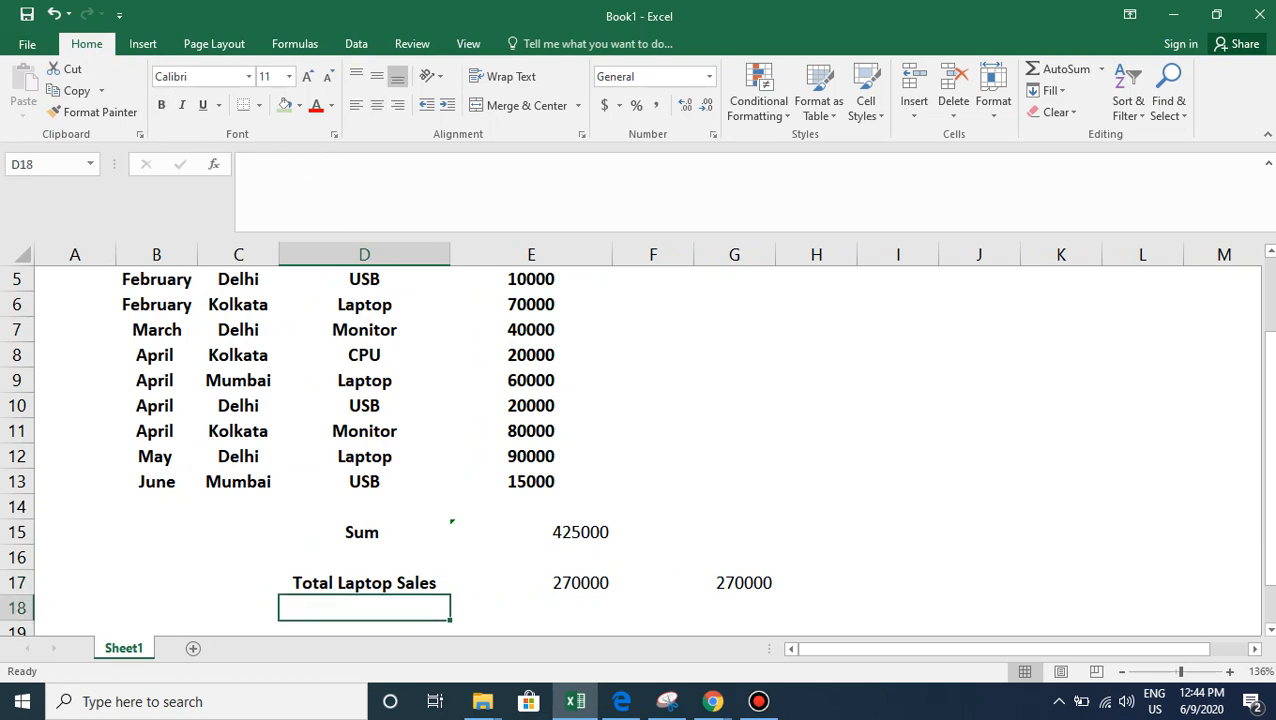
key("Left")
key("Up")
key("Up")
key("Up")
key("Up")
key("Up")
key("Up")
key("Up")
key("Up")
key("Up")
key("Up")
key("Up")
key("Up")
key("Up")
key("Up")
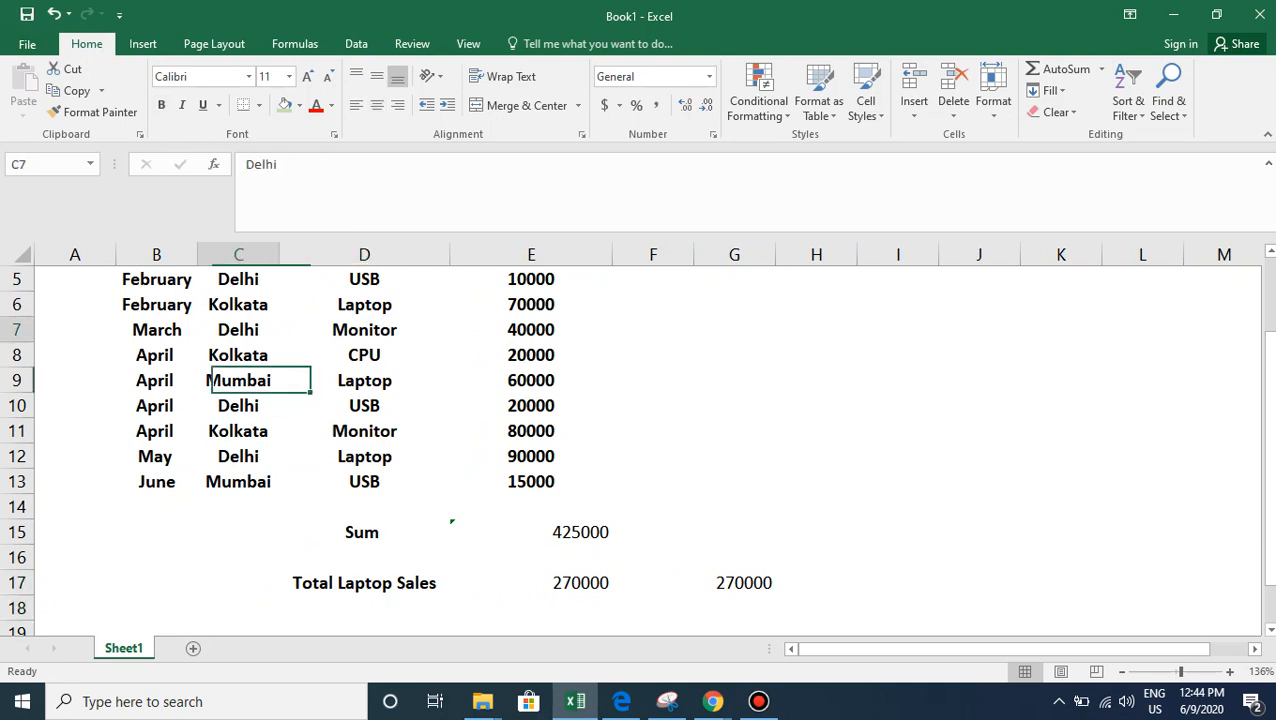
key("Up")
key("Up")
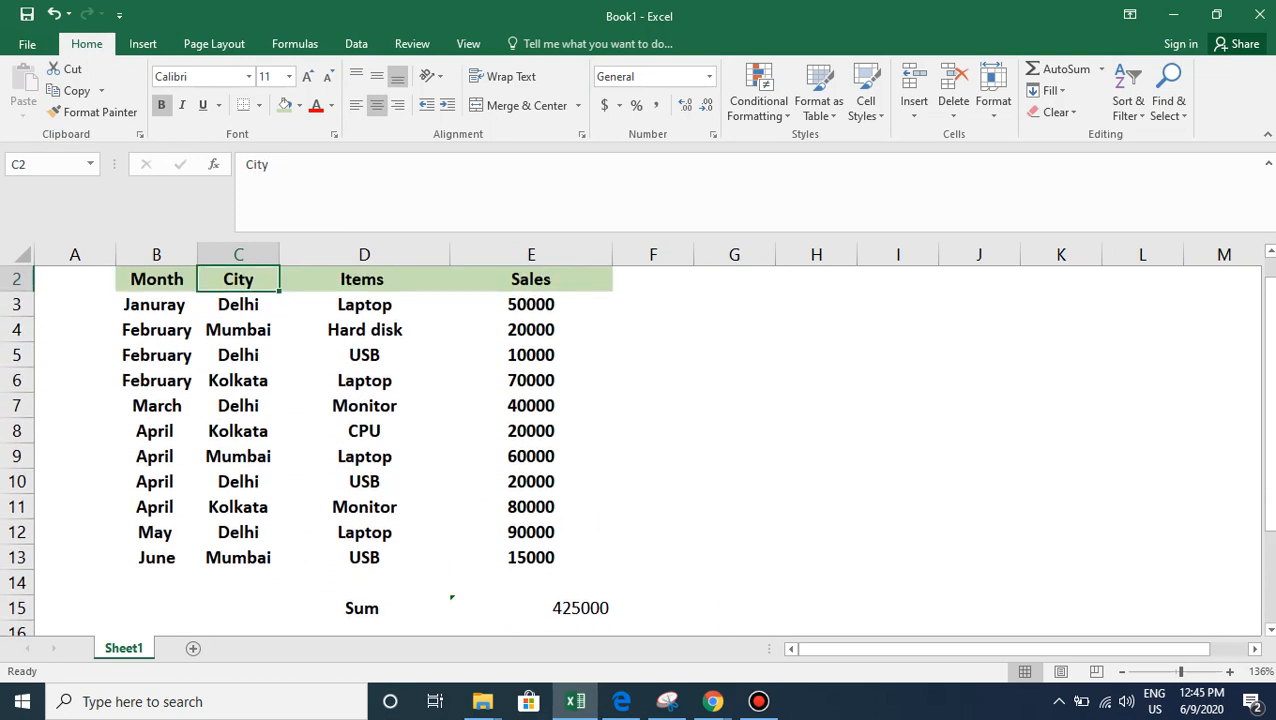
key("Down")
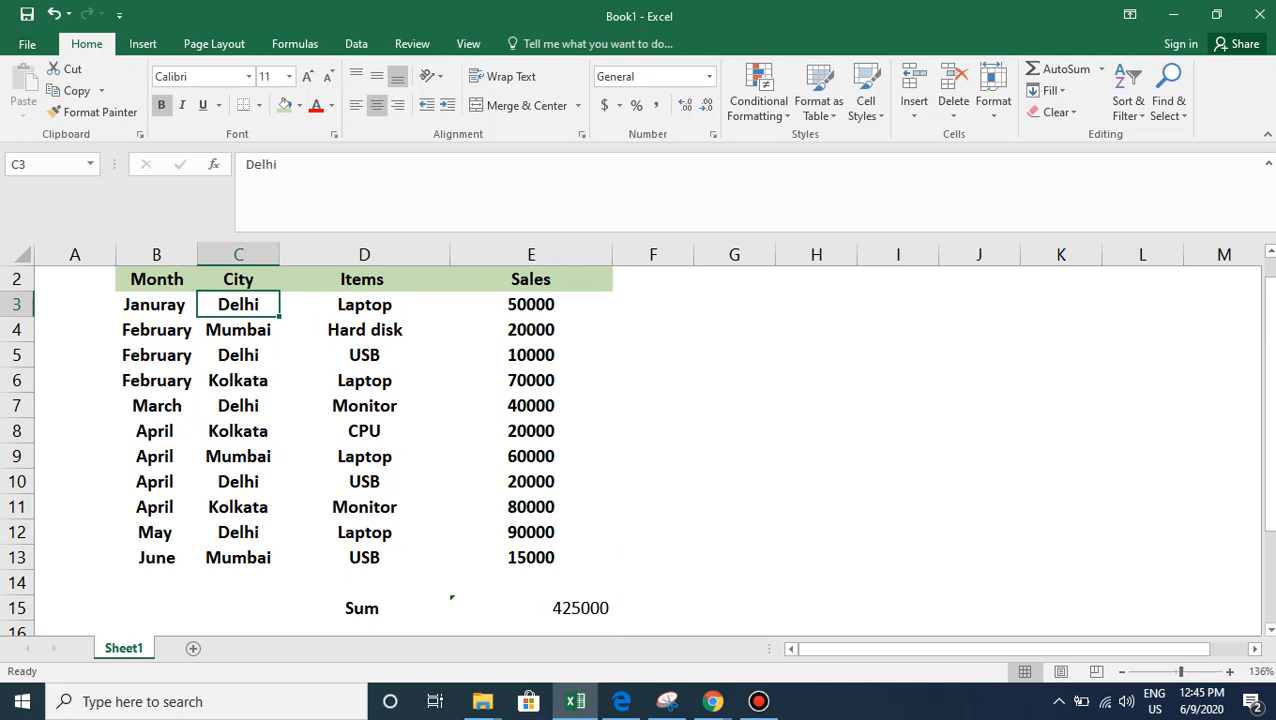
key("Down")
key("Down")
key("Down")
key("Down")
key("Down")
key("Down")
key("Down")
key("Down")
key("Down")
key("Down")
key("Down")
key("Down")
key("Down")
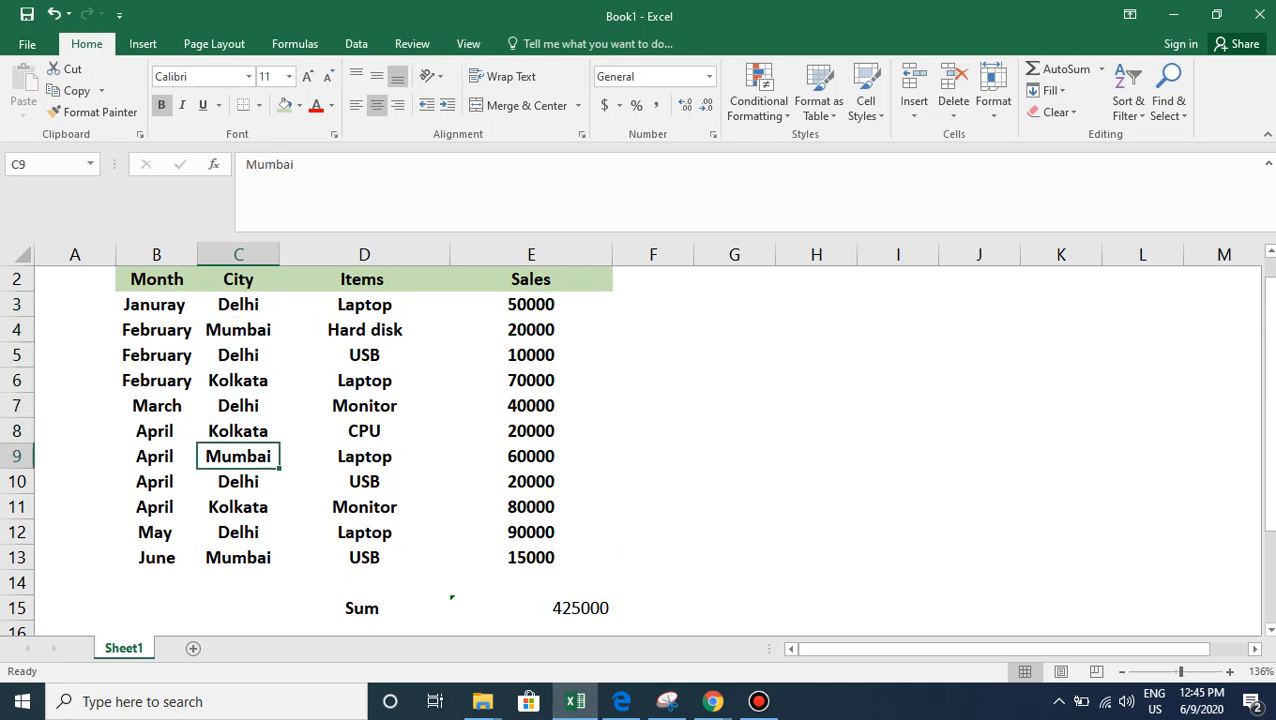
key("Down")
key("Down")
Enter the label "Total Laptop Sales" in cell D18.
key("Right")
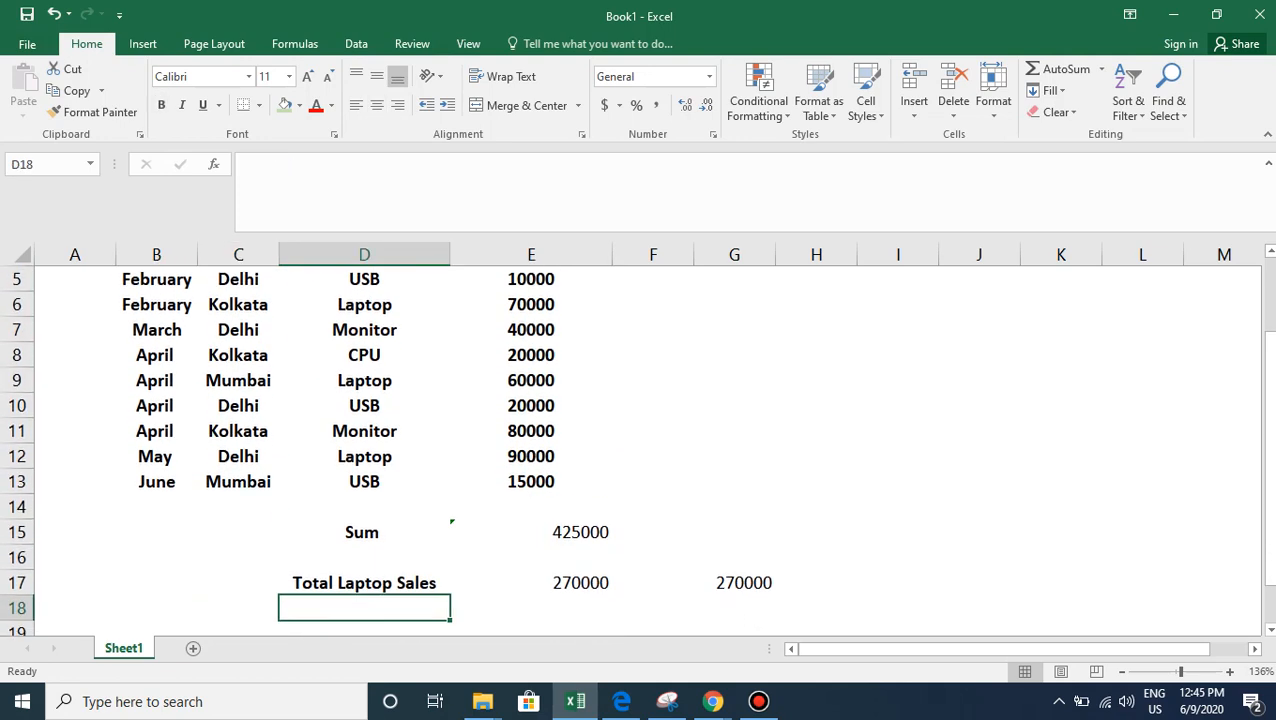
type("Total ")
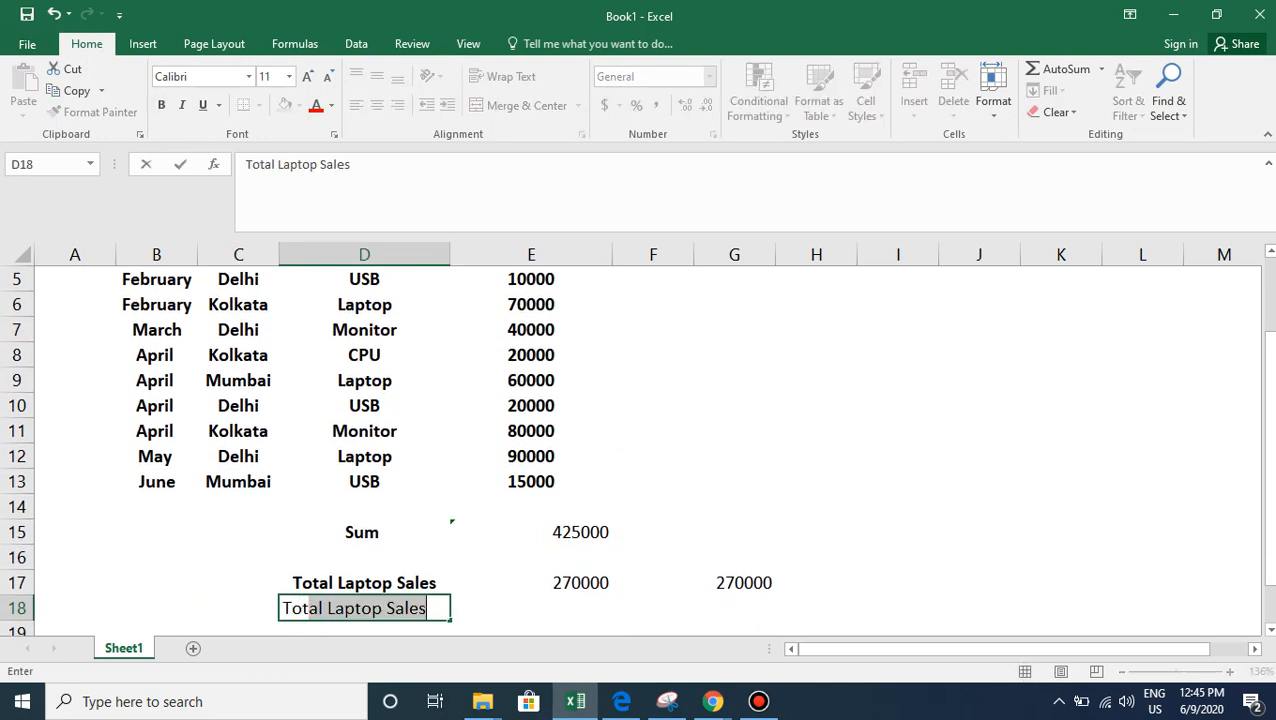
type("Laptp")
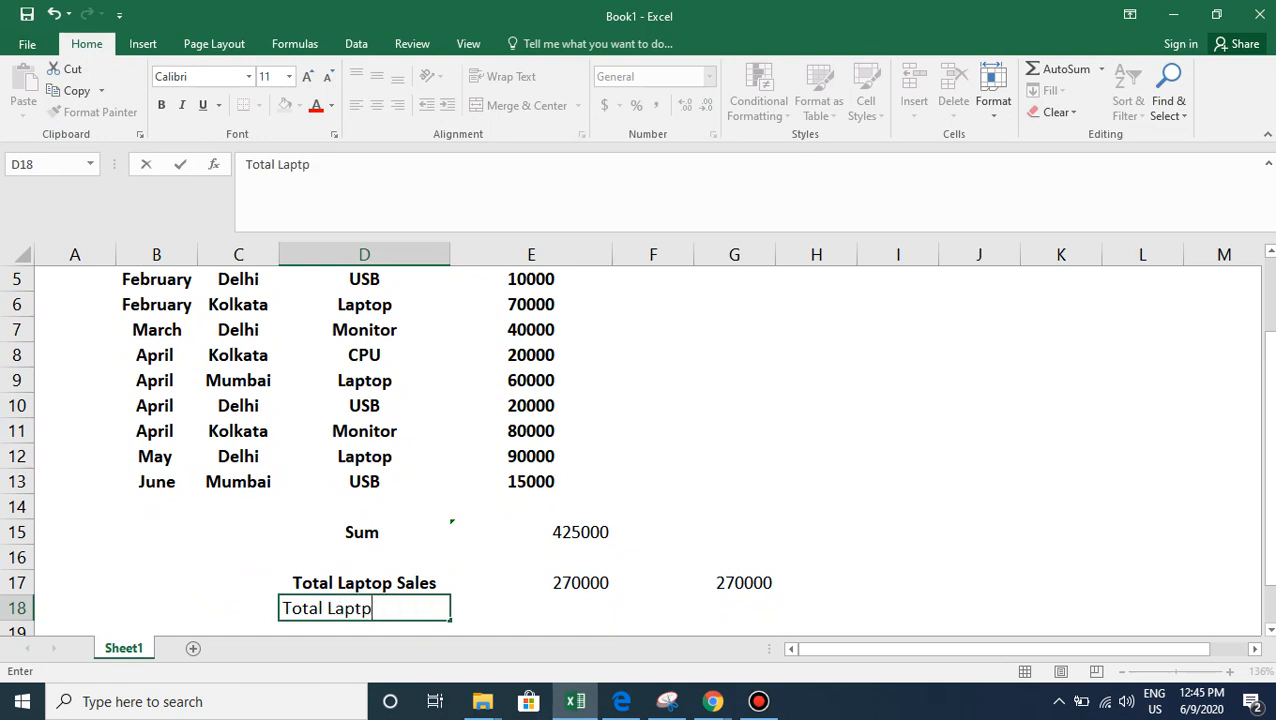
key("BackSpace")
type("op Sal")
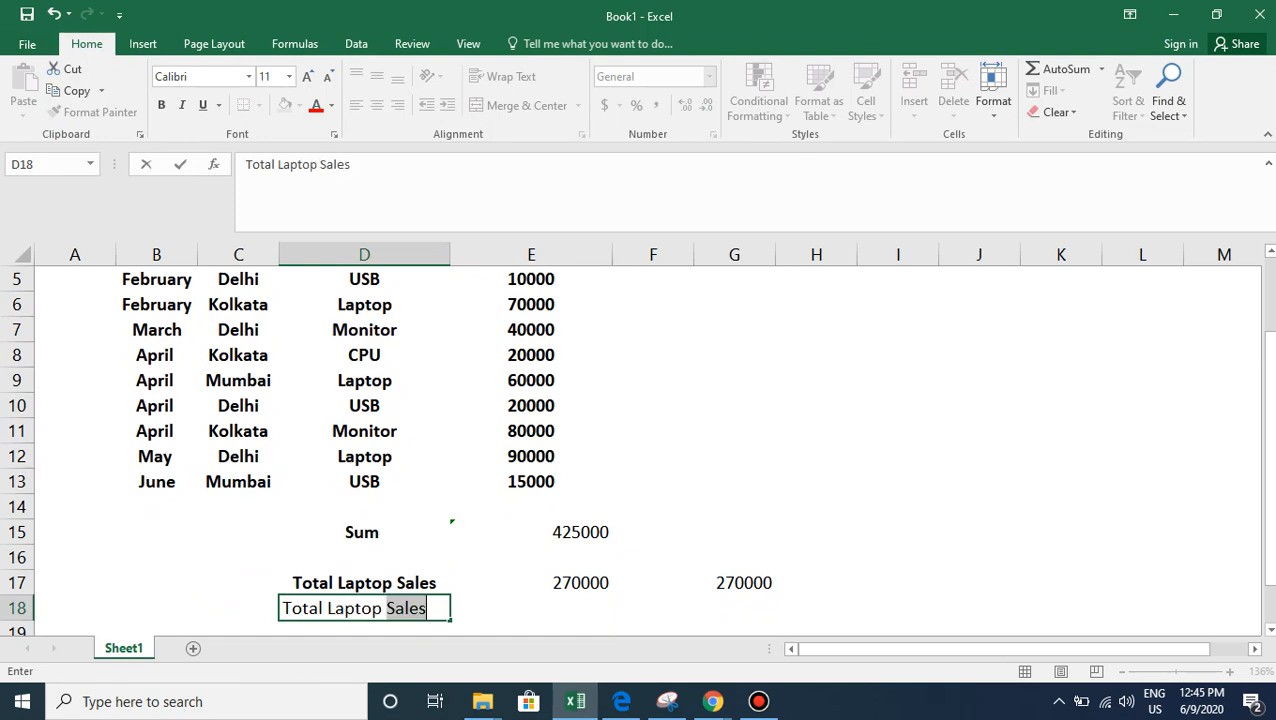
key("ctrl+Return")
Begin a SUMIF formula in cell E18 with the city cells C3:C13 as its range argument.
scroll(640, 440, "down", 1)
key("Right")
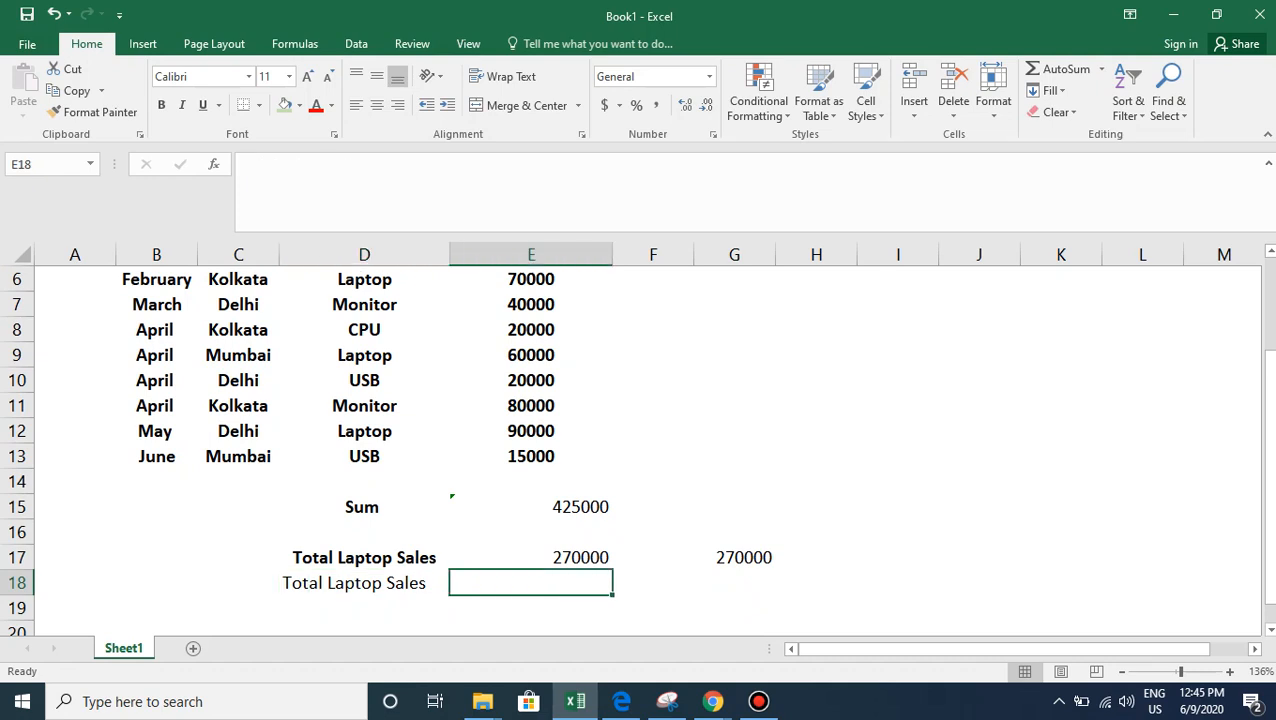
type("=")
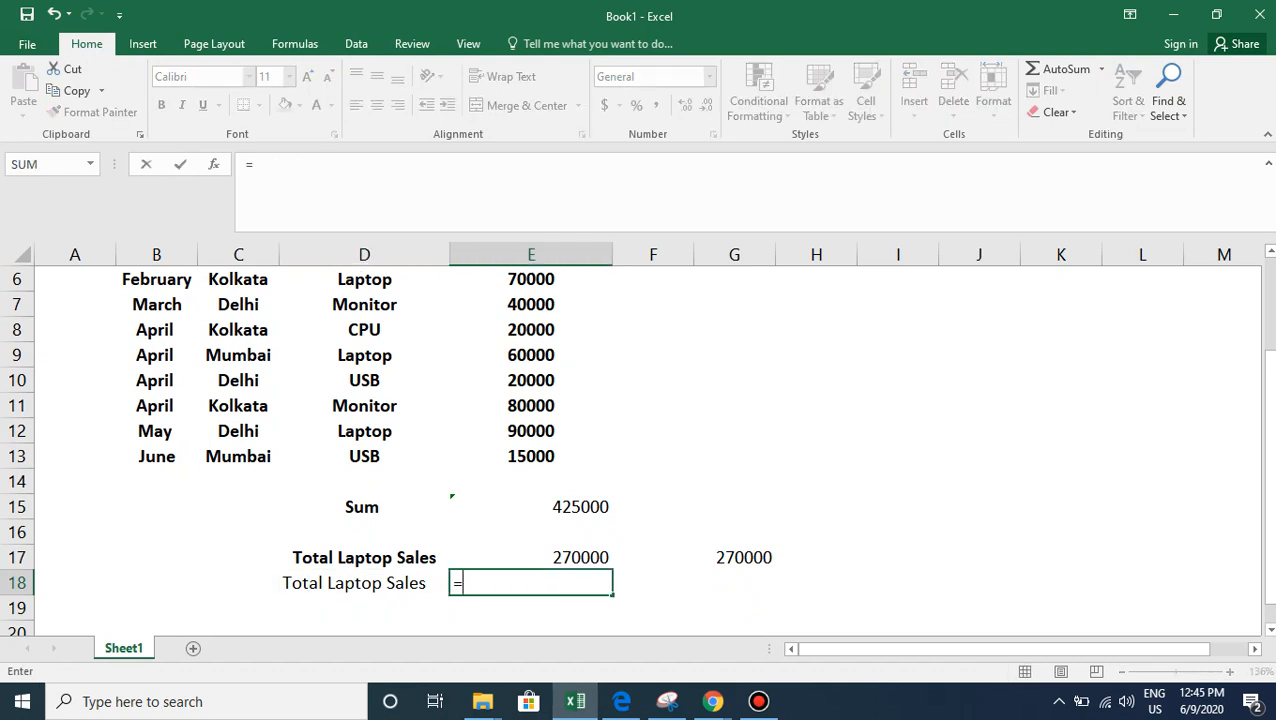
type("sumif")
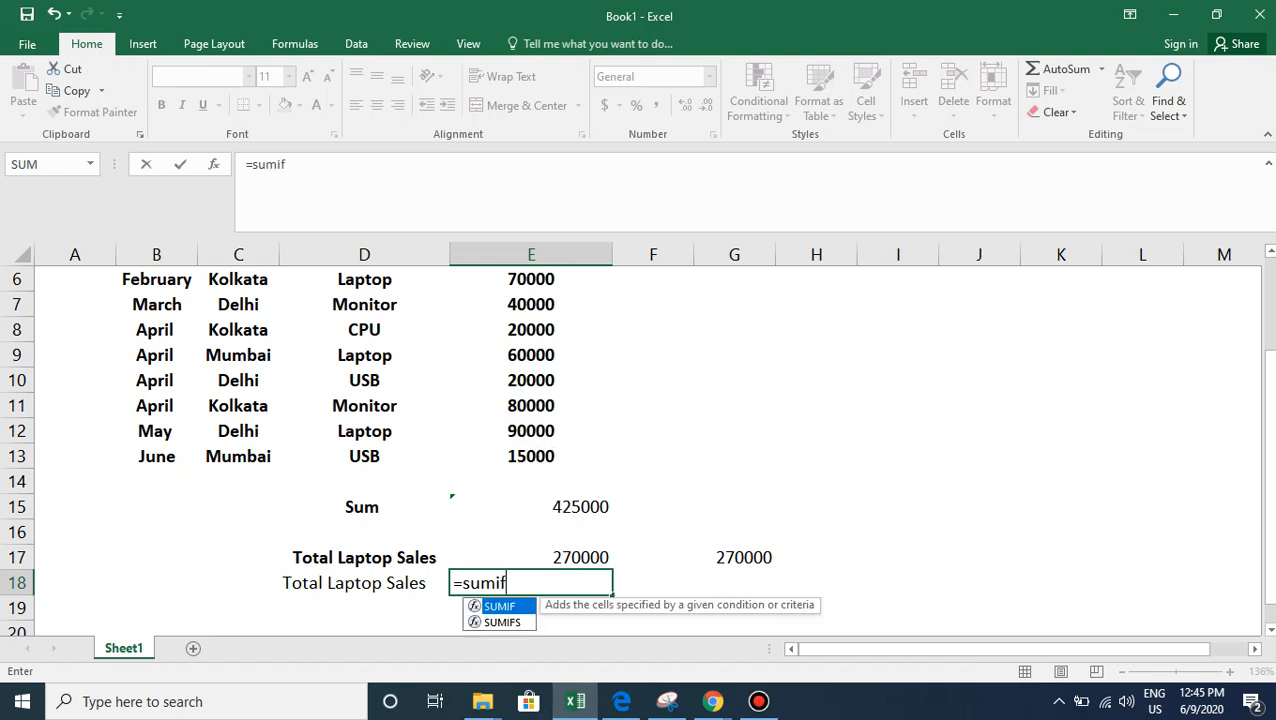
key("Tab")
key("Left")
key("Left")
key("Left")
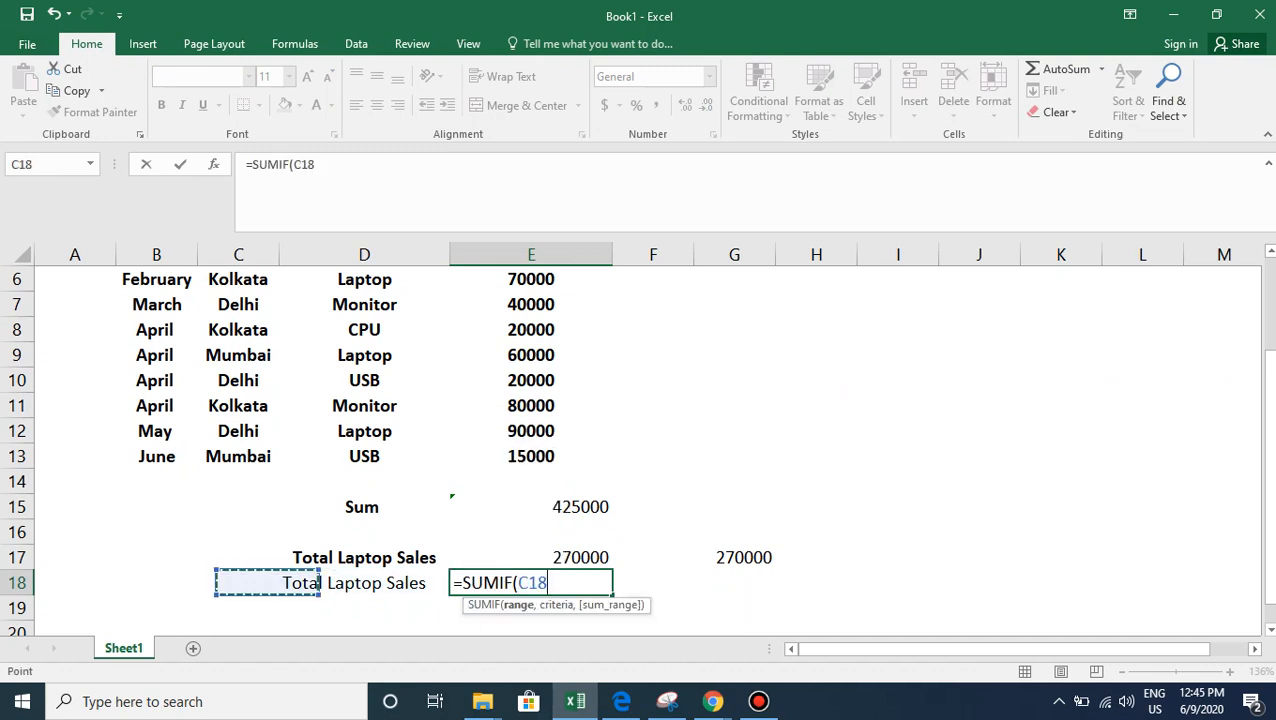
key("Up")
key("Up")
key("Up")
key("Up")
key("Up")
key("Right")
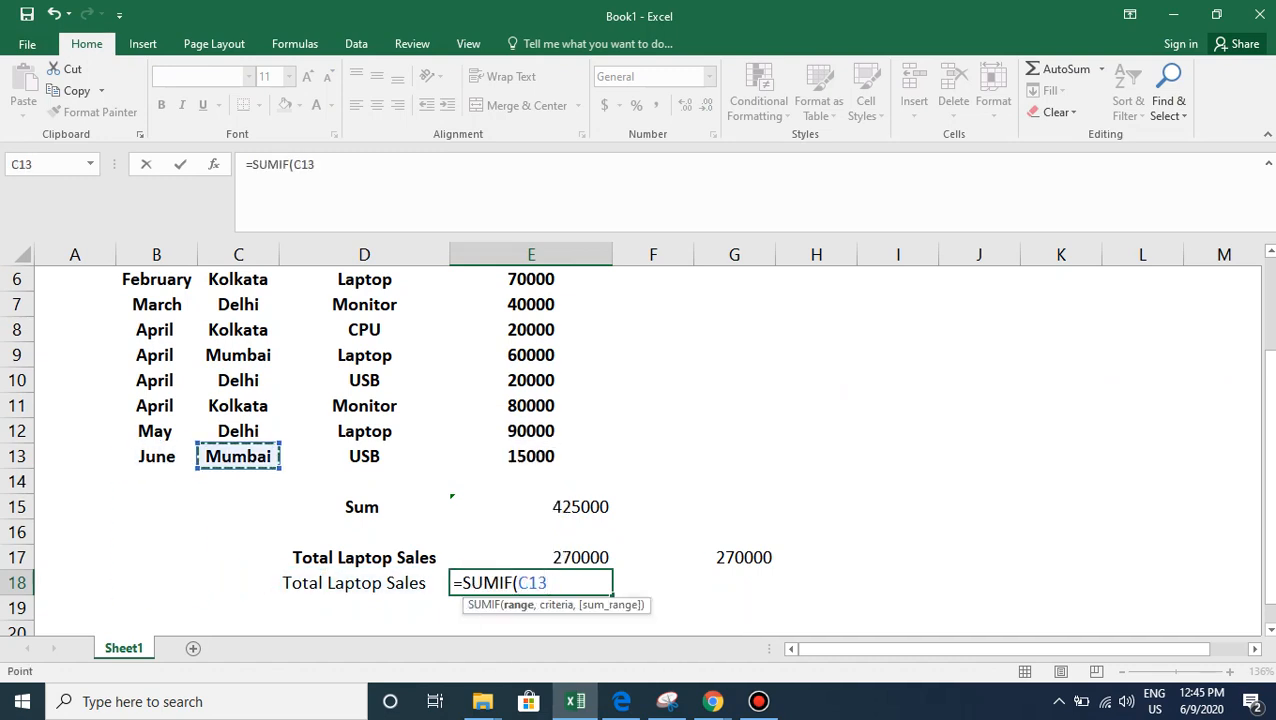
key("shift+Up")
key("shift+Up")
key("shift+Up")
key("shift+Up")
key("shift+Up")
key("shift+Up")
key("shift+Up")
key("shift+Up")
key("shift+Up")
key("shift+Up")
key("shift+Up")
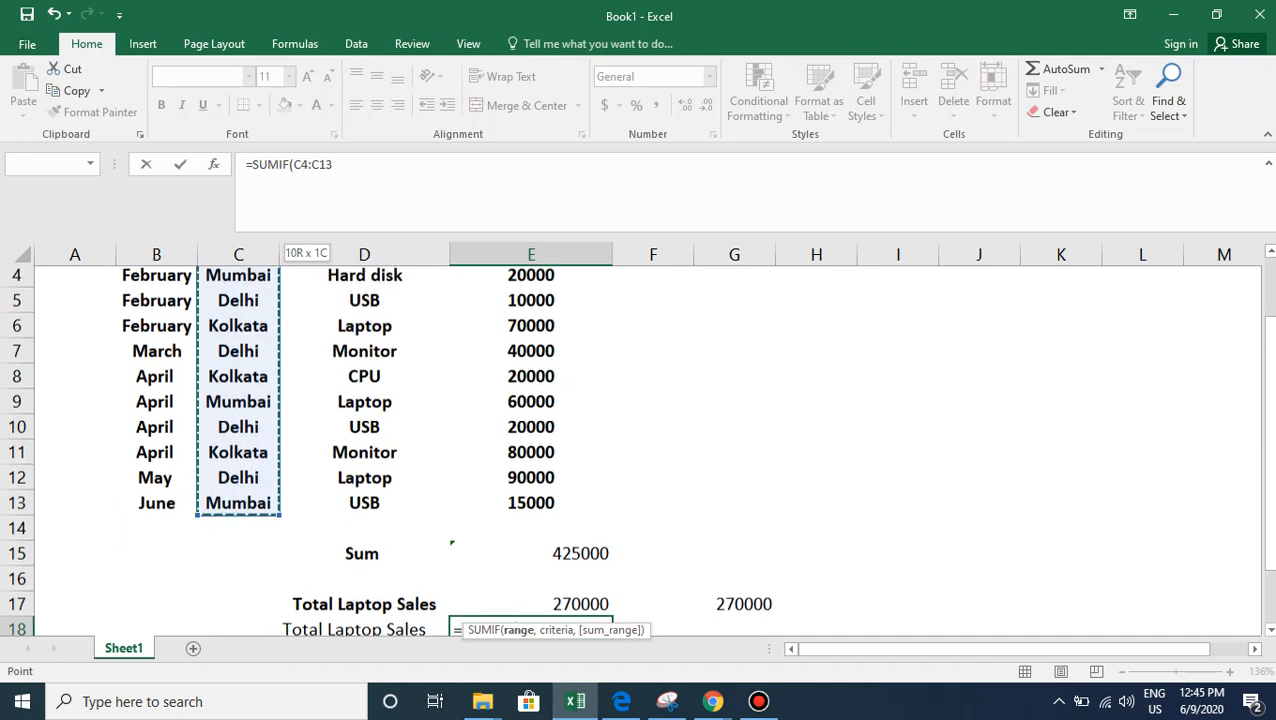
key("shift+Down")
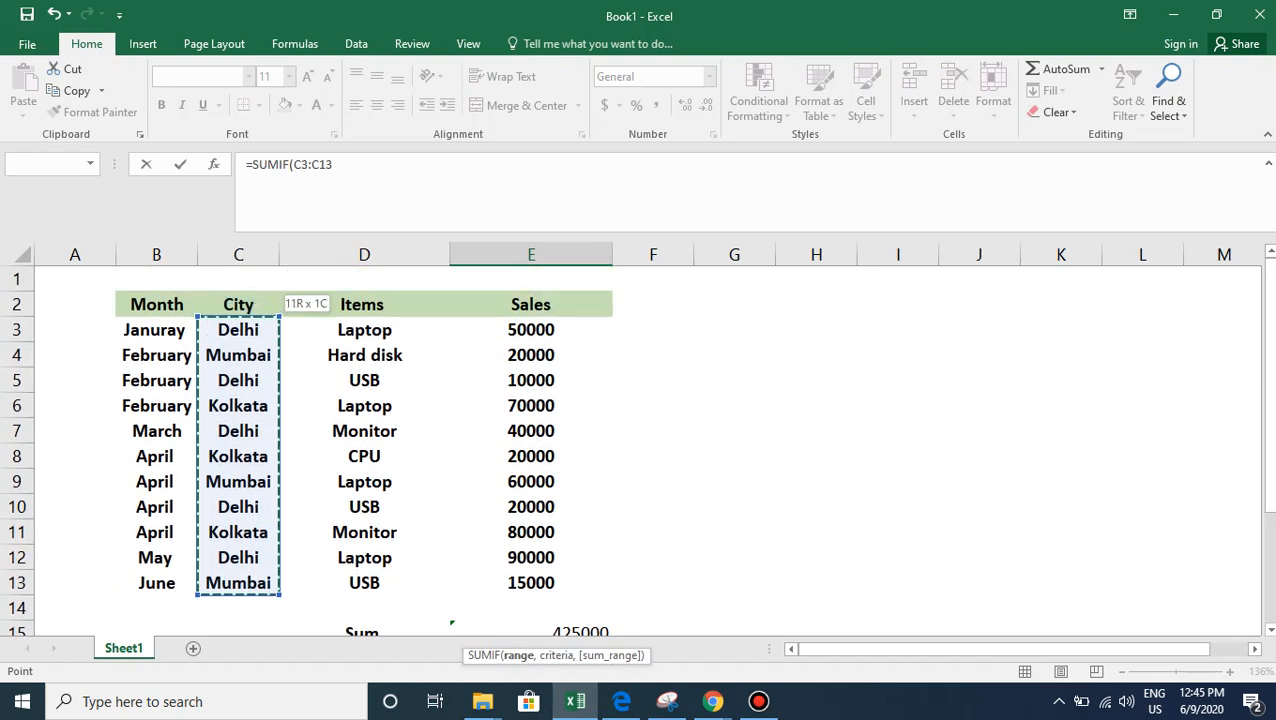
Complete the SUMIF formula in E18 with the criterion "Kolkata" and the sales cells E3:E13 as its sum range.
type(",\"K")
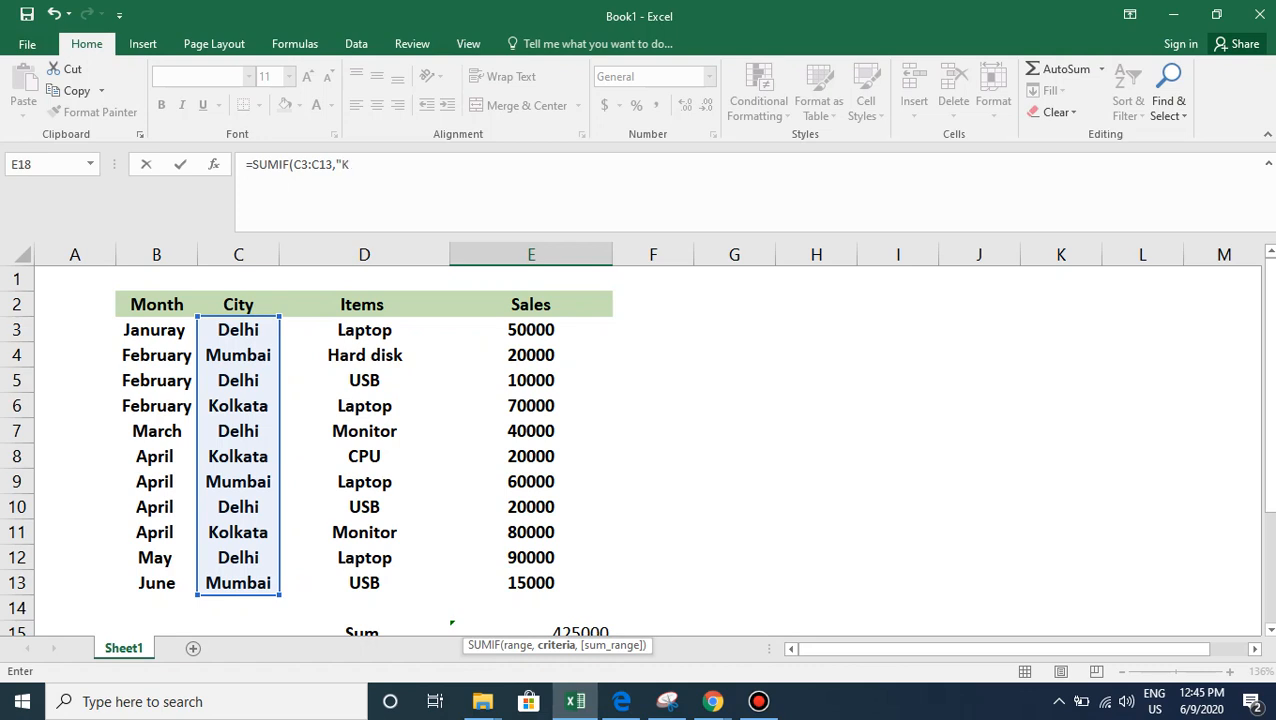
type("olkata\",")
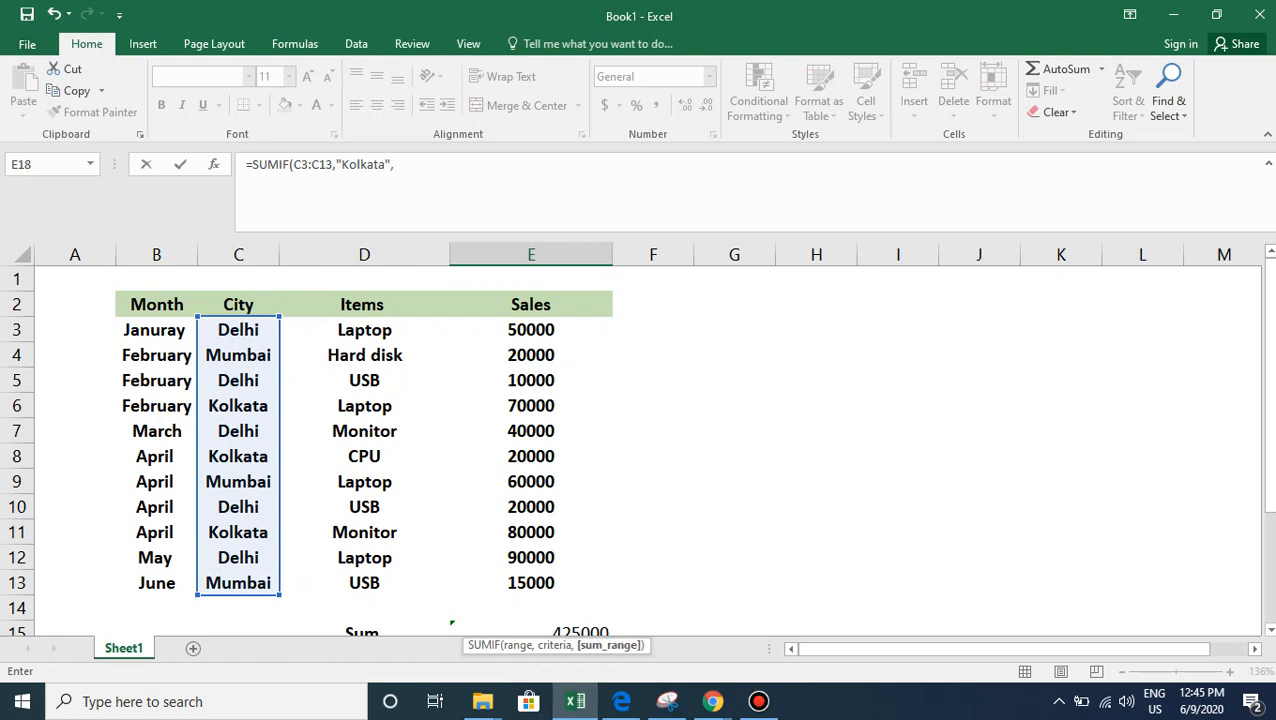
left_click_drag(530, 330, 600, 592)
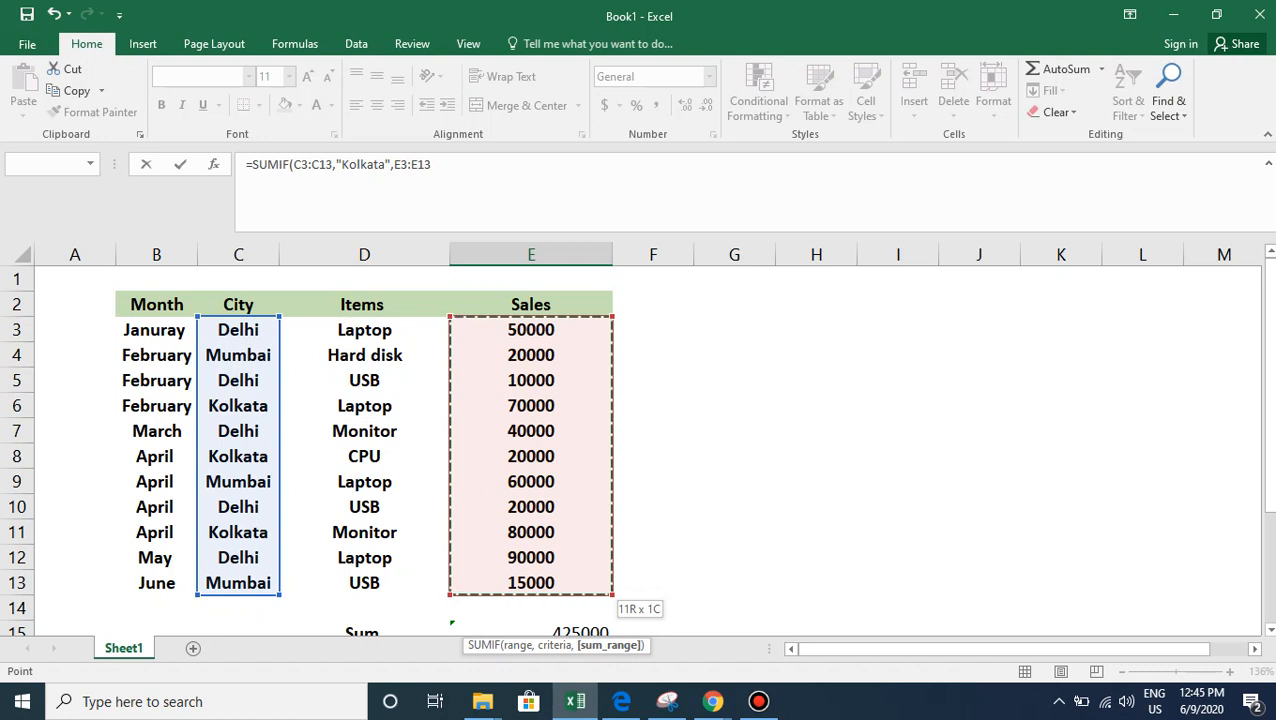
type(")")
key("Return")
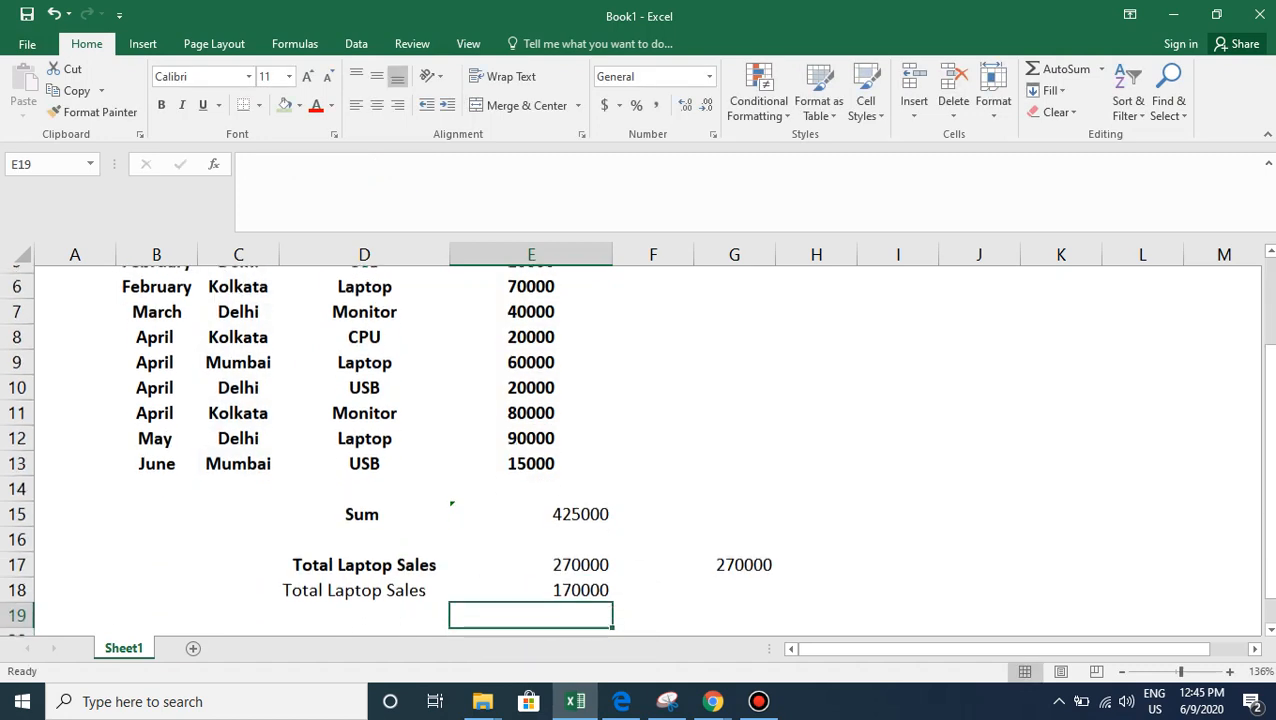
left_click(531, 590)
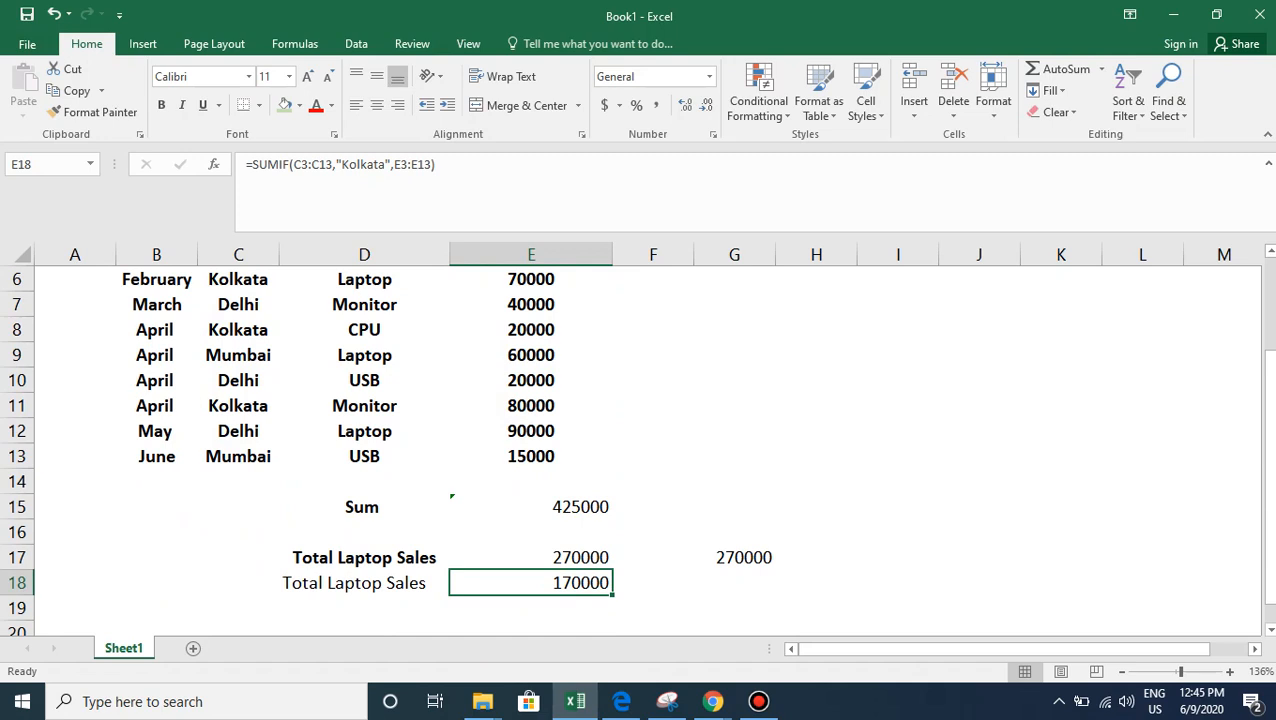
Extend the label in D18 to read "Total Laptop Sales Kolkata".
left_click(364, 583)
key("F2")
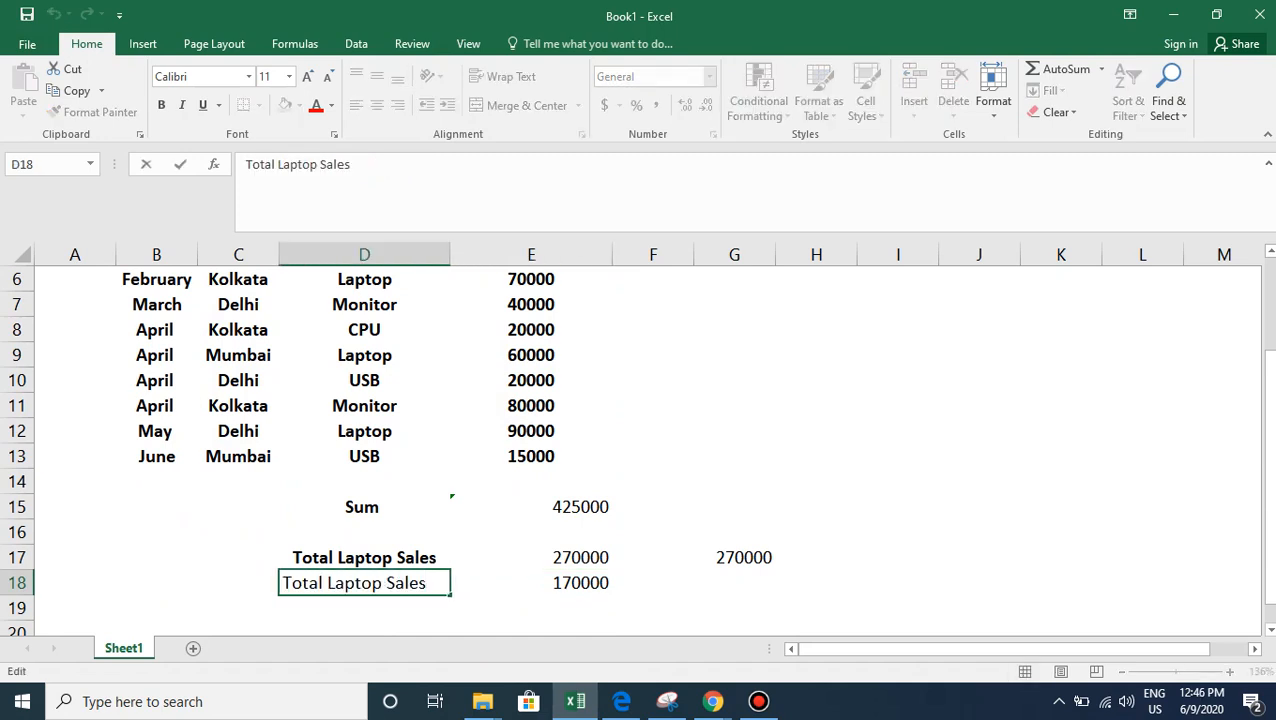
type("Kolkata")
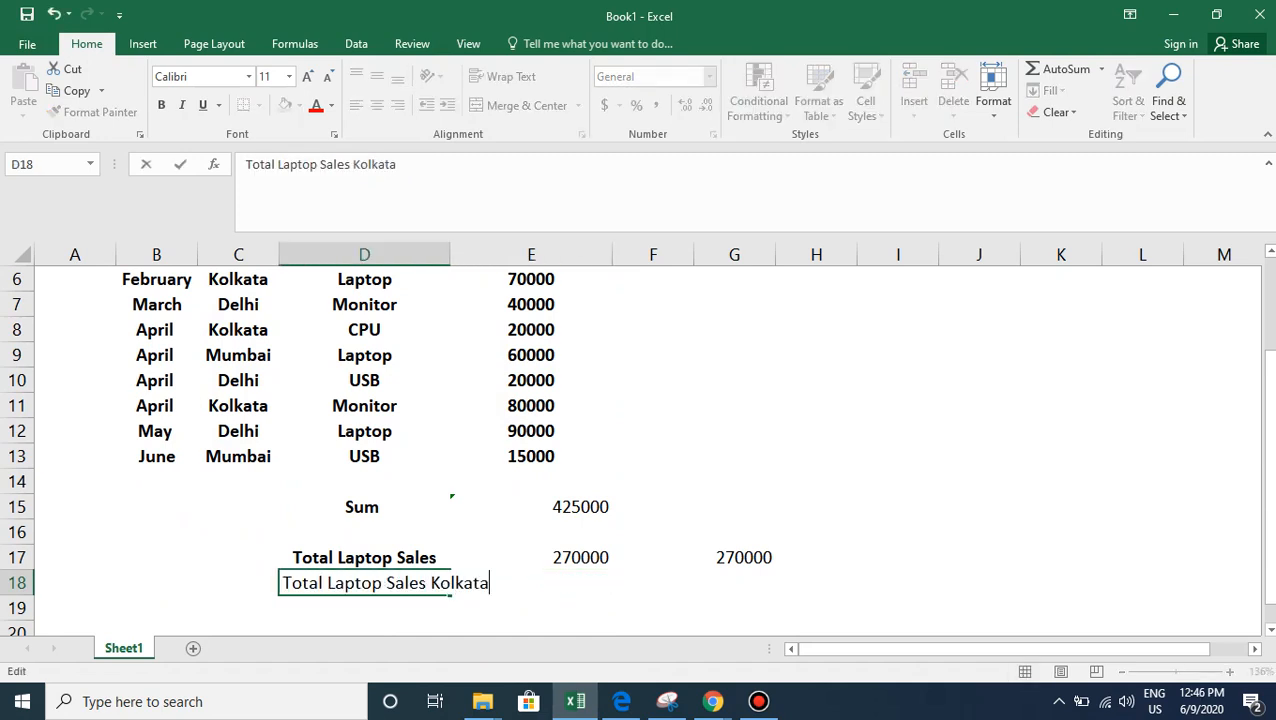
key("Return")
Begin a manual check formula in cell G18 with a reference to the Kolkata monitor sale in E11.
left_click(531, 583)
left_click(653, 583)
left_click(734, 583)
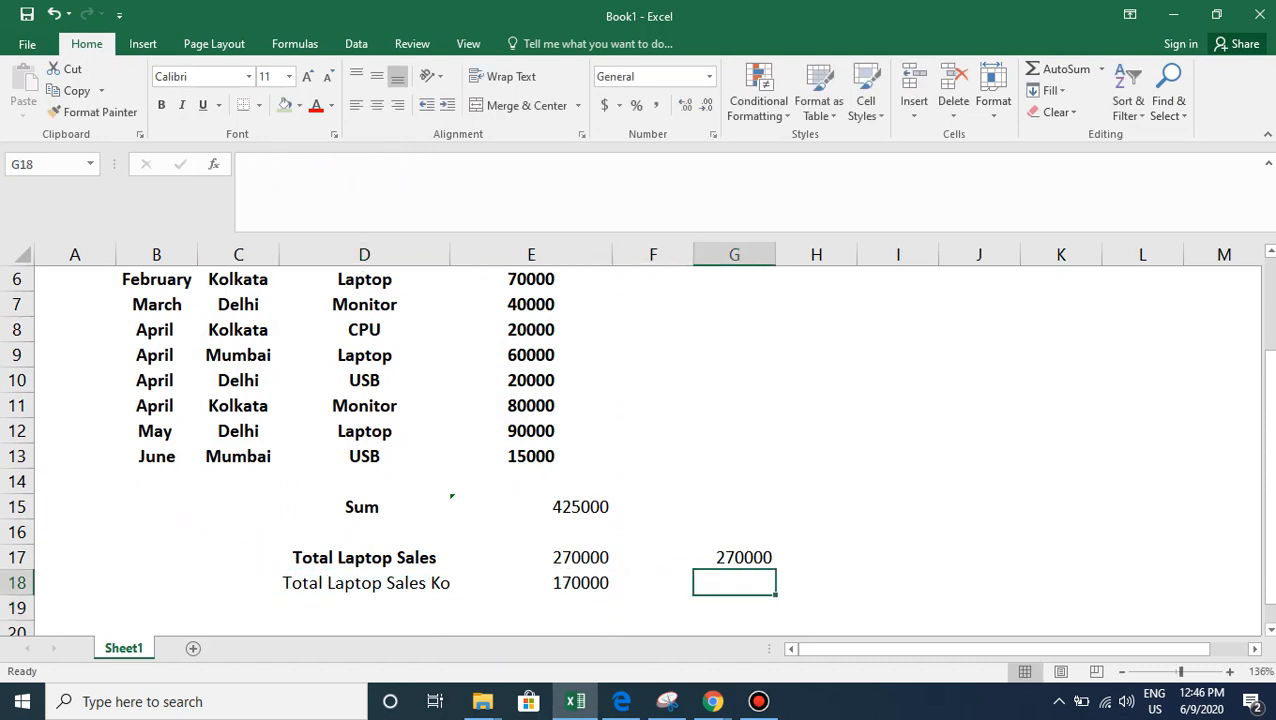
left_click(653, 583)
left_click(734, 583)
type("=")
key("Left")
key("Left")
key("Left")
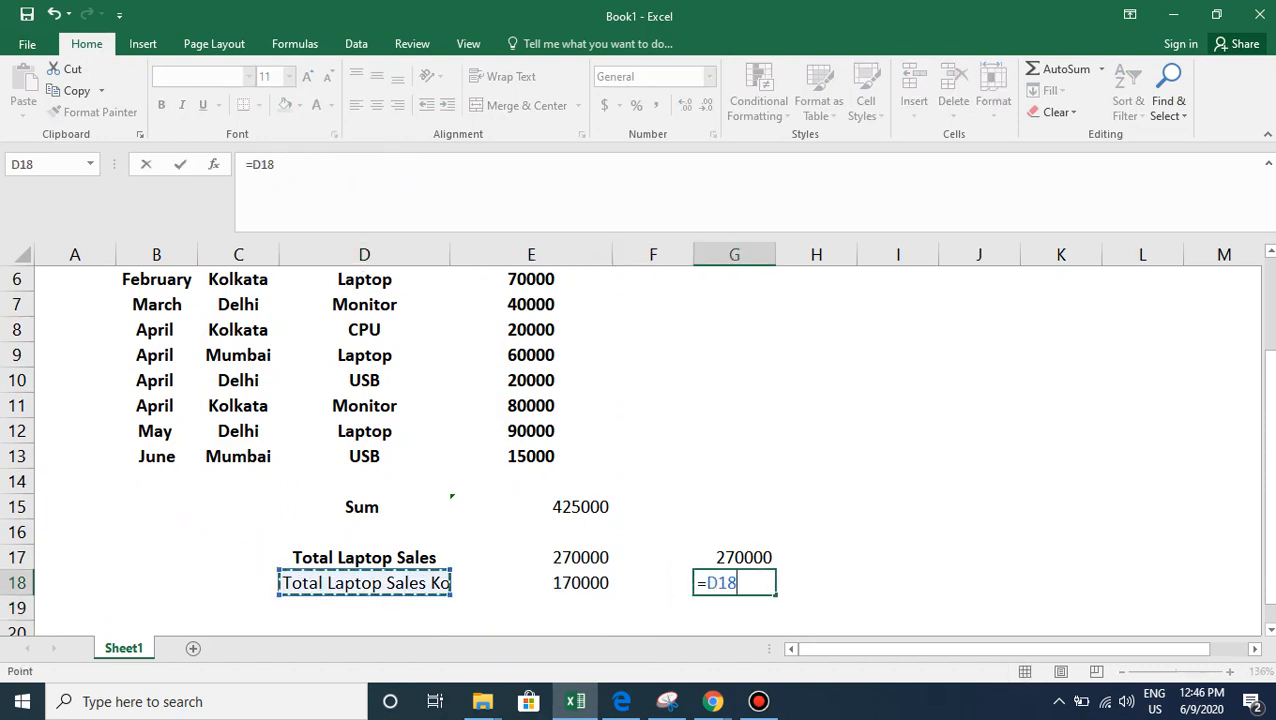
key("Up")
key("Up")
key("Up")
key("Up")
key("Up")
key("Up")
key("Right")
key("Up")
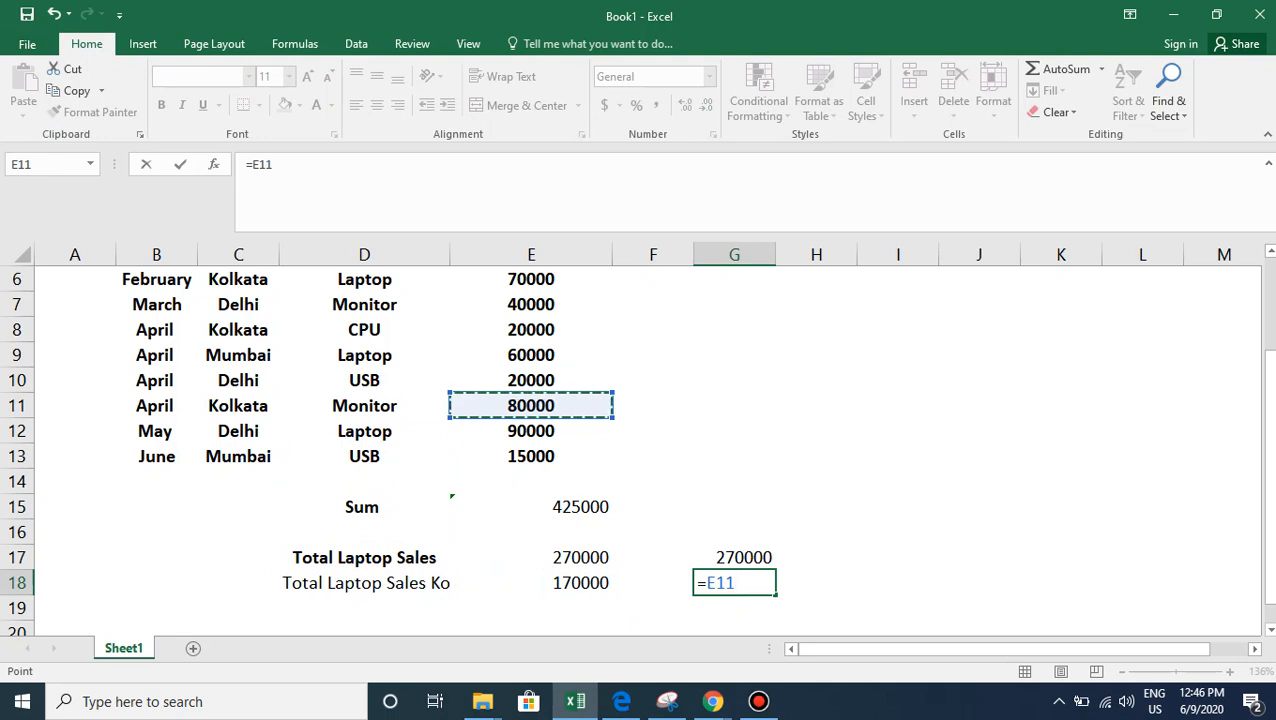
Add the Kolkata CPU sale in E8 to the check formula in G18.
type("+")
key("Up")
key("Up")
key("Up")
key("Up")
key("Up")
key("Up")
key("Up")
key("Up")
key("Up")
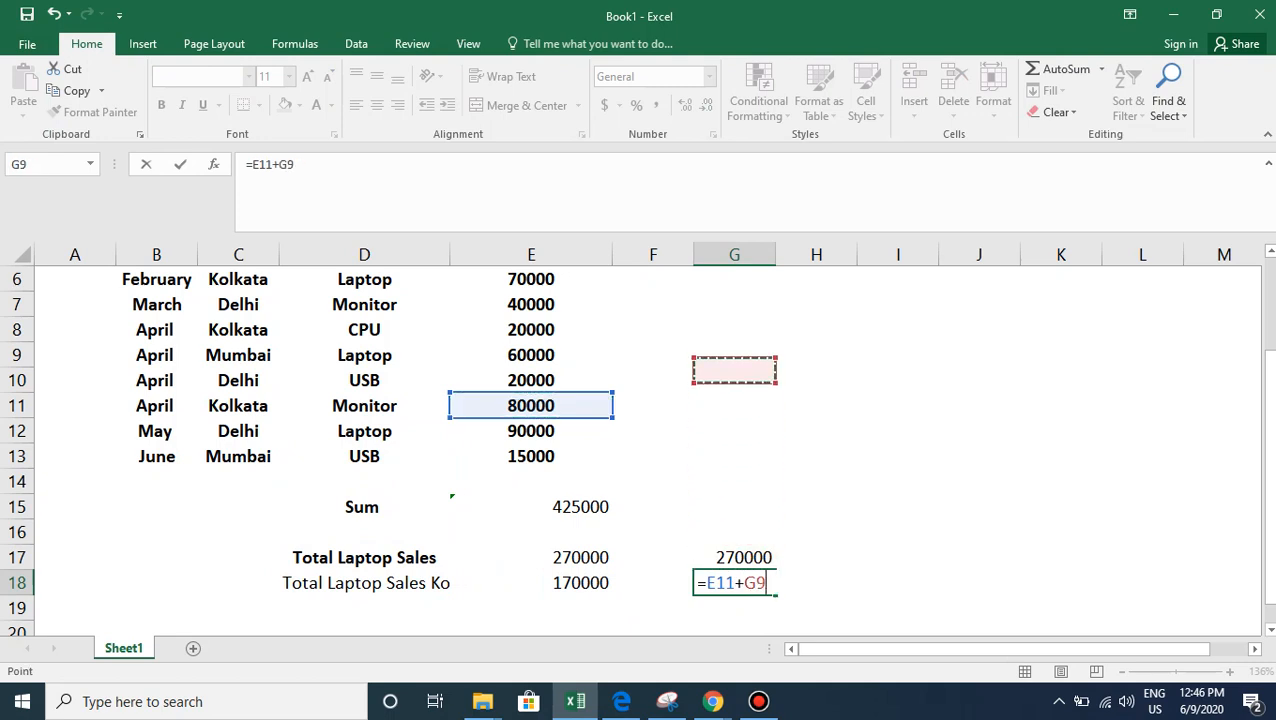
key("Left")
key("Left")
key("Up")
Add the Kolkata laptop sale in E6 to finish the check formula =E11+E8+E6 in G18.
type("+")
key("Up")
key("Up")
key("Up")
key("Up")
key("Up")
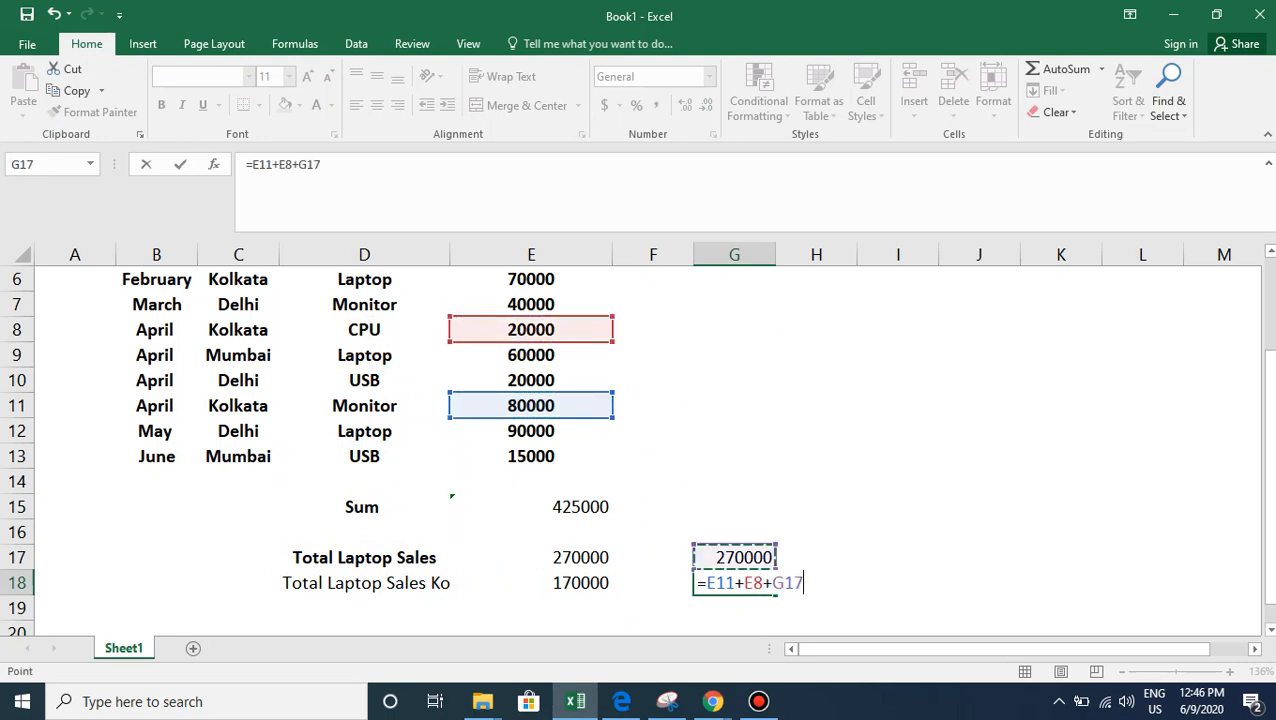
key("Up")
key("Up")
key("Up")
key("Up")
key("Up")
key("Up")
key("Up")
key("Up")
key("Up")
key("Up")
key("Up")
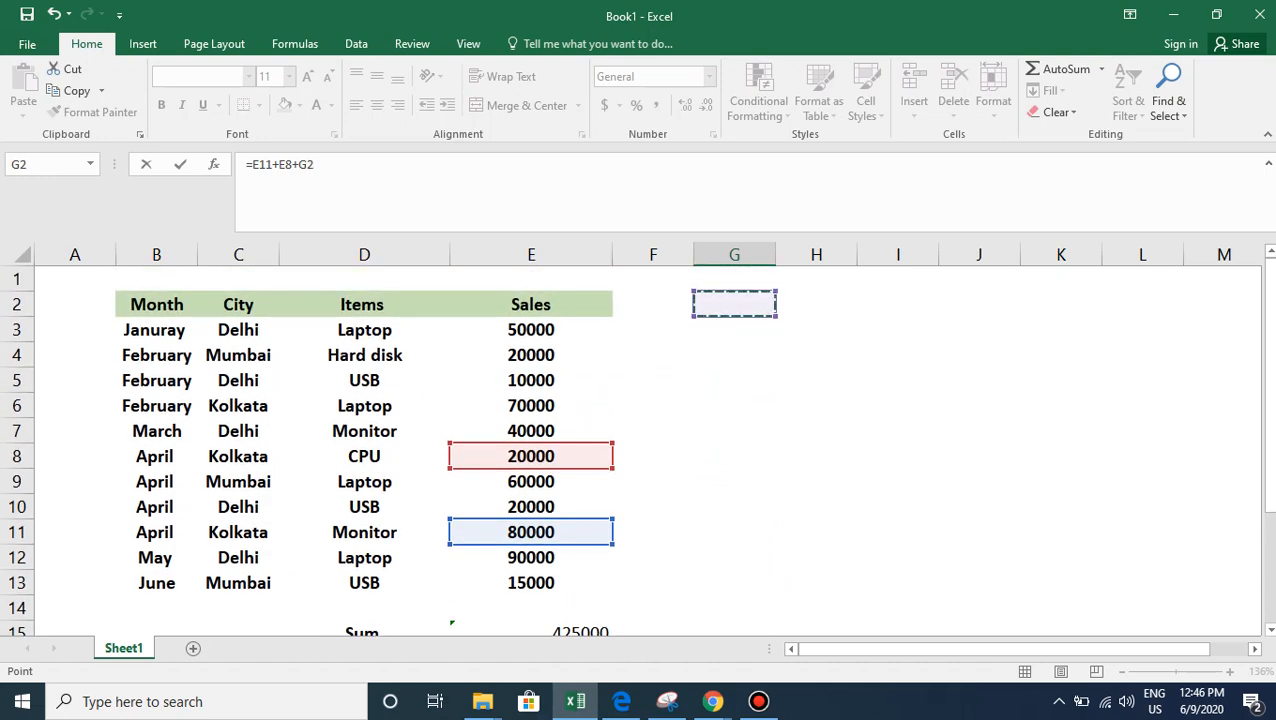
key("Down")
key("Down")
key("Down")
key("Left")
key("Left")
key("Left")
key("Down")
key("Right")
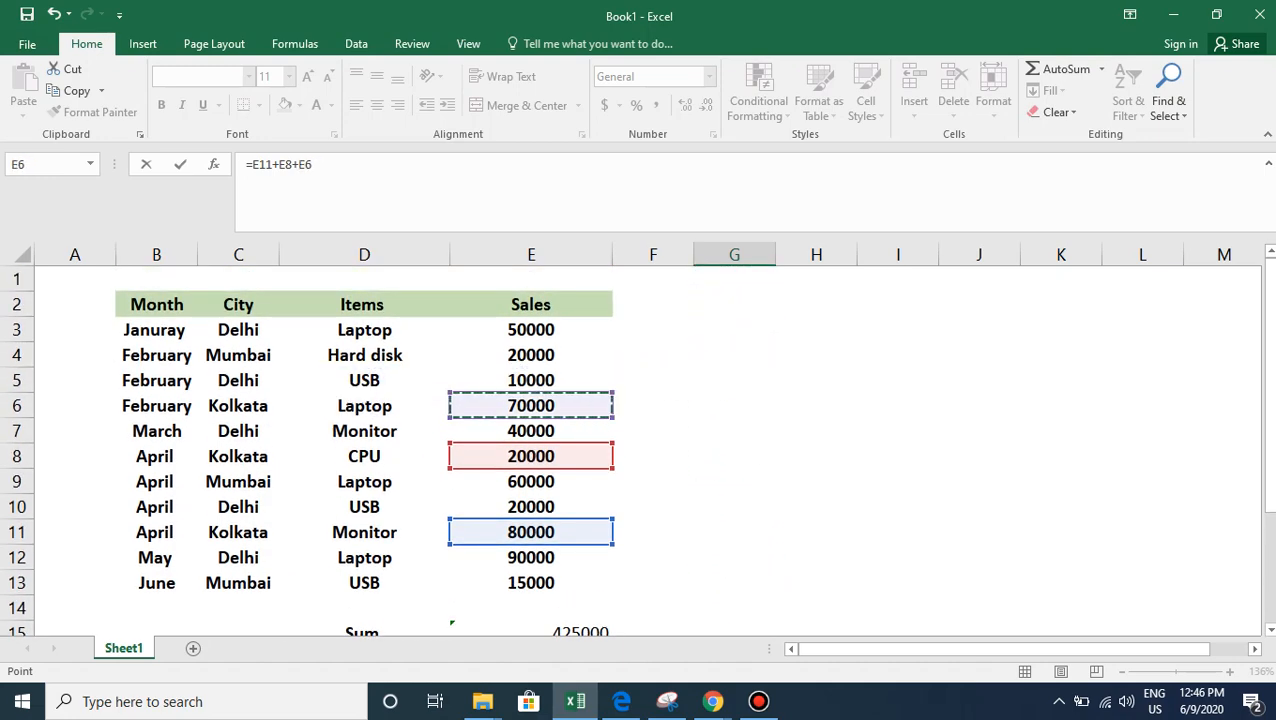
key("Return")
Enter the formula =G18=E18 in cell H18 to compare the manual total with the SUMIF total.
key("Up")
key("Left")
key("Right")
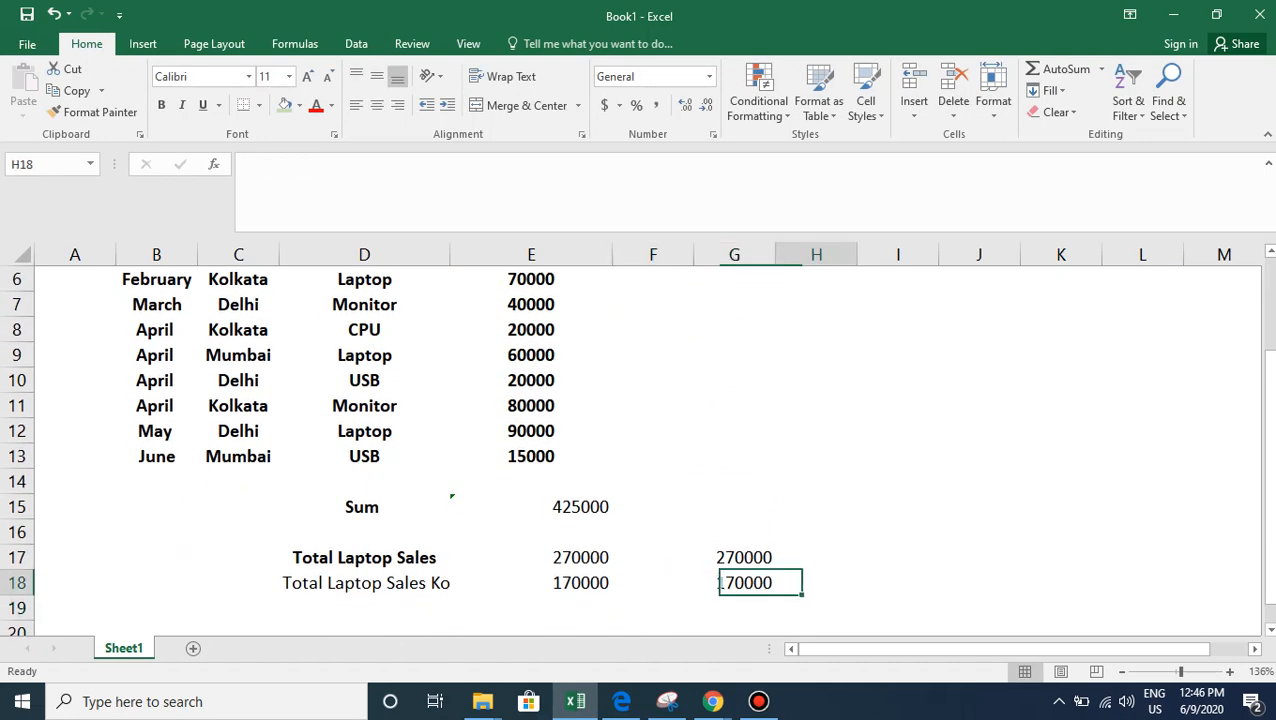
key("Right")
type("=")
key("Left")
type("=")
key("Left")
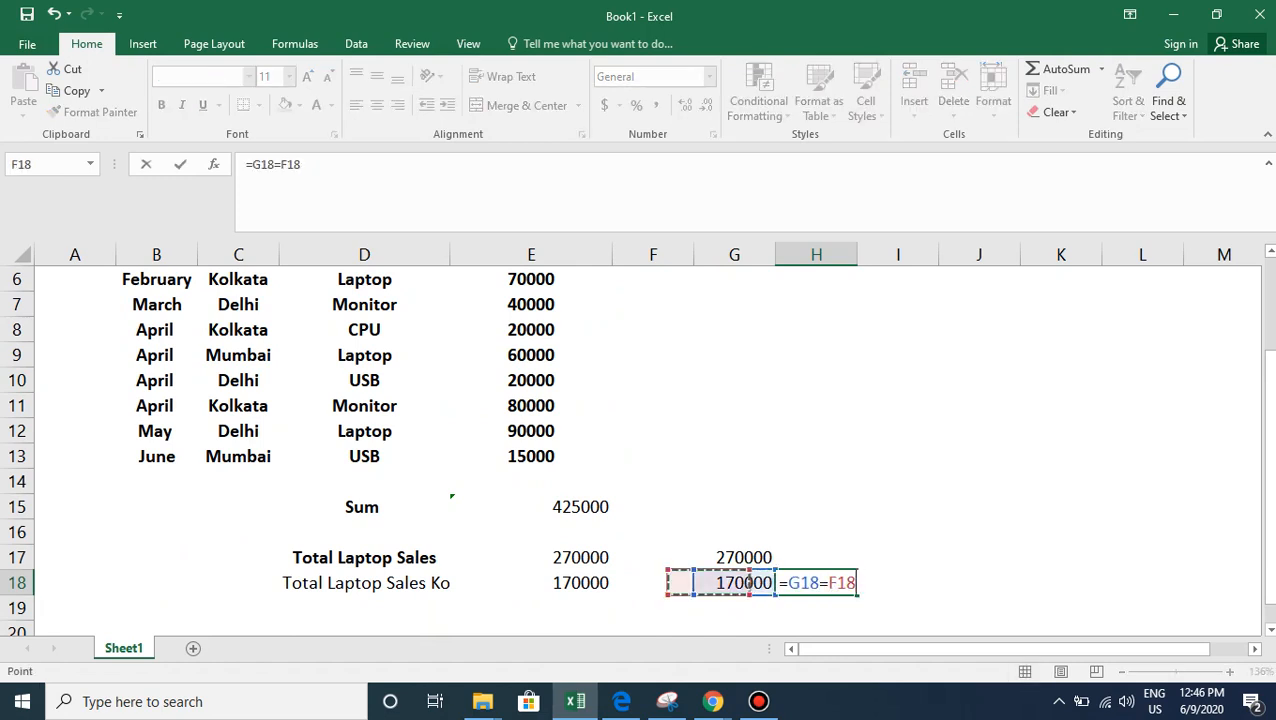
key("Left")
key("Return")
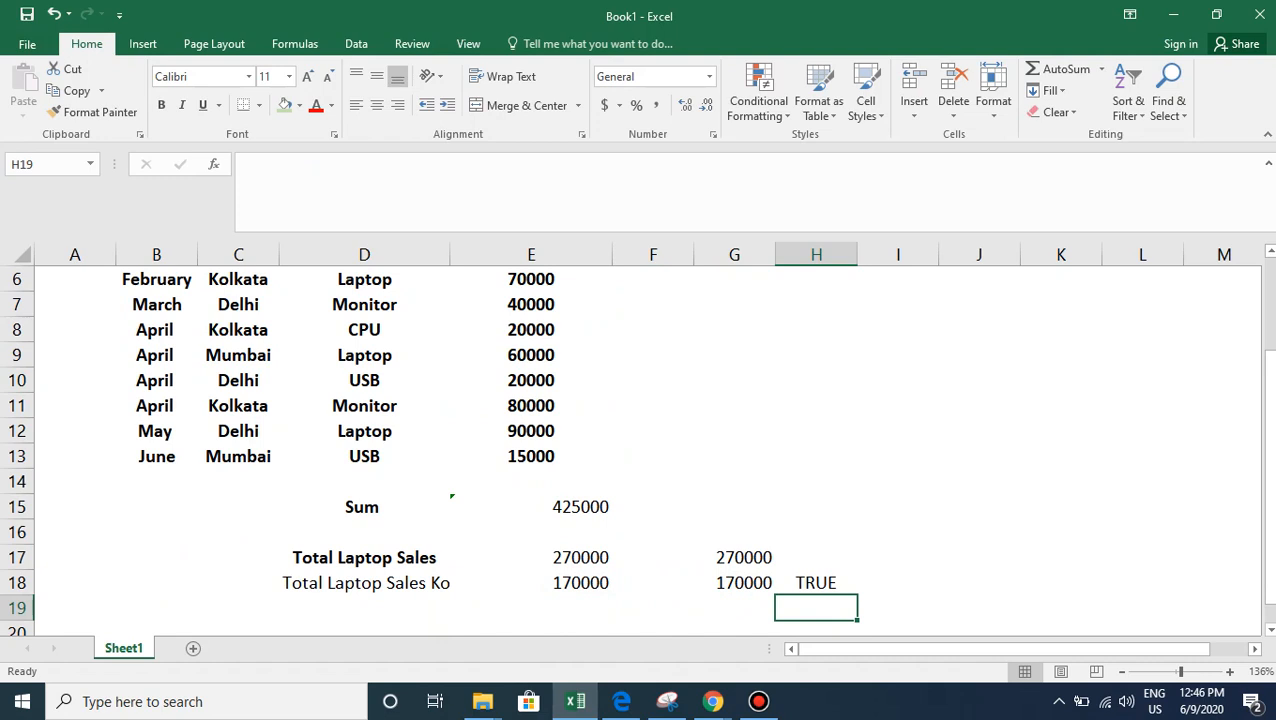
Merge and center the empty cells B17:C18 beside the two SUMIF total labels.
key("Left")
key("Left")
key("Left")
key("Left")
key("Left")
key("Left")
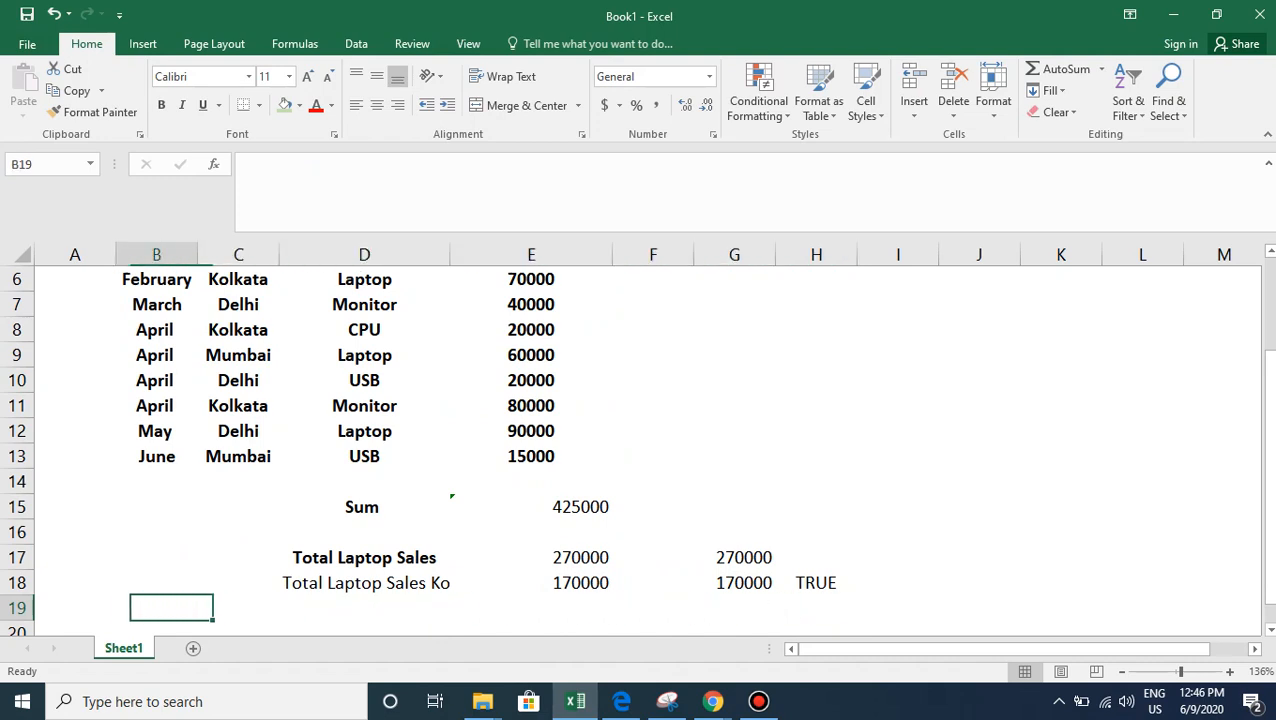
key("Up")
key("Up")
key("Right")
key("Left")
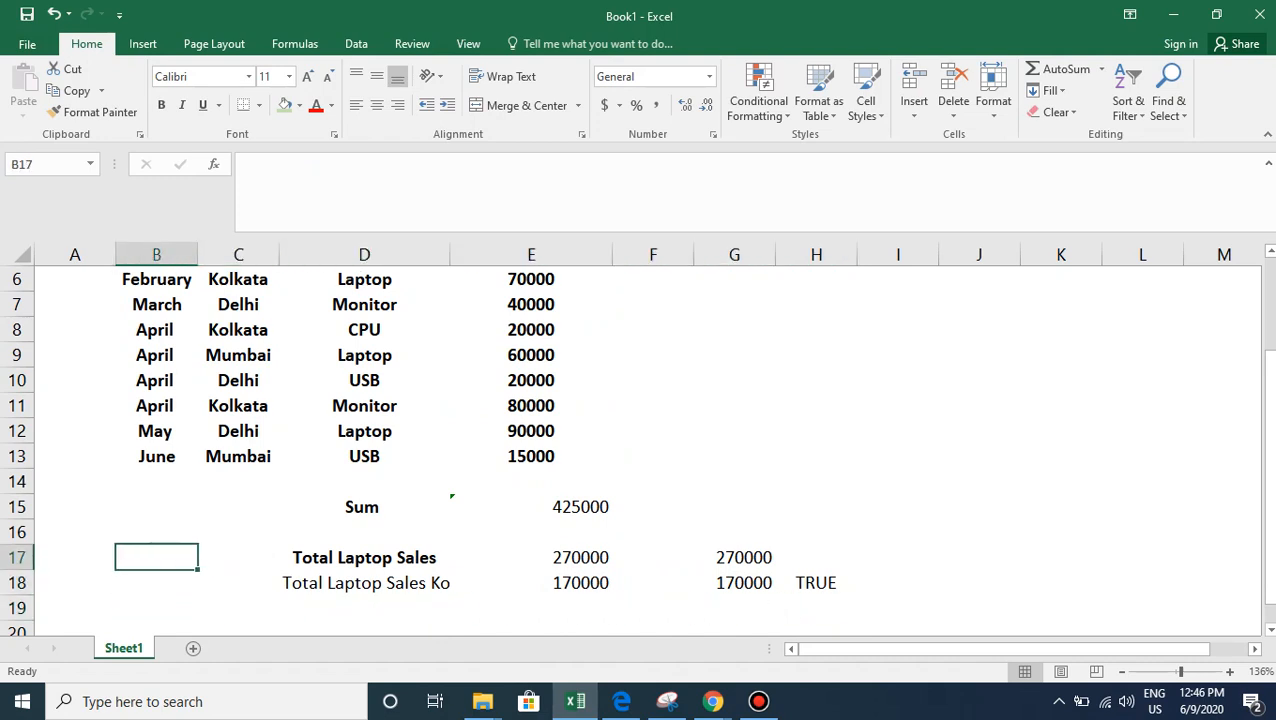
key("shift+Down")
key("shift+Right")
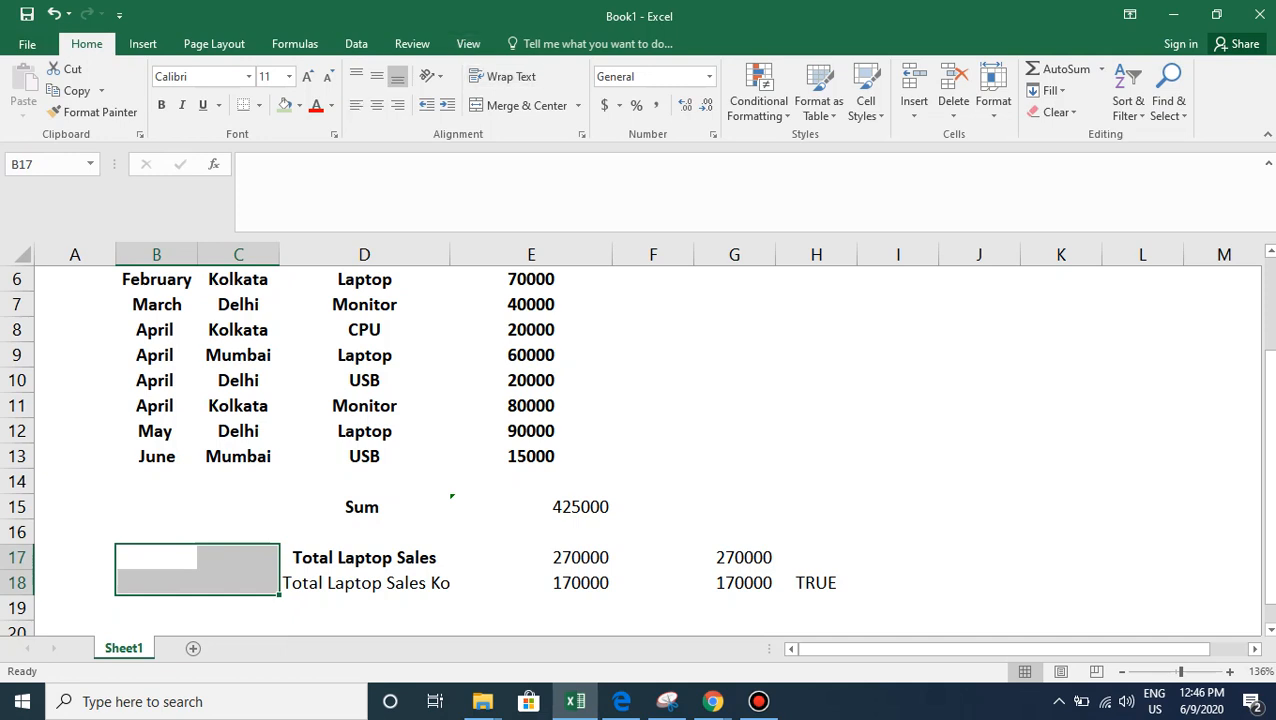
left_click(520, 105)
Enter the heading "Sumif" in the merged cell B17:C18 and format it bold with a light green fill.
key("Left")
key("Right")
type("S")
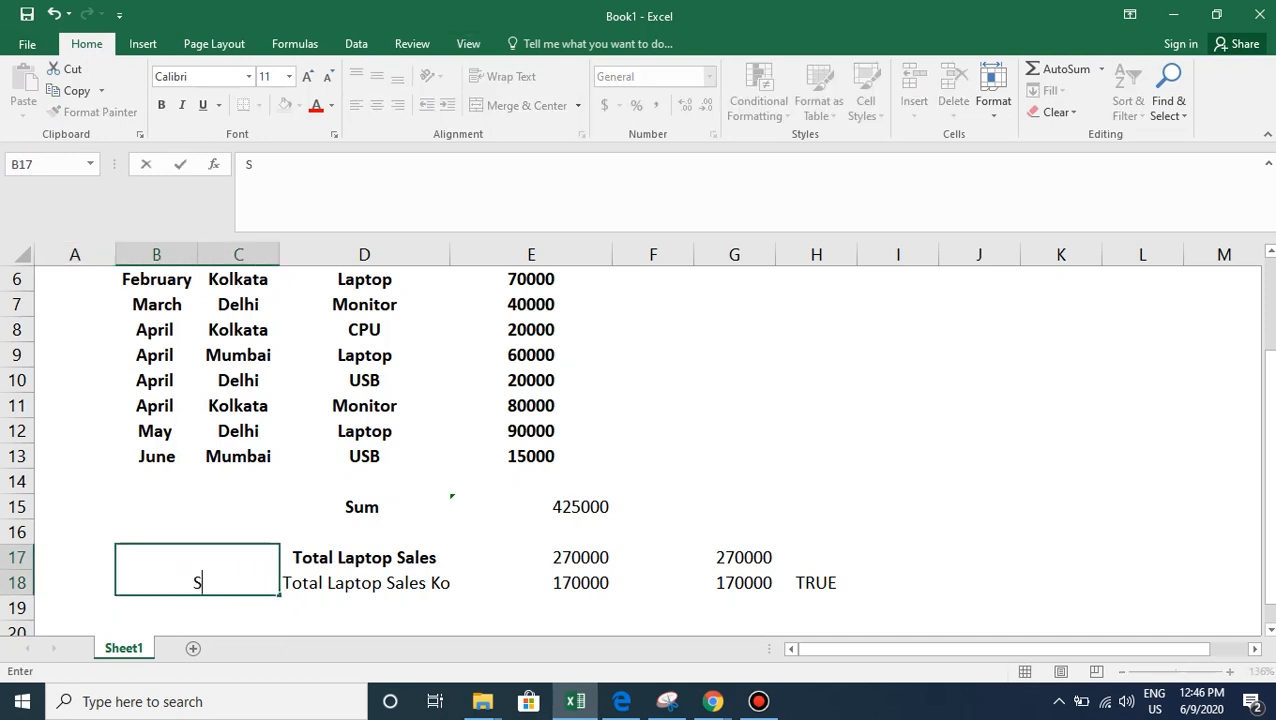
type("umif")
key("Return")
key("Up")
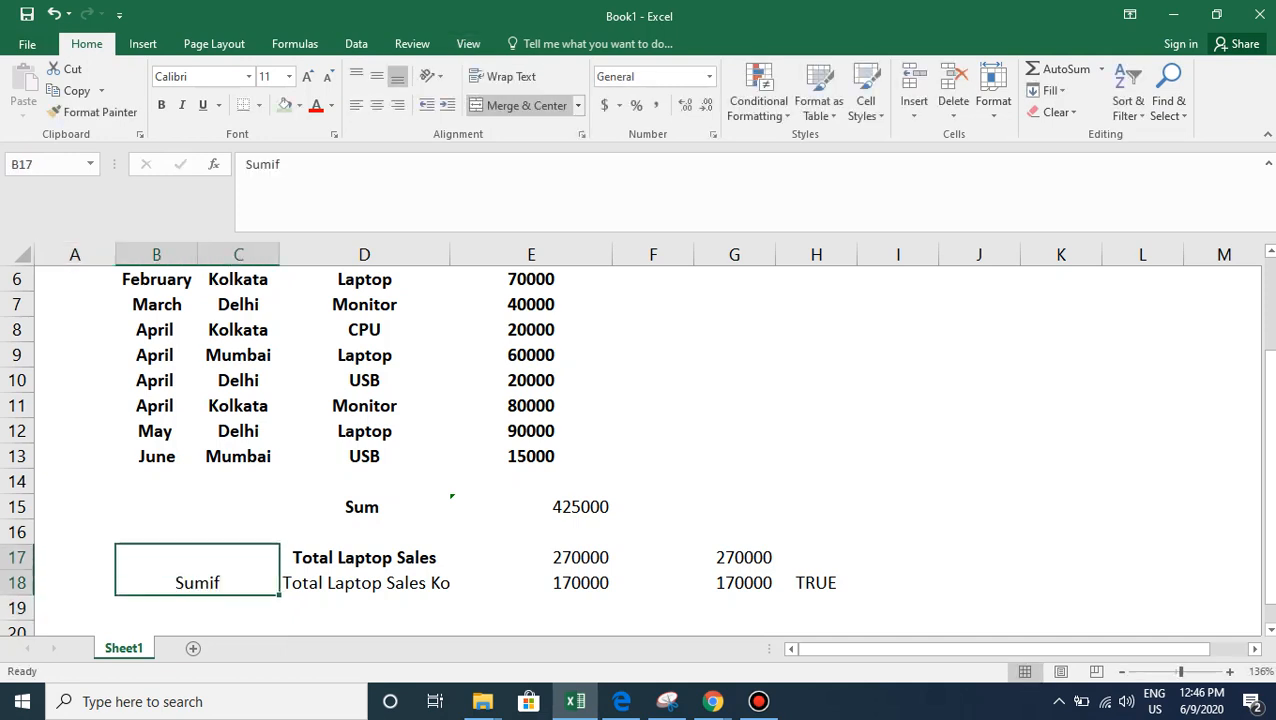
key("ctrl+b")
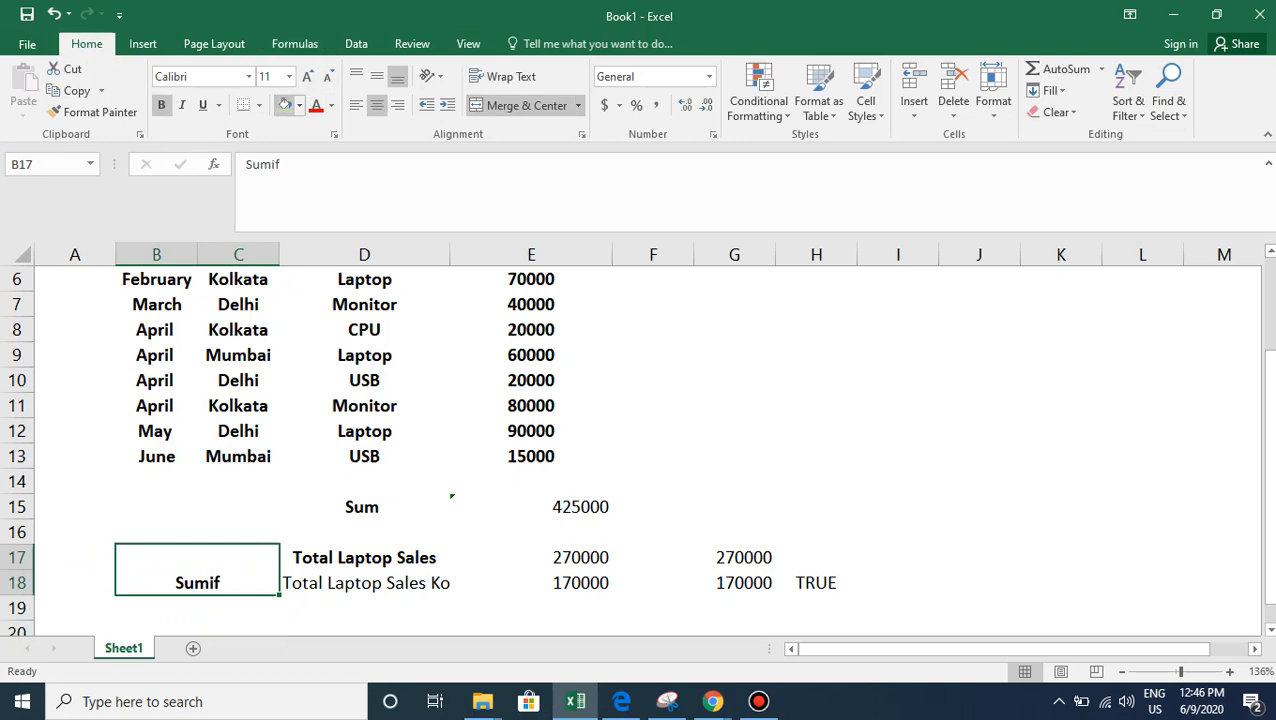
left_click(285, 105)
Enter the heading "sumifs" in cell B22.
key("Down")
key("Down")
key("Down")
key("Down")
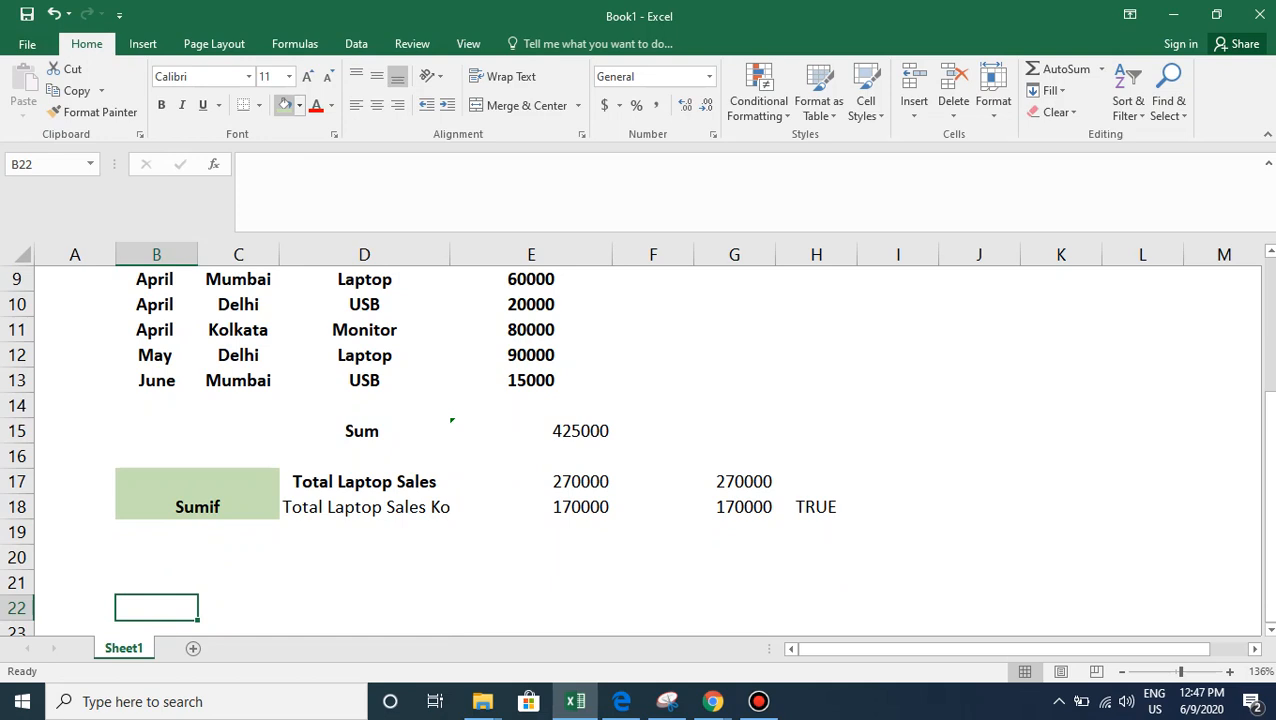
type("sum")
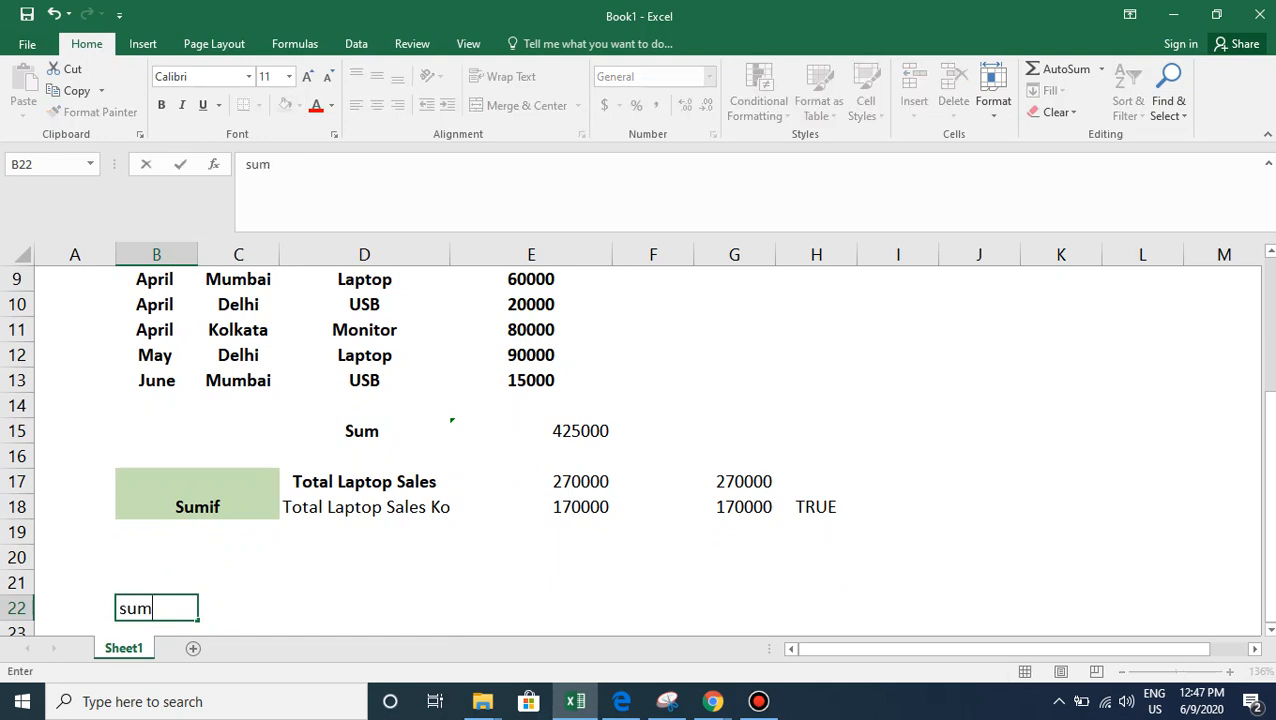
type("ifs")
key("Left")
scroll(636, 450, "down", 1)
left_click(156, 582)
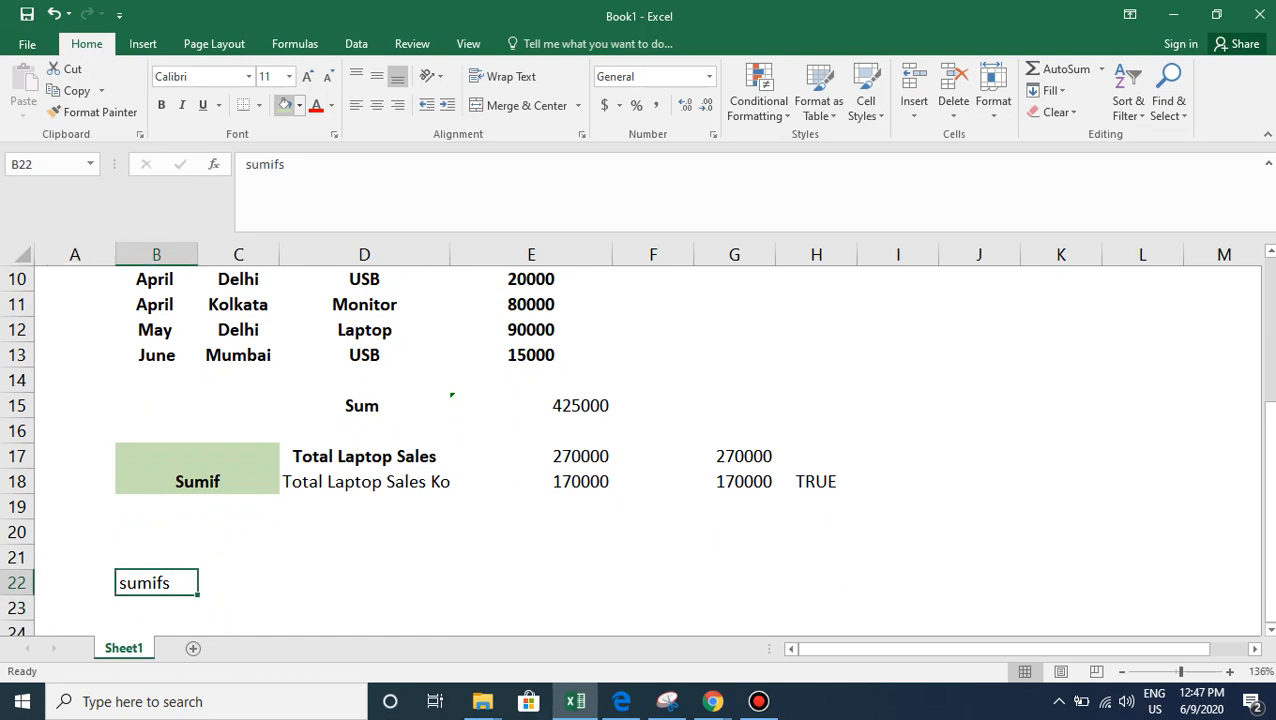
Copy the formatting of the merged "Sumif" cell onto the "sumifs" heading in B22 with Format Painter.
key("Up")
key("Up")
key("Up")
key("Up")
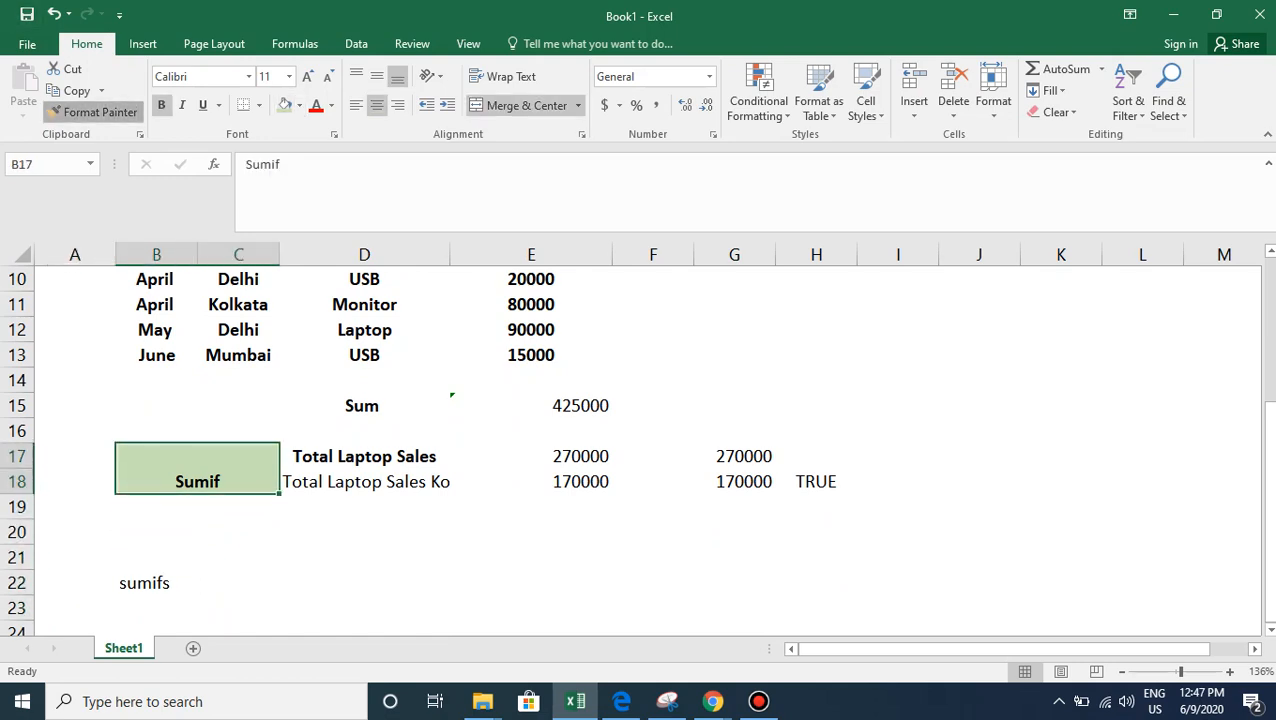
left_click(93, 112)
left_click(156, 582)
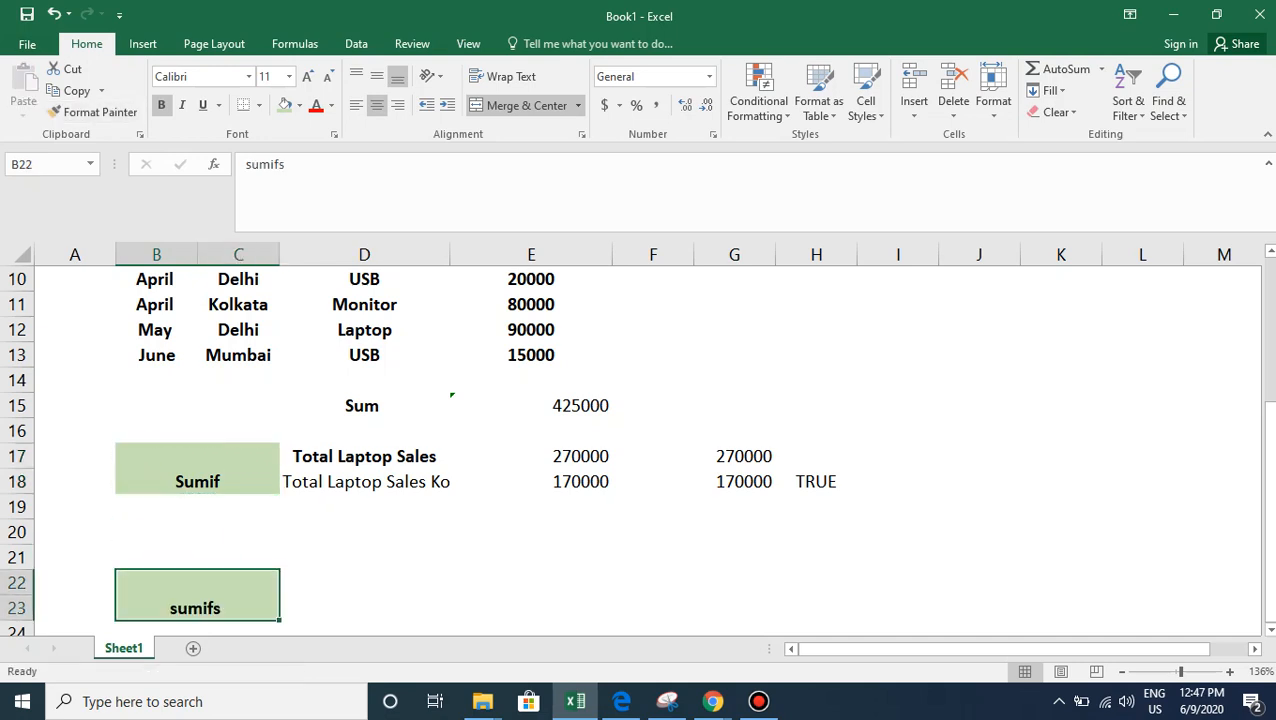
Enter the label "Total Laptop sales in Delhi" in cell D22 beside the "sumifs" heading.
key("Up")
key("Right")
key("Right")
key("Down")
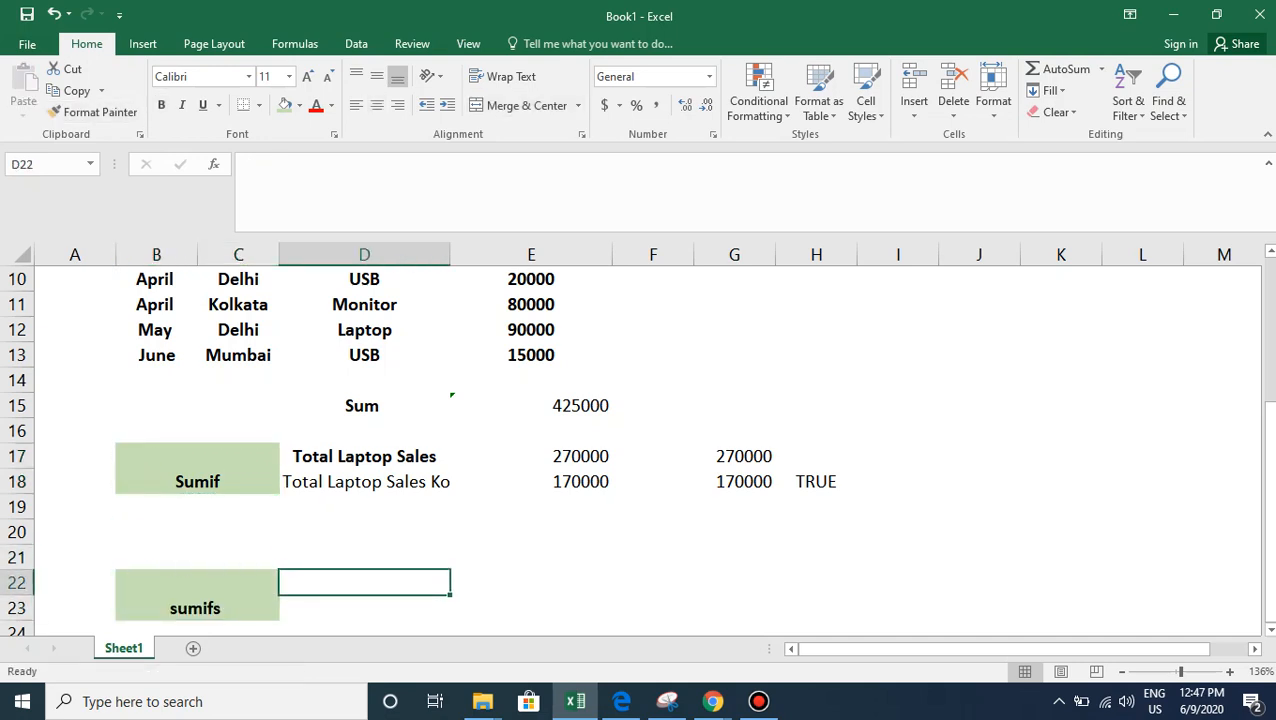
type("Total ")
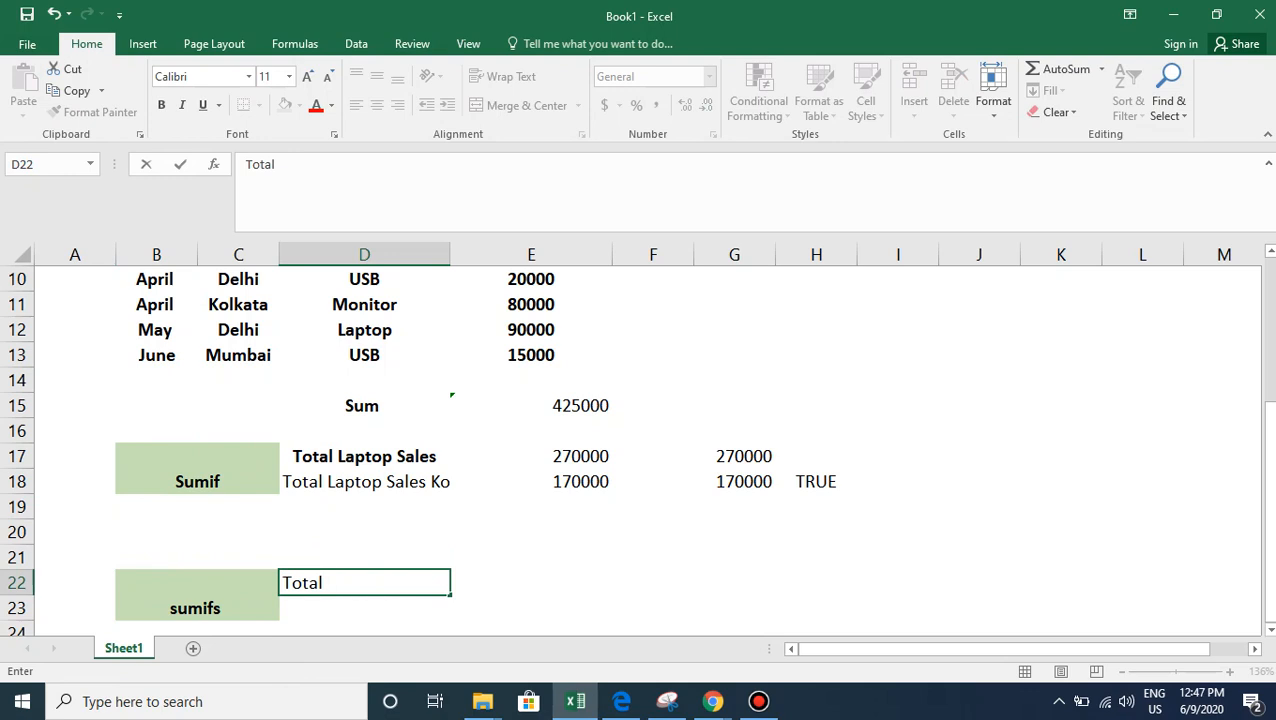
type("Laptop ")
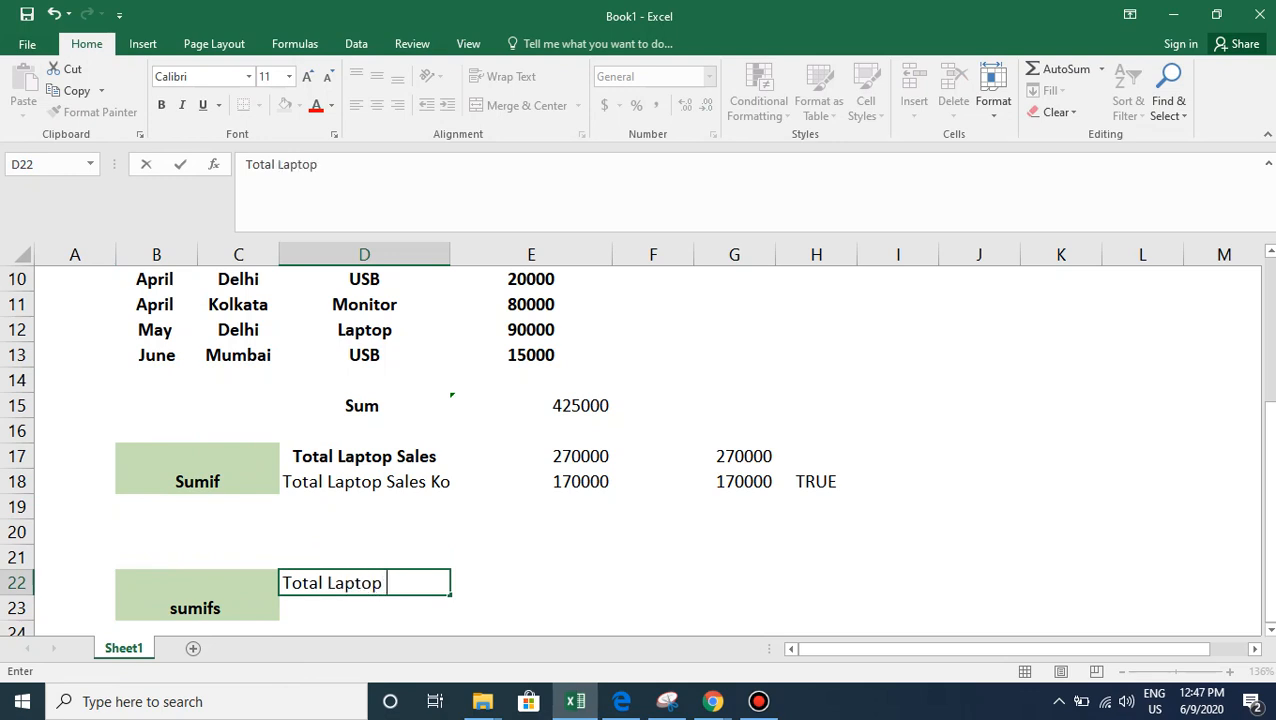
type("sales in")
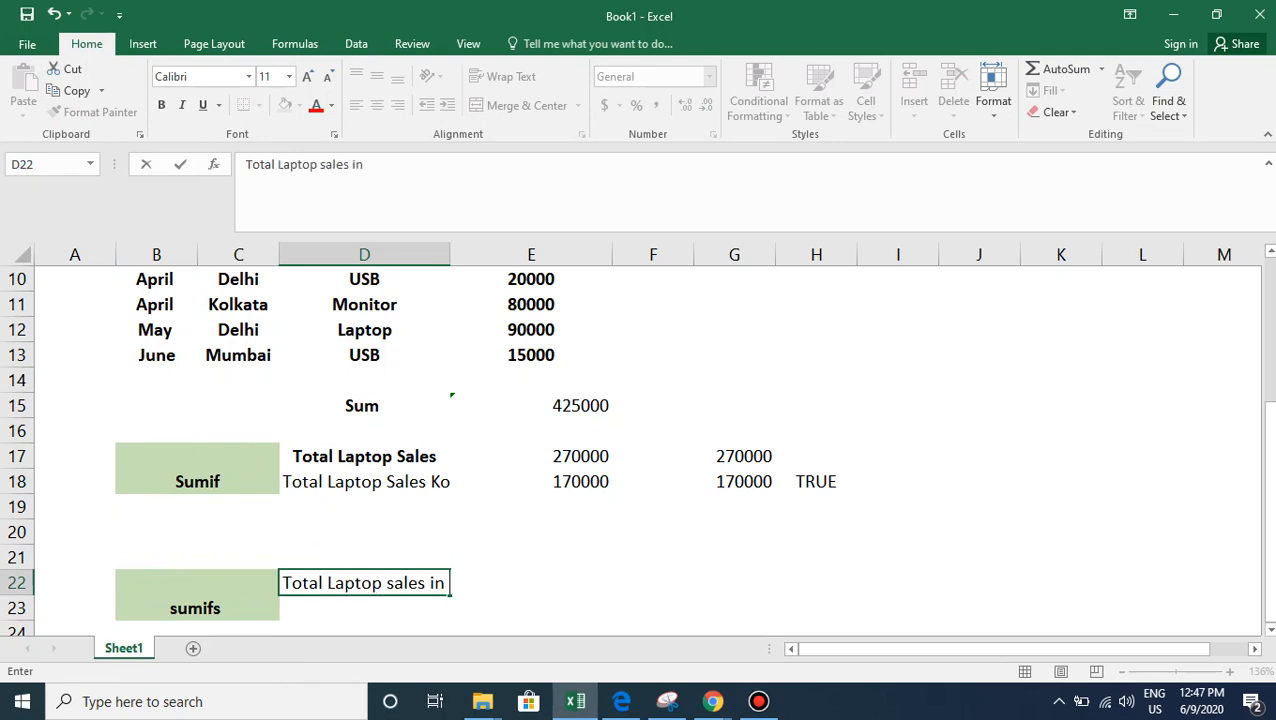
type(" Delhi")
key("Return")
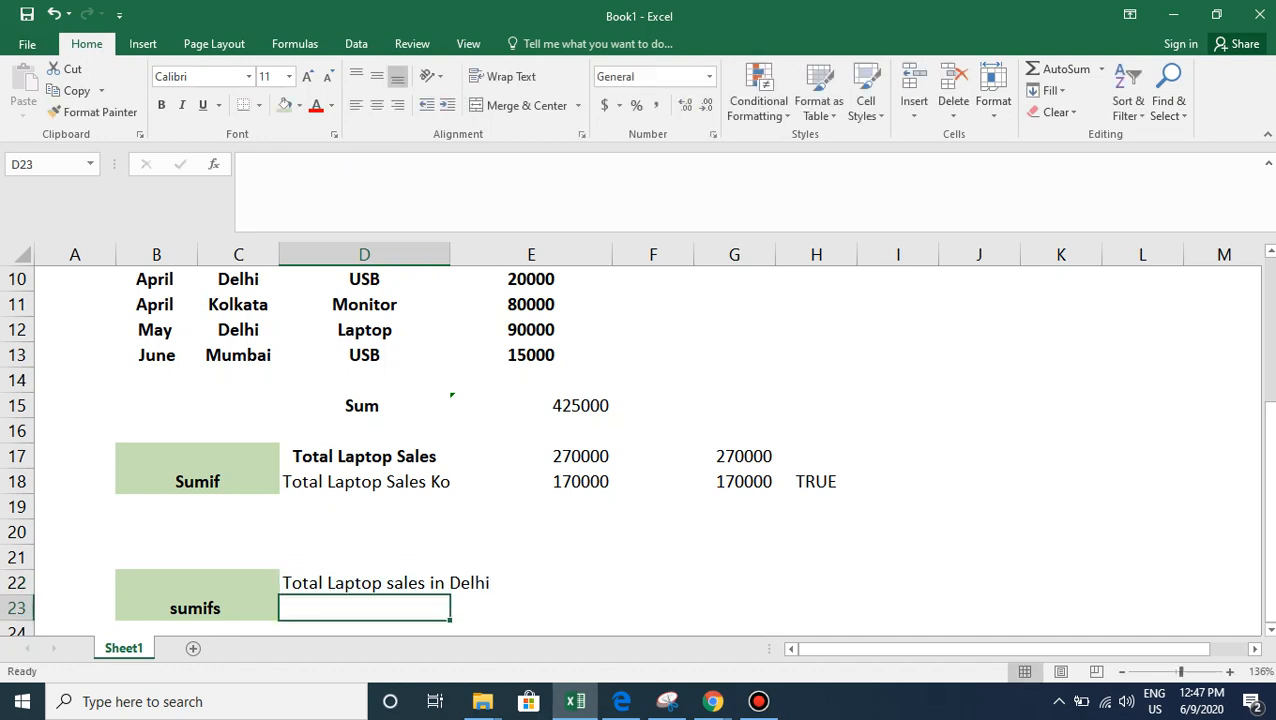
Start a SUMIFS formula in E22 beside the Delhi laptop sales label, with E3:E13 as the sum range.
left_click(364, 582)
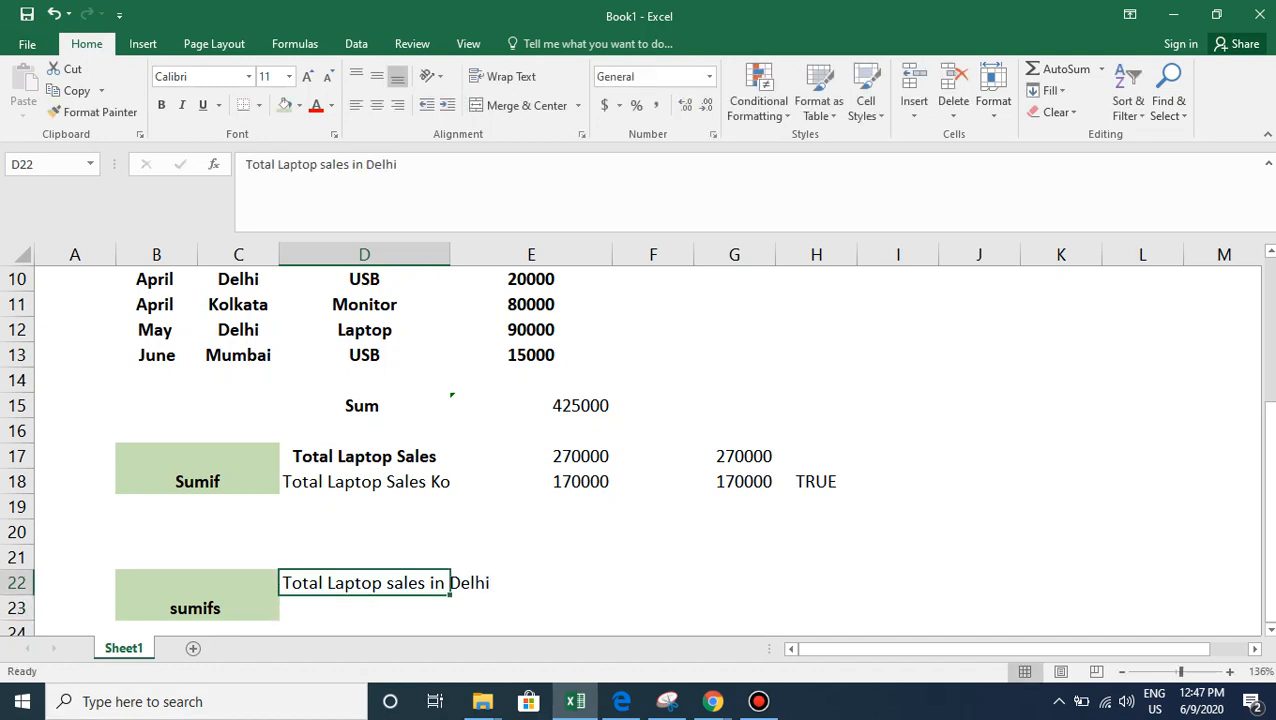
key("Right")
key("Right")
left_click(531, 582)
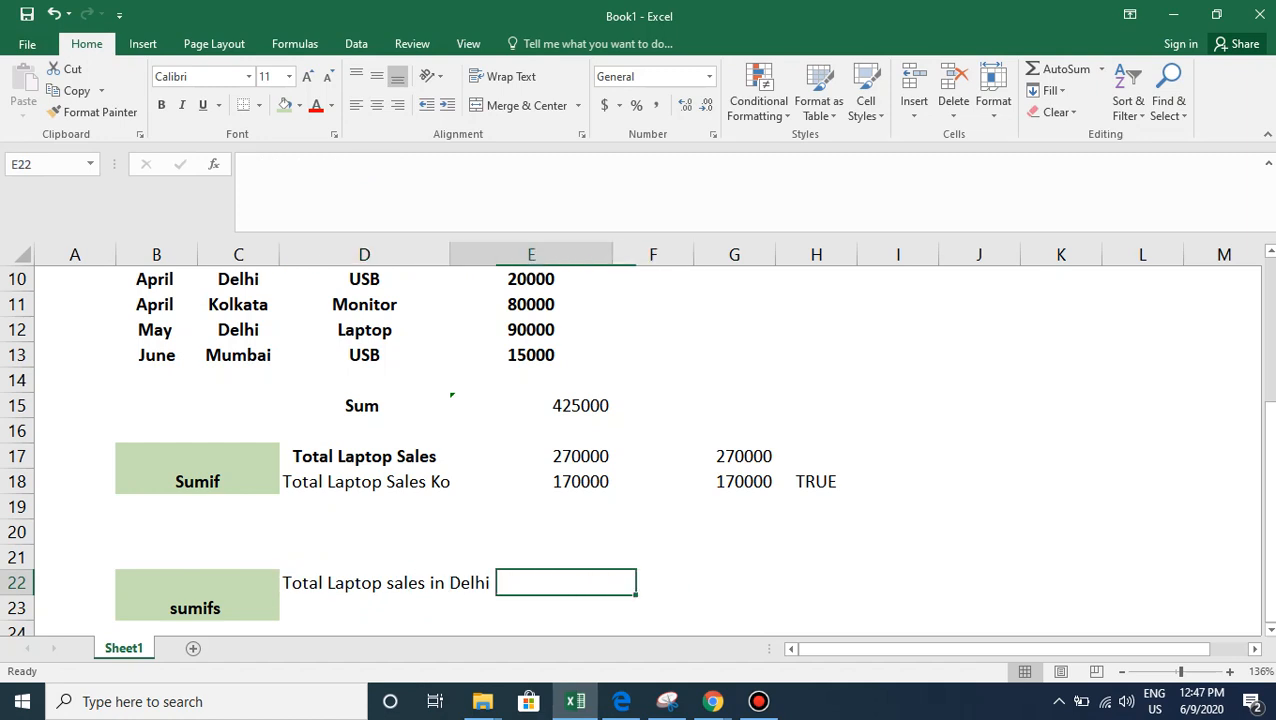
key("BackSpace")
type("=")
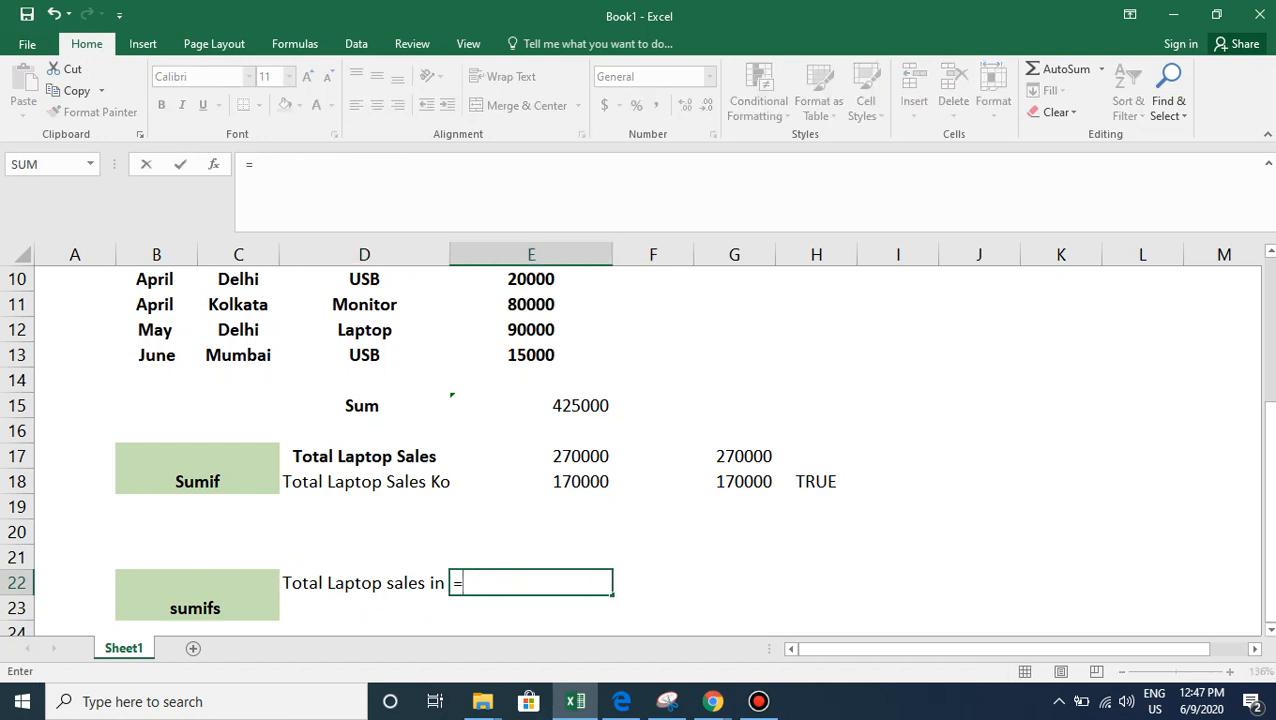
type("s")
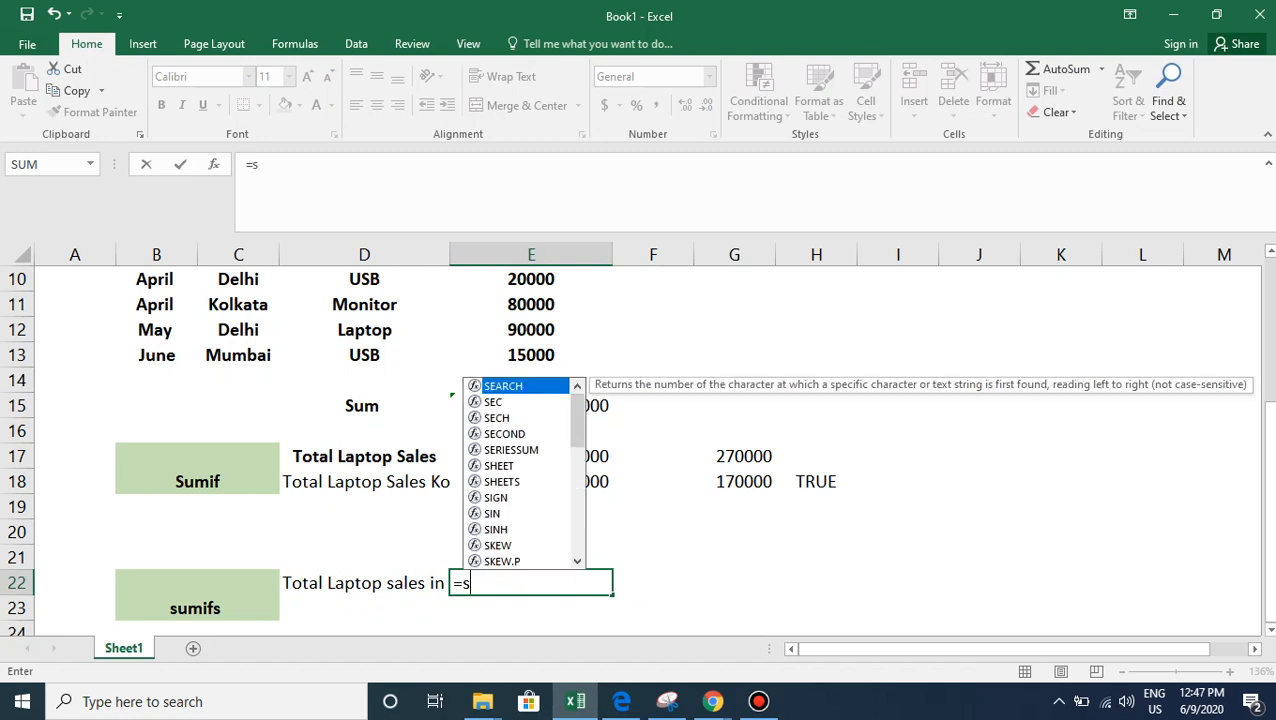
type("umifs")
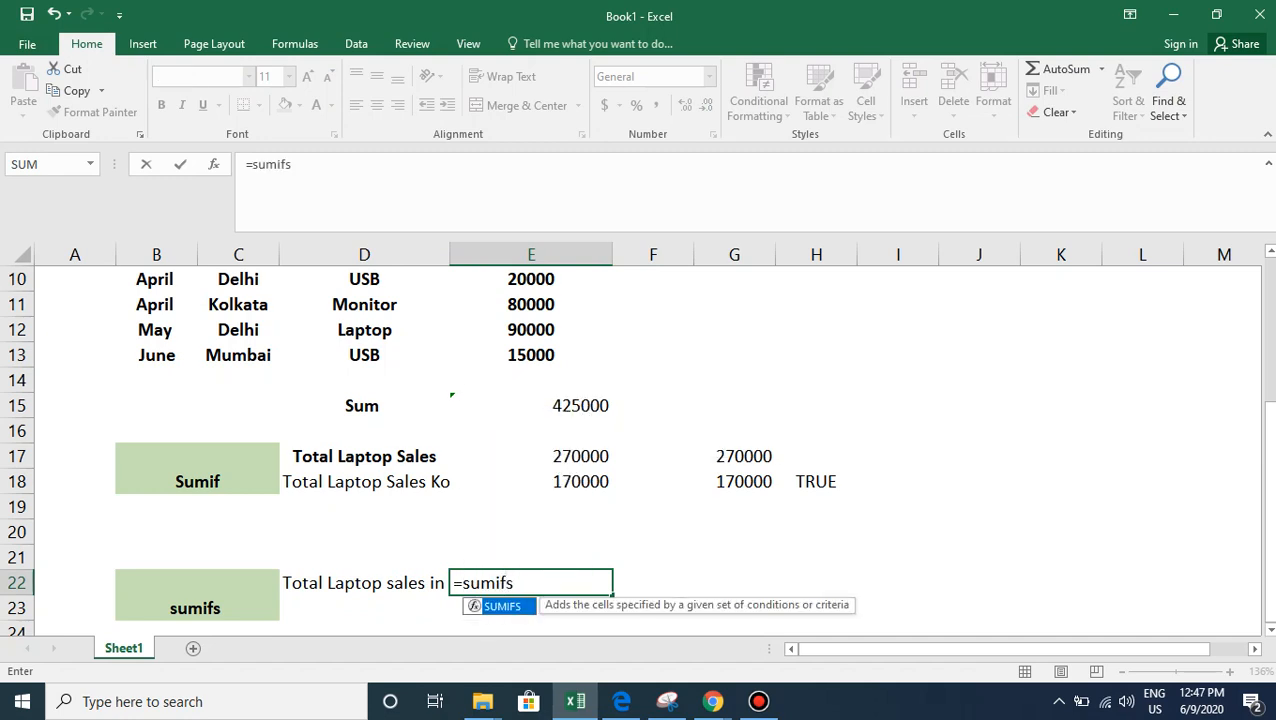
key("Tab")
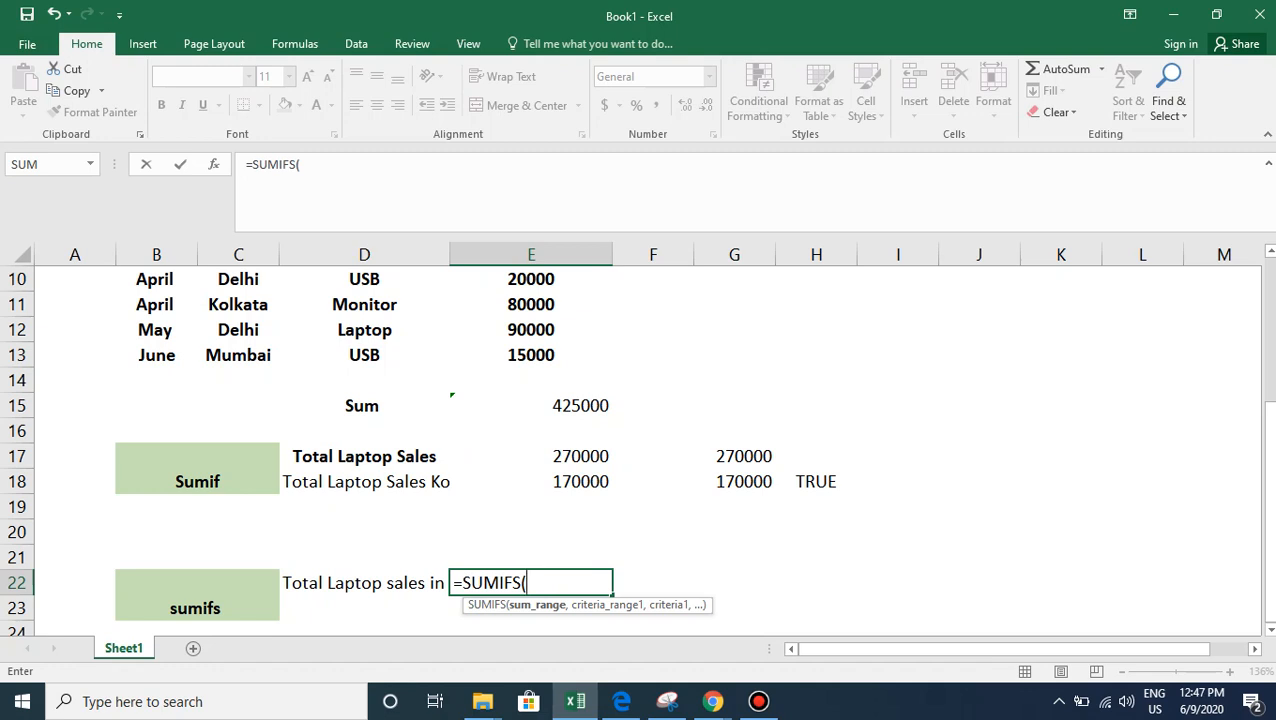
left_click(364, 380)
left_click(530, 380)
left_click(530, 355)
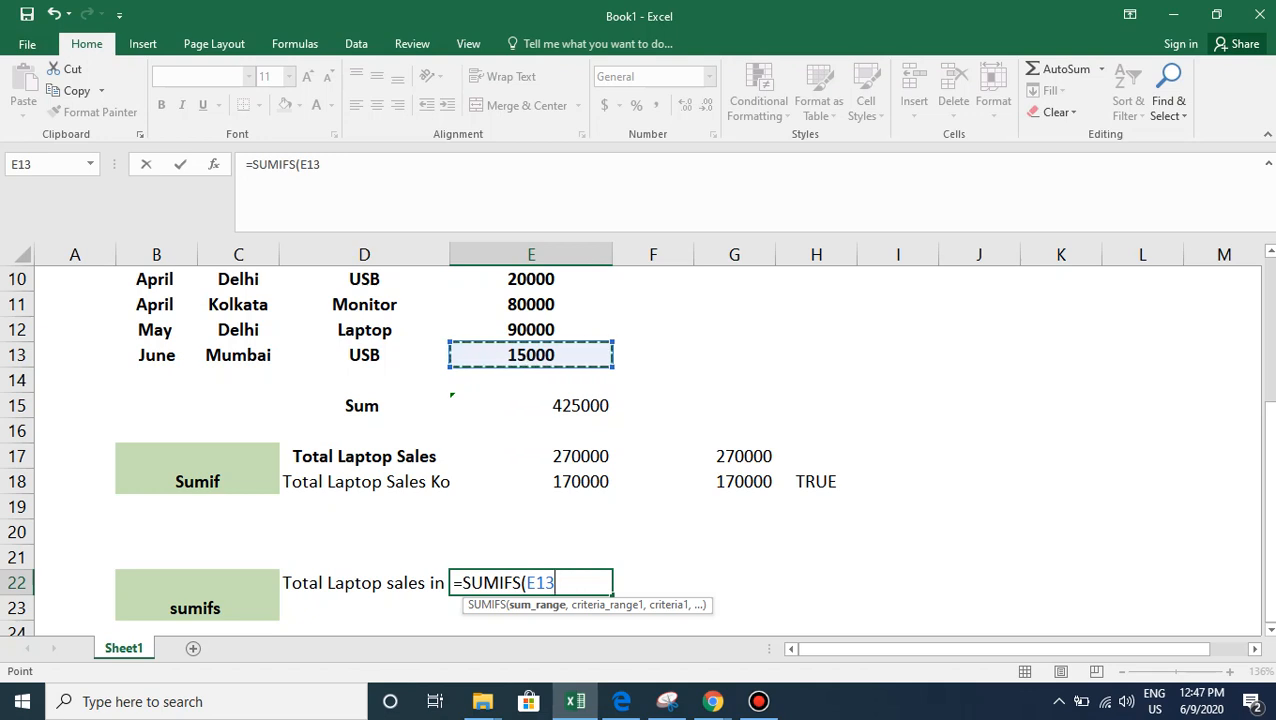
left_click_drag(530, 355, 530, 325)
type(",")
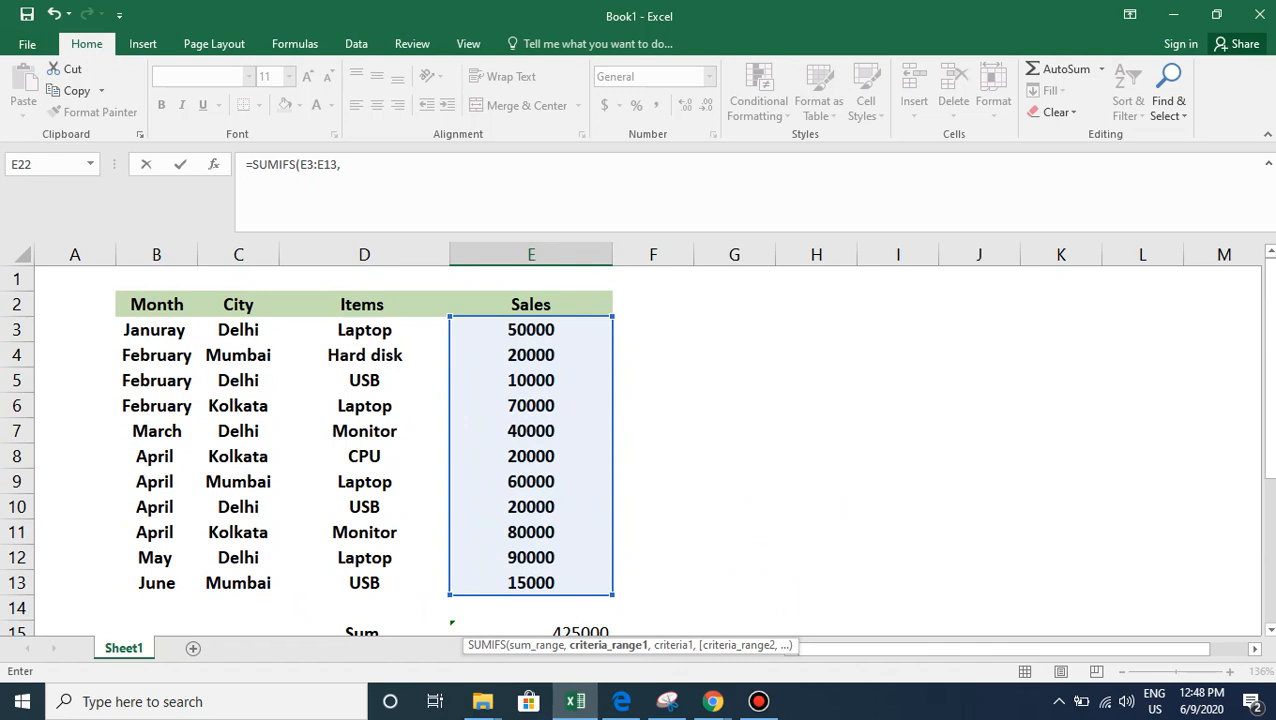
Add the city range C3:C13 with the criterion "Delhi" to the SUMIFS formula.
left_click_drag(238, 330, 280, 592)
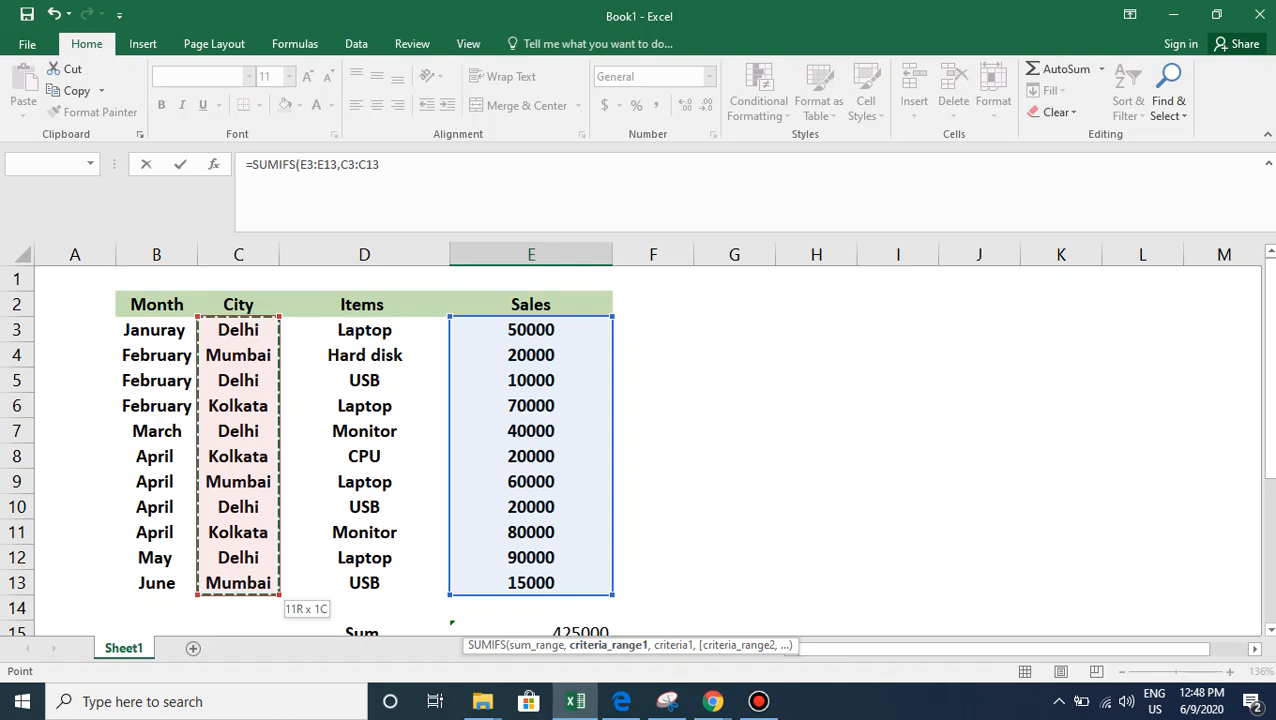
left_click(380, 164)
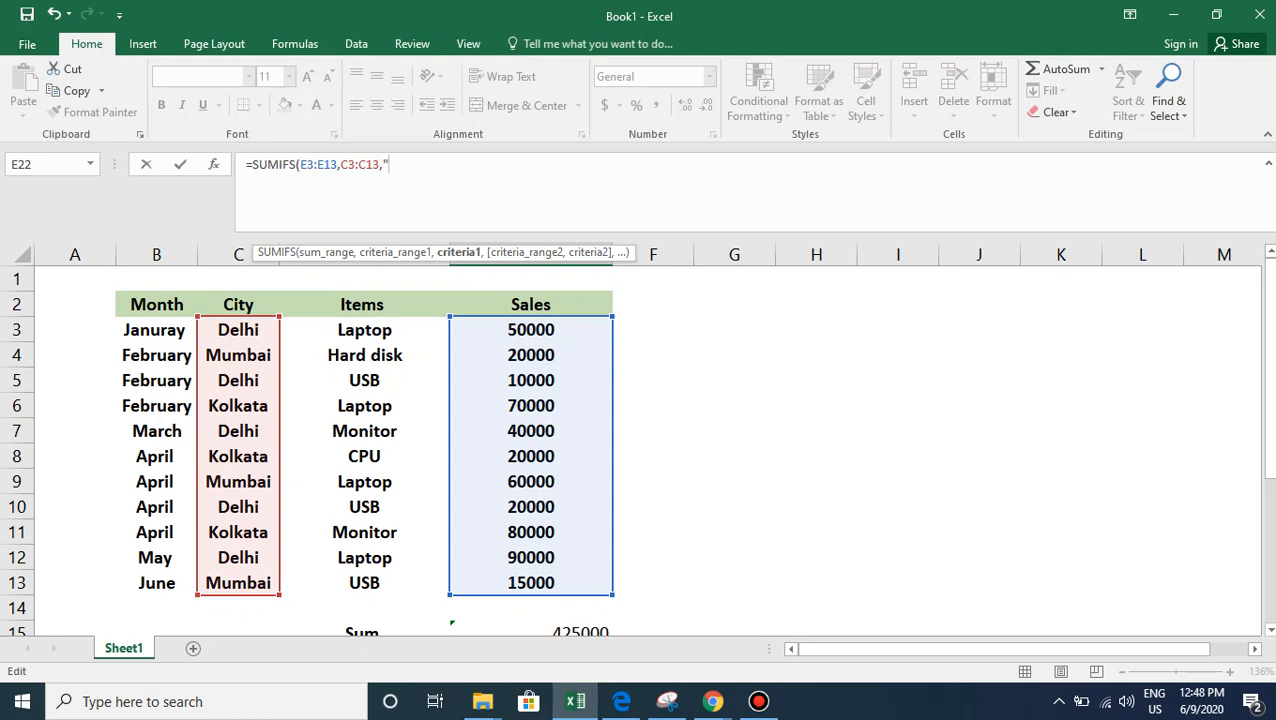
type("Delhi\",")
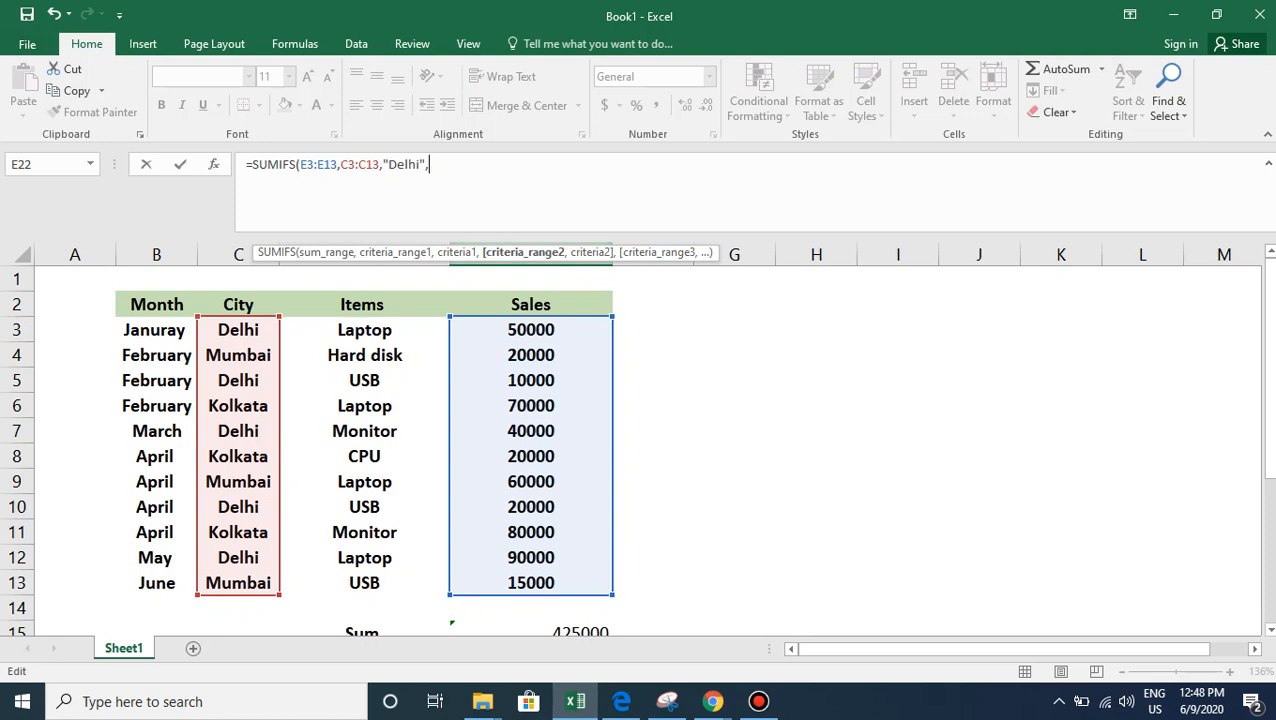
Add the items range D3:D13 with the criterion "Laptop" and complete the SUMIFS formula in E22.
left_click(364, 330)
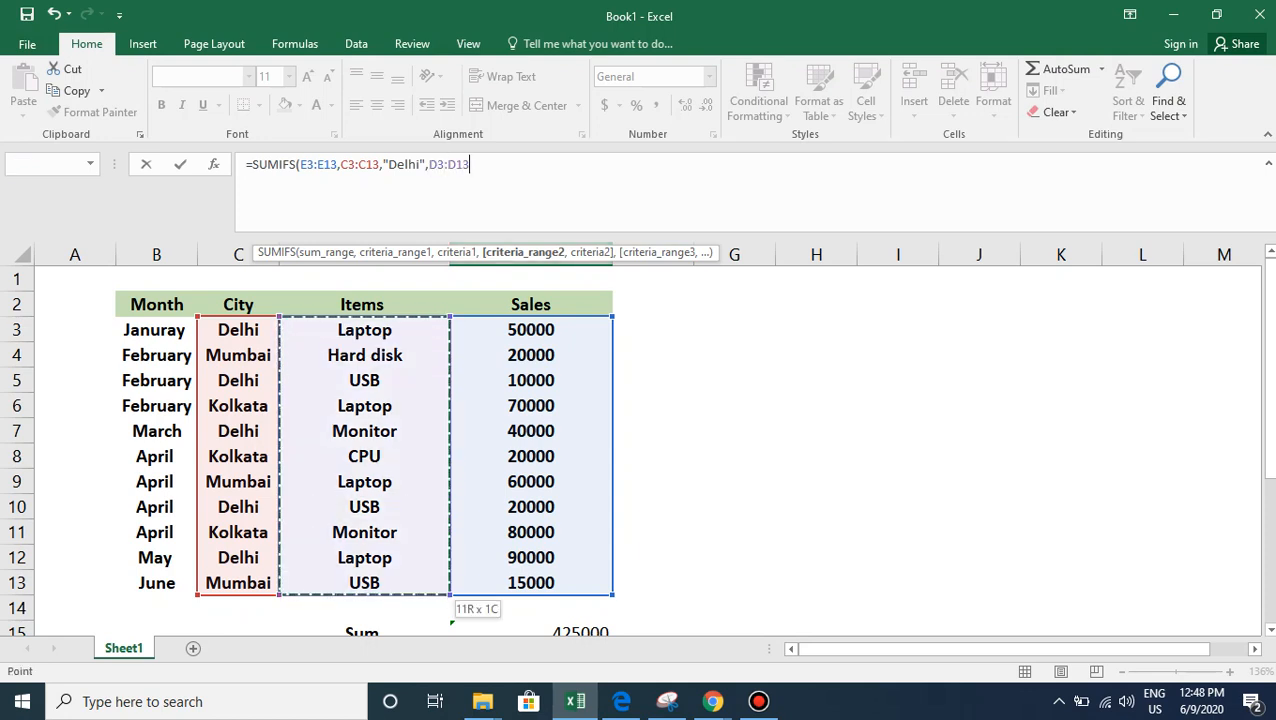
left_click_drag(364, 330, 364, 583)
type(",\"")
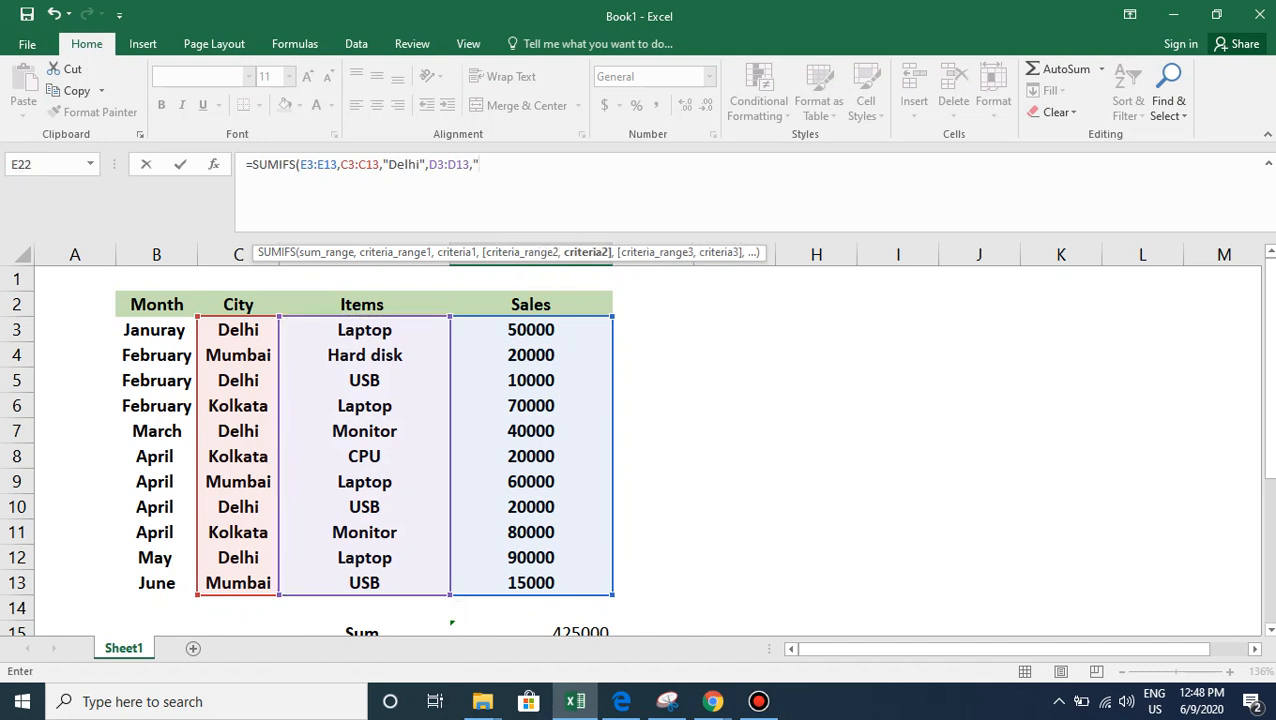
type("Laptop\")")
key("Return")
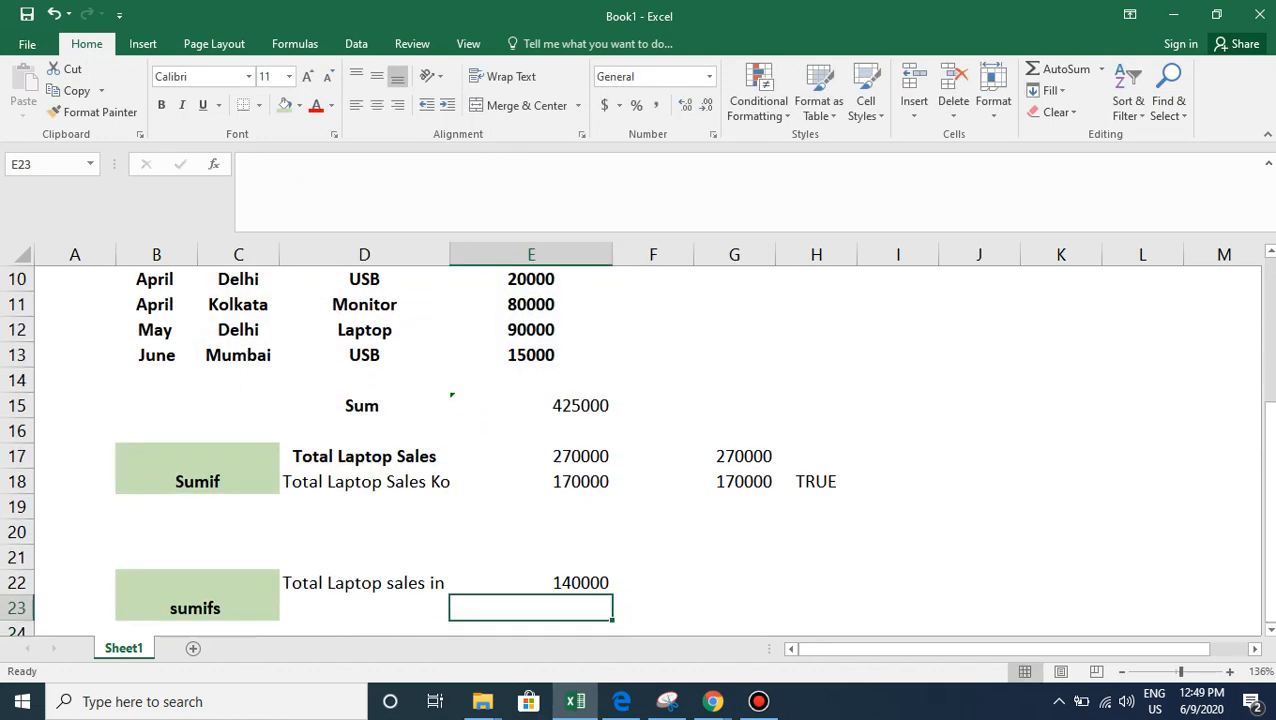
key("Up")
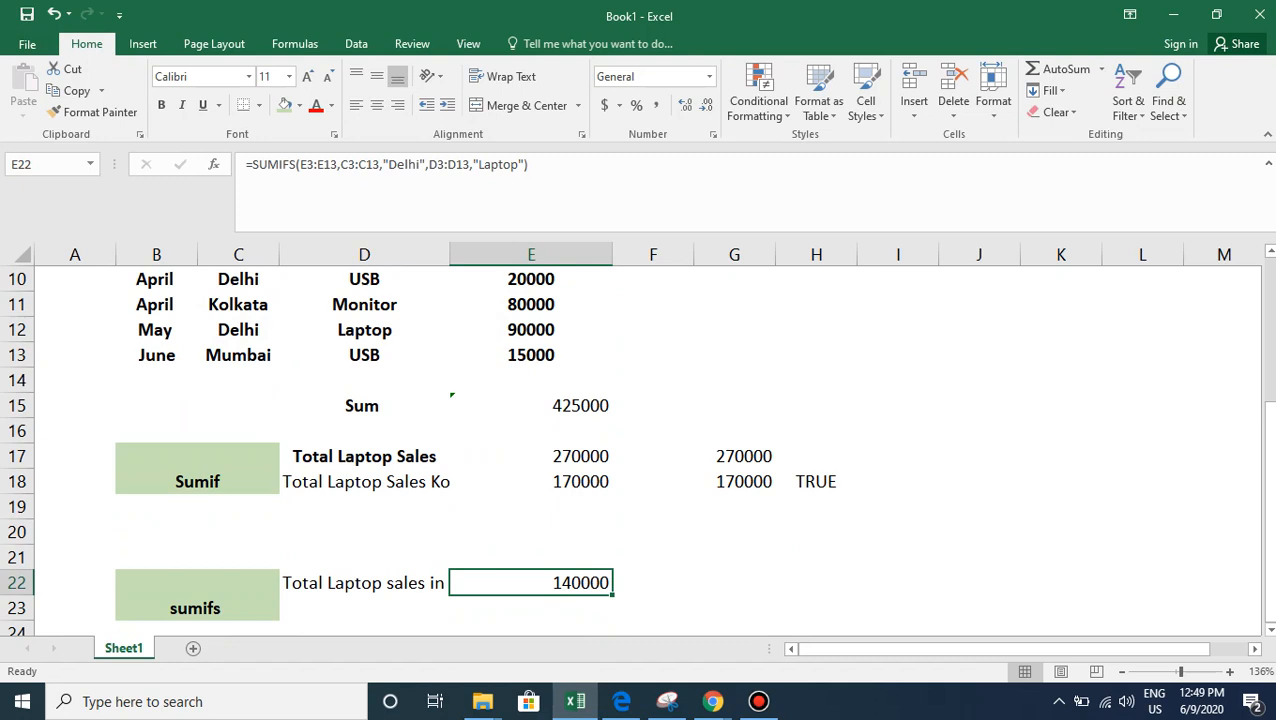
Start a manual check formula in G22 with a reference to the May Delhi laptop sale in E12.
left_click(653, 582)
left_click(734, 582)
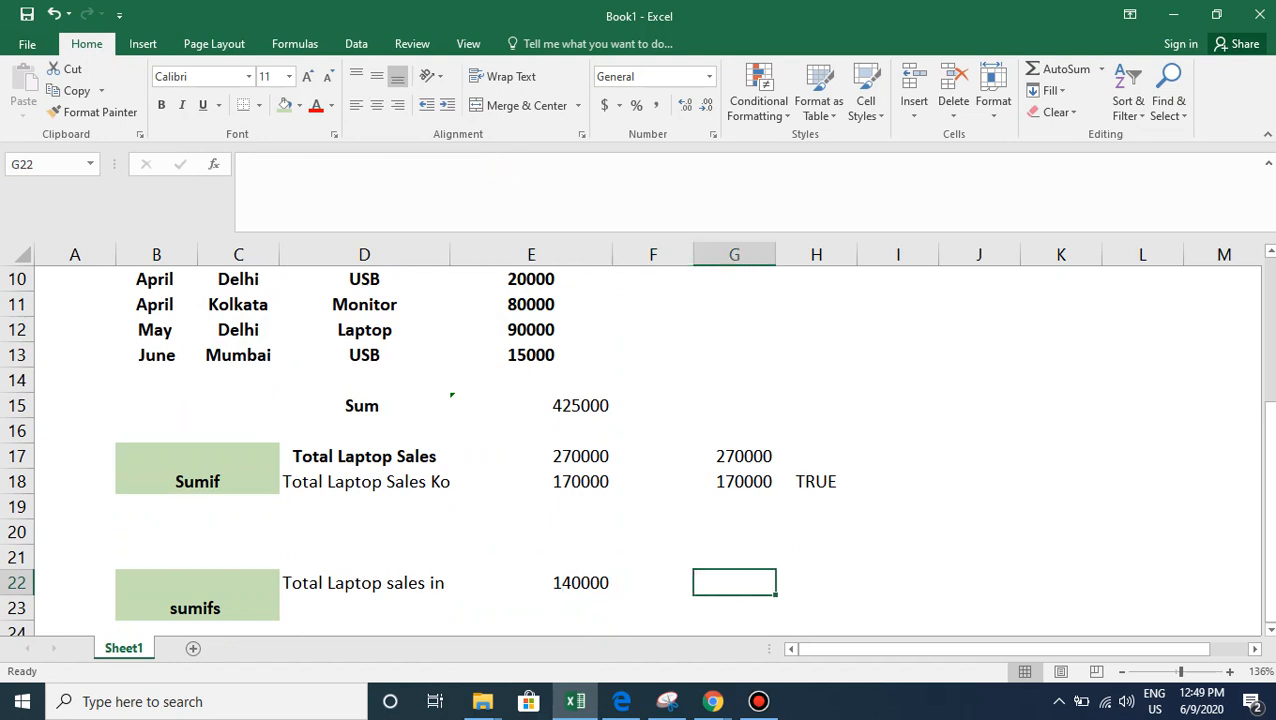
type("=")
key("Left")
key("Left")
key("Up")
key("Up")
key("Up")
key("Up")
key("Up")
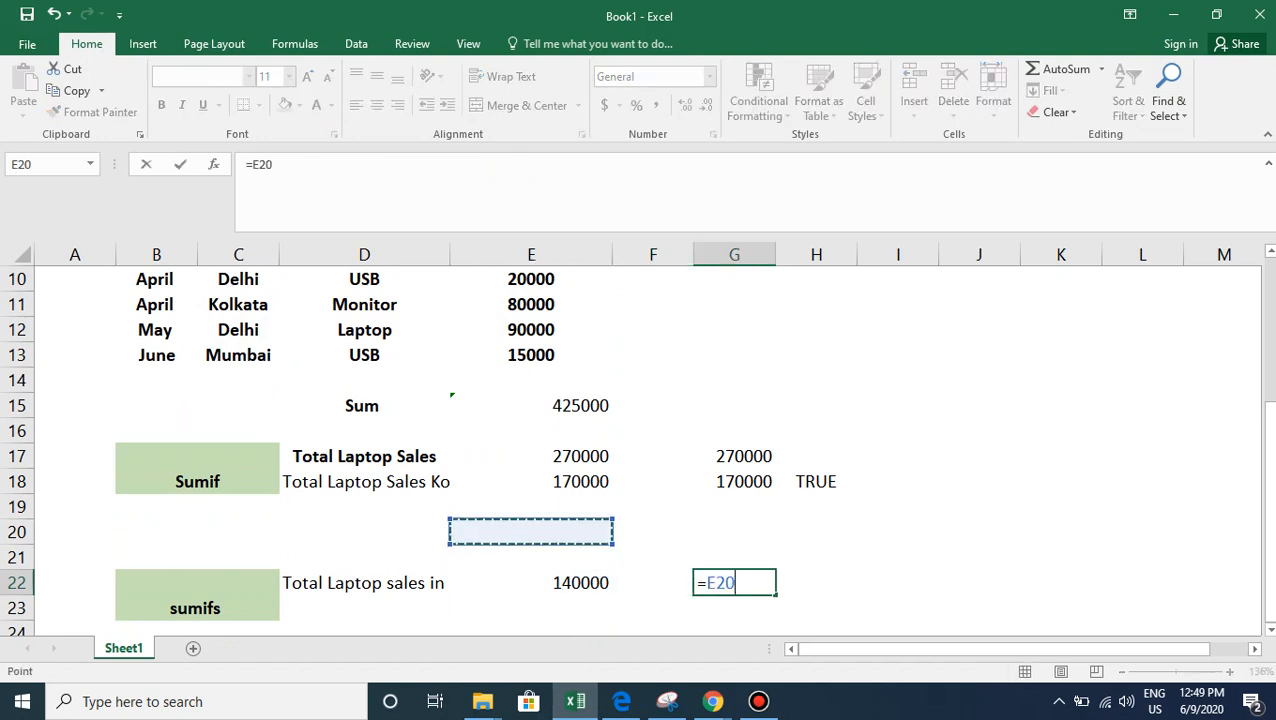
key("Up")
key("Up")
key("Up")
key("Up")
key("Up")
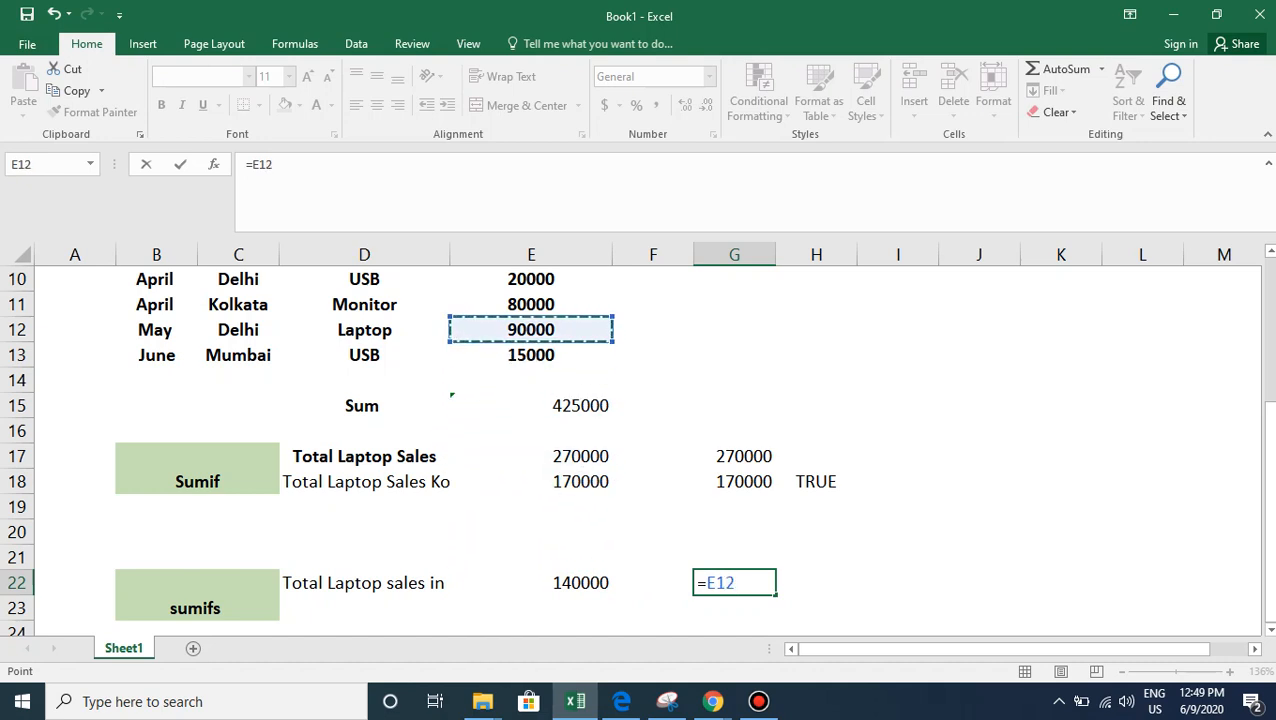
Complete the G22 check formula by adding the first Delhi laptop sale in E3, giving =E12+E3.
type("+")
key("Up")
key("Up")
key("Up")
key("Up")
key("Up")
key("Up")
key("Up")
key("Up")
key("Up")
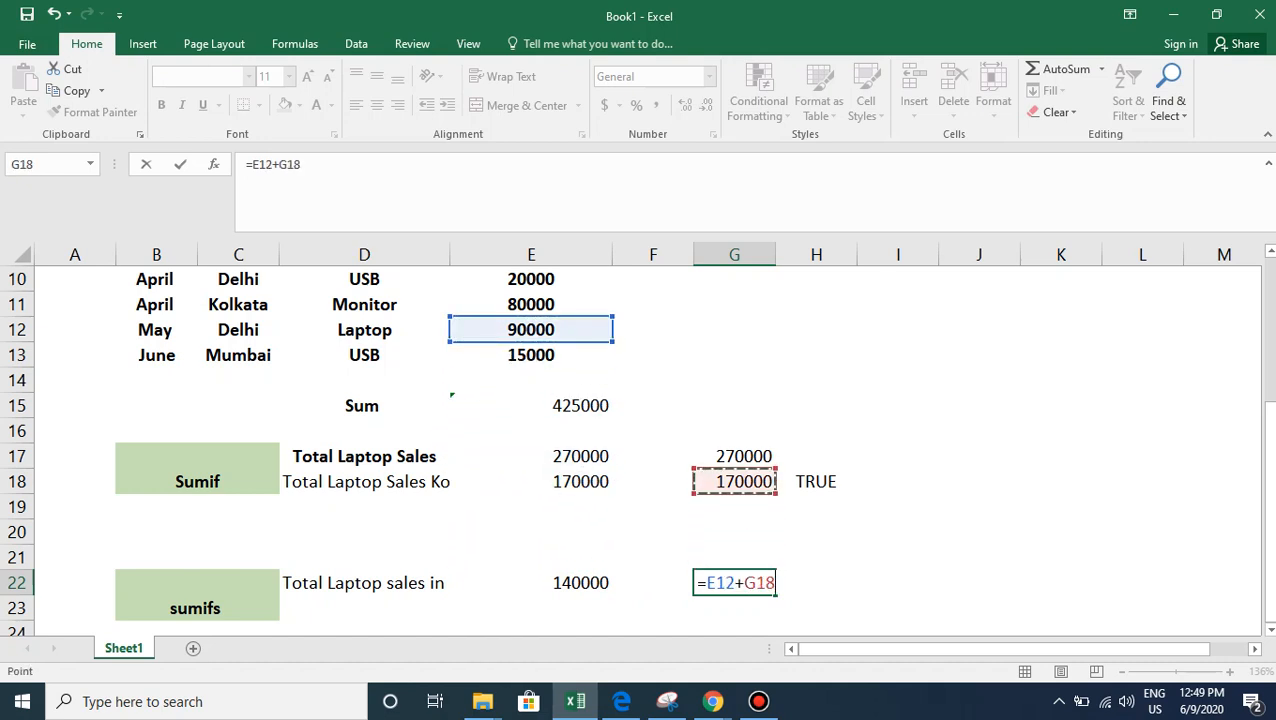
key("Up")
key("Up")
key("Up")
key("Up")
key("Up")
key("Up")
key("Up")
key("Up")
key("Up")
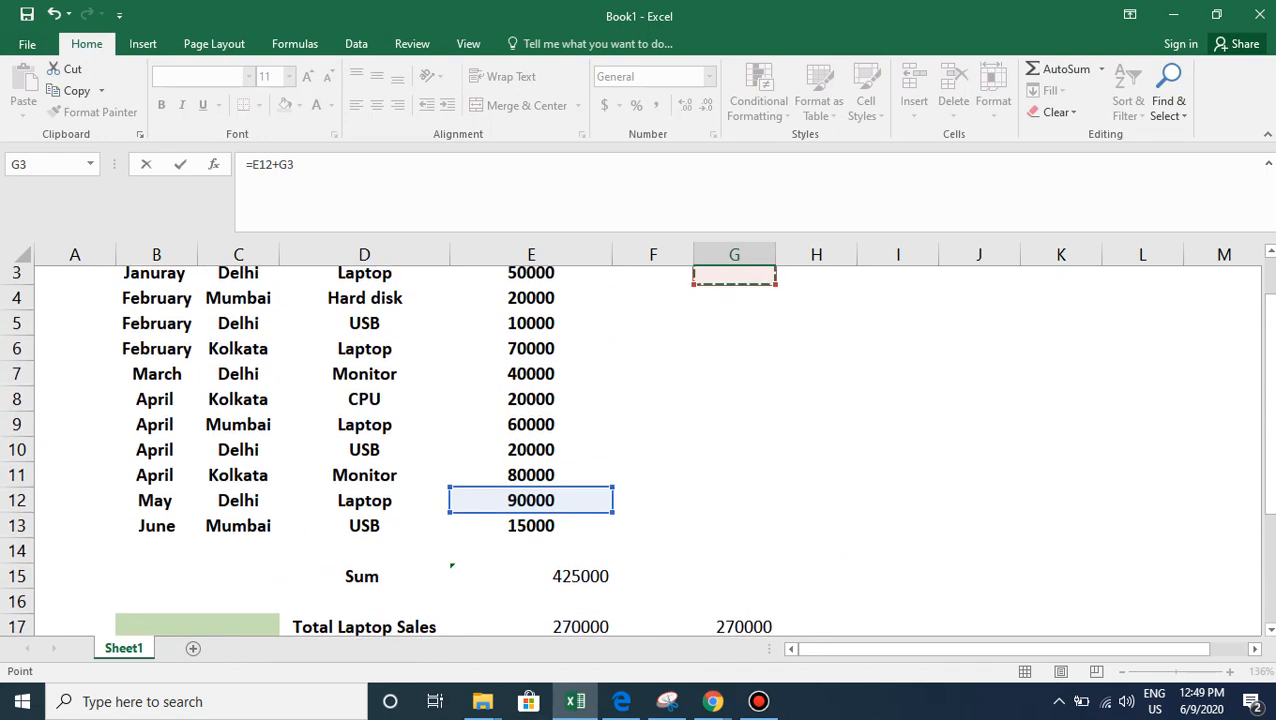
key("Down")
key("Left")
key("Left")
key("Left")
key("Left")
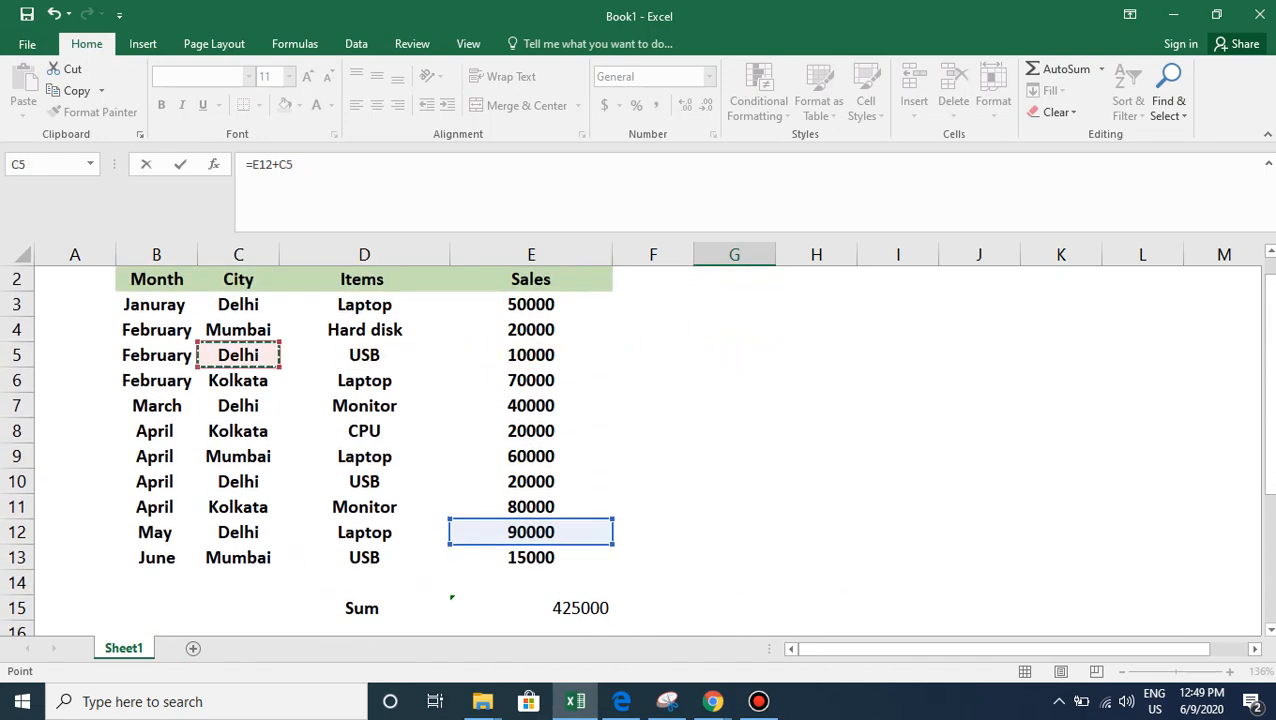
key("Up")
key("Up")
key("Right")
key("Right")
key("Return")
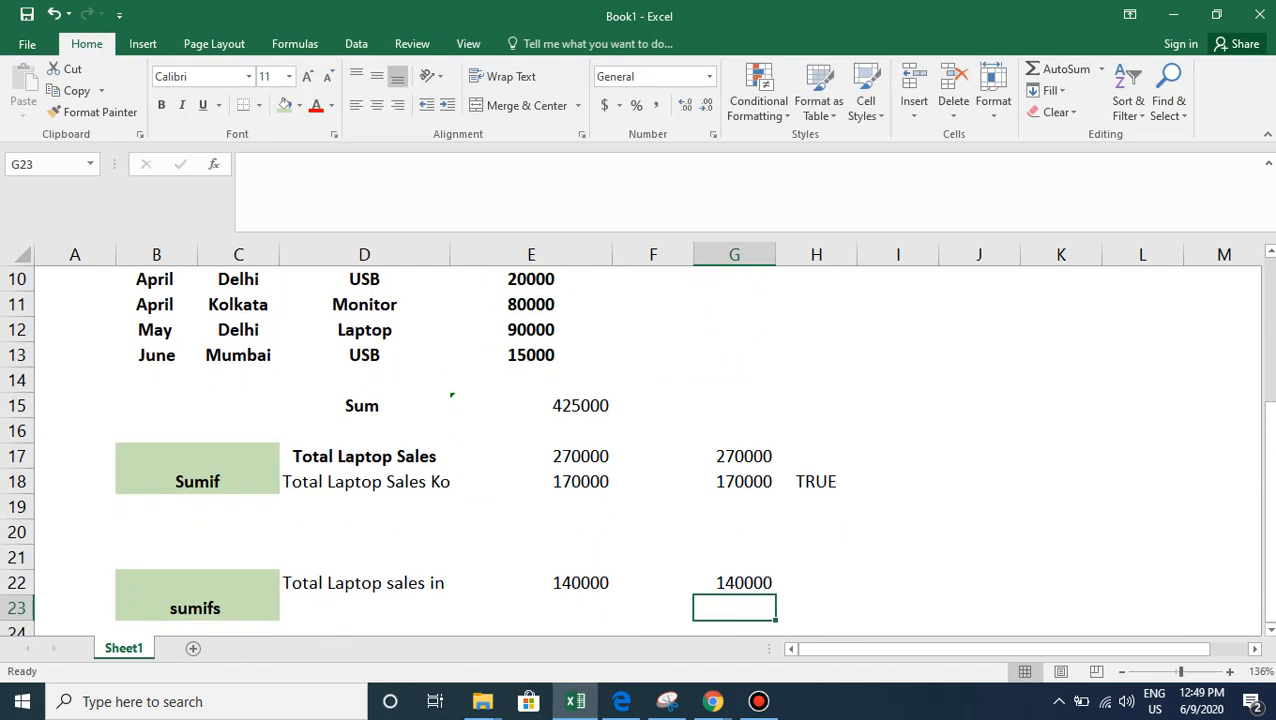
Enter the comparison =G22=E22 in H22 and make the cell bold.
key("Up")
key("Right")
type("=")
key("Left")
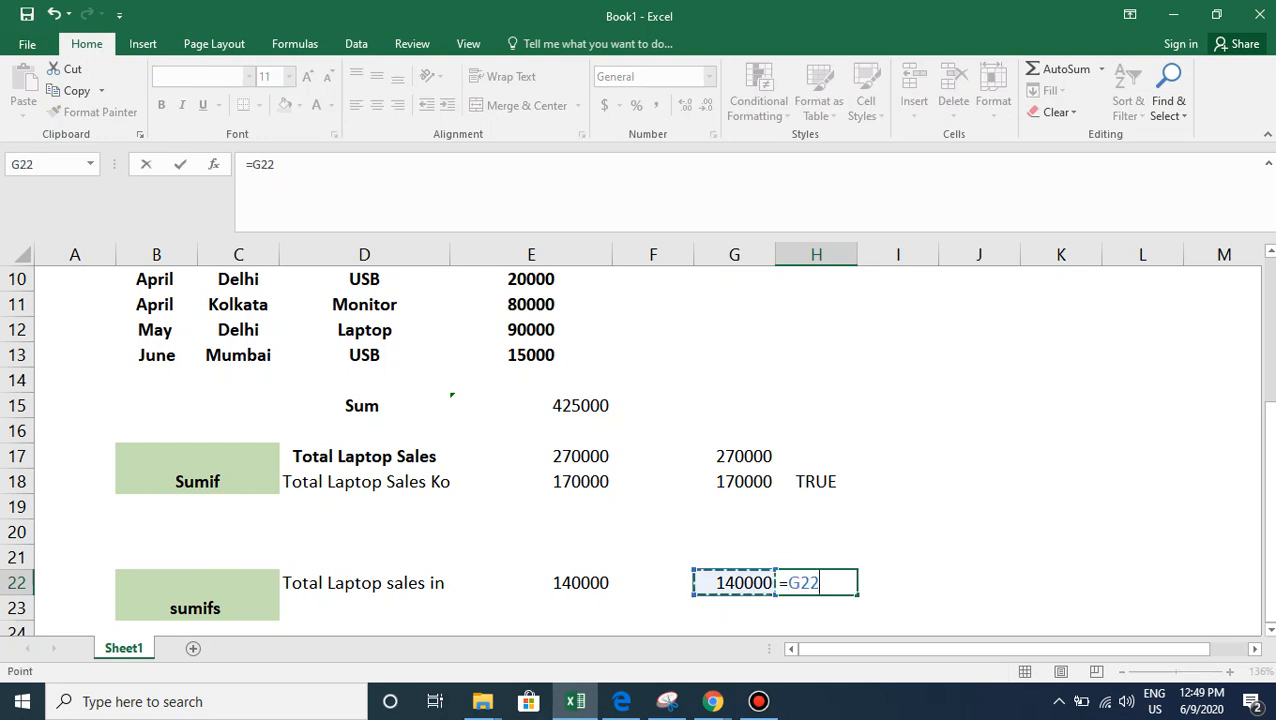
type("=")
key("Left")
key("Left")
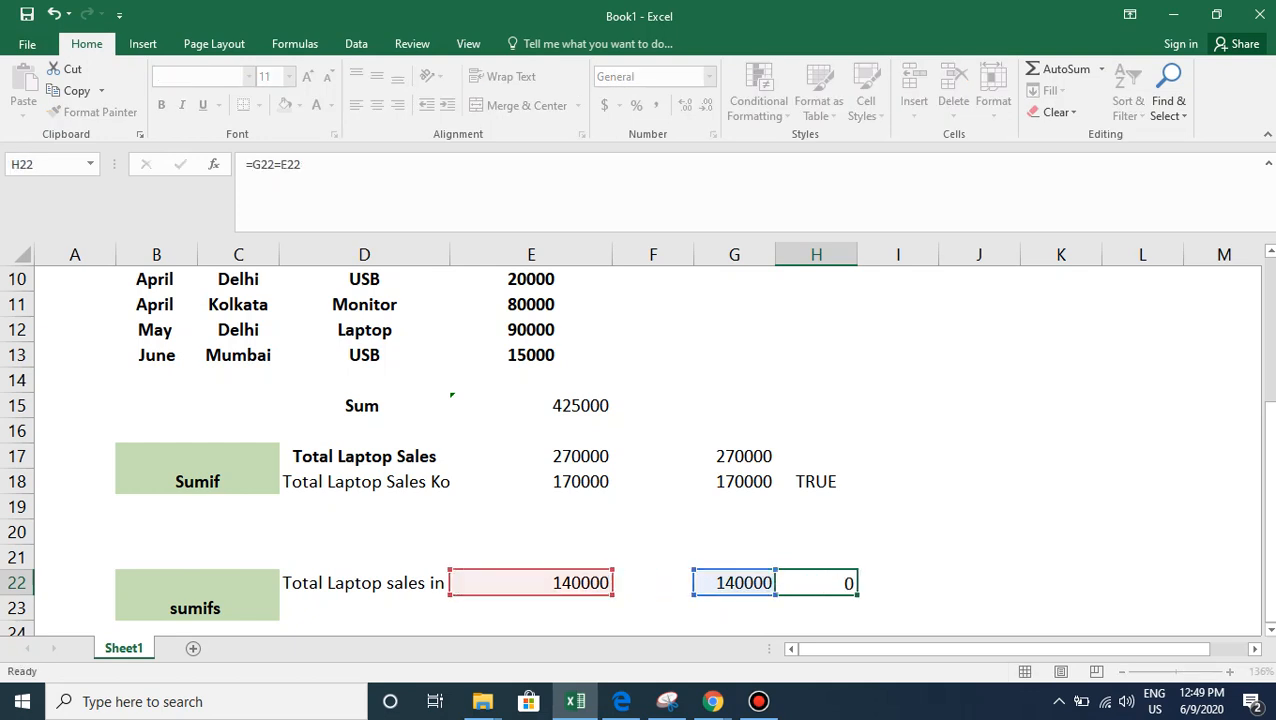
key("Return")
key("Up")
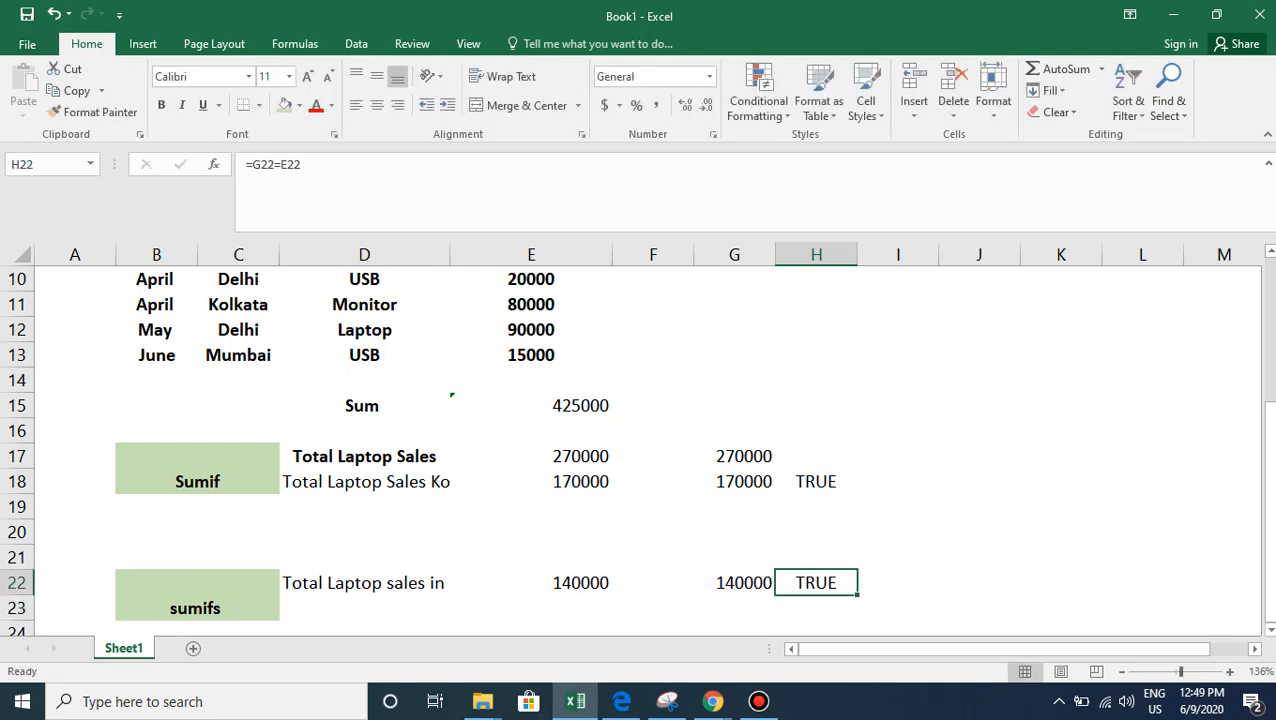
key("ctrl+b")
Enter the label "Total Laptop sales in April in Kolkata" in cell D26.
key("Left")
key("Left")
key("Left")
key("Left")
key("Down")
key("Down")
key("Left")
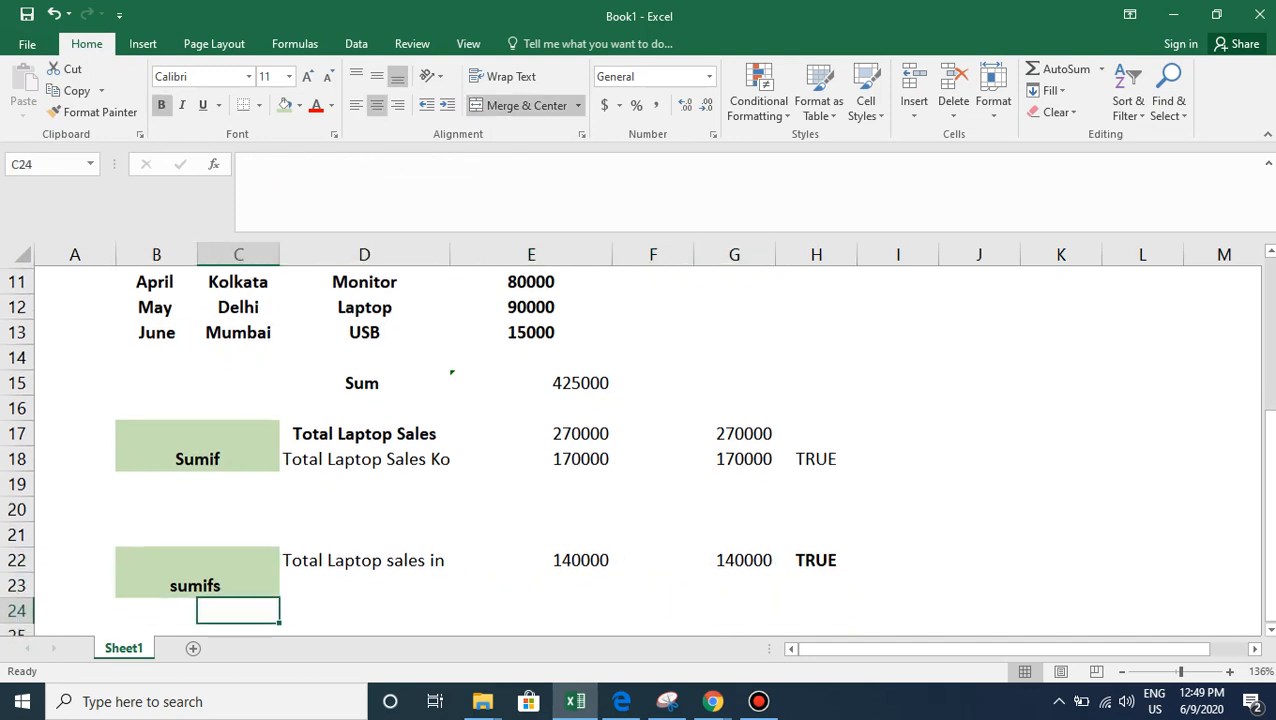
key("Right")
key("Down")
key("Down")
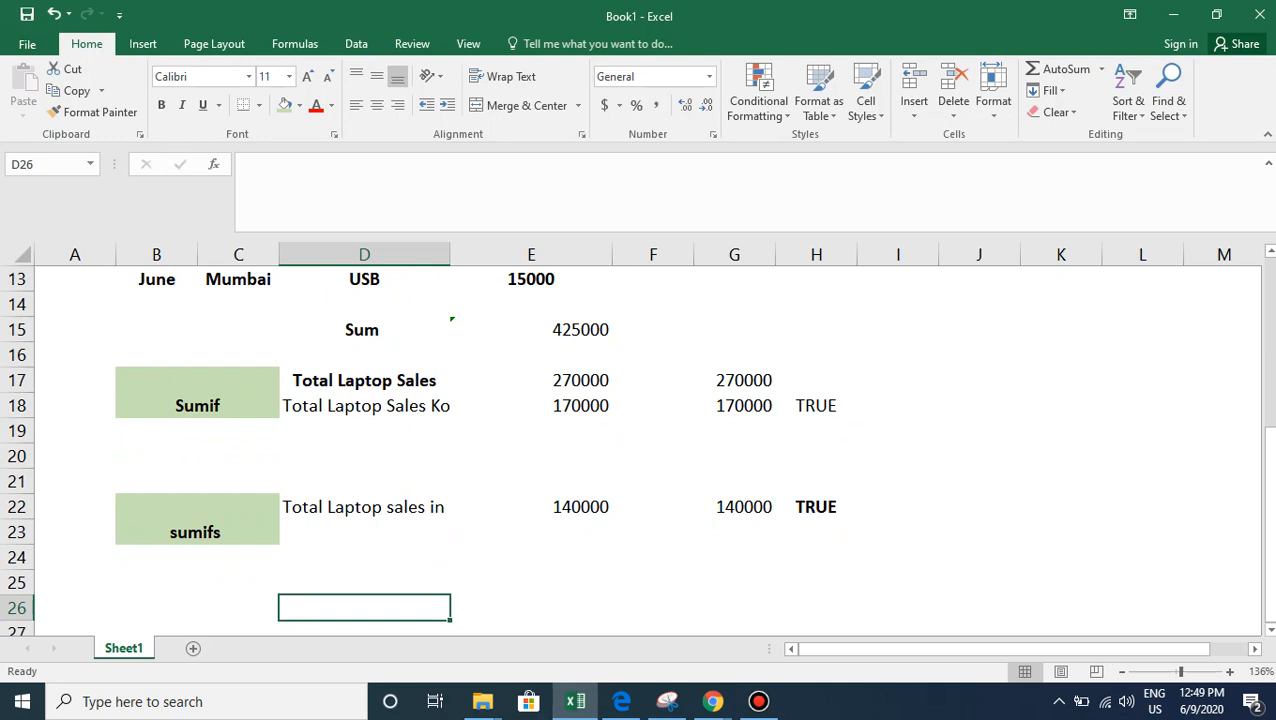
type("Tota")
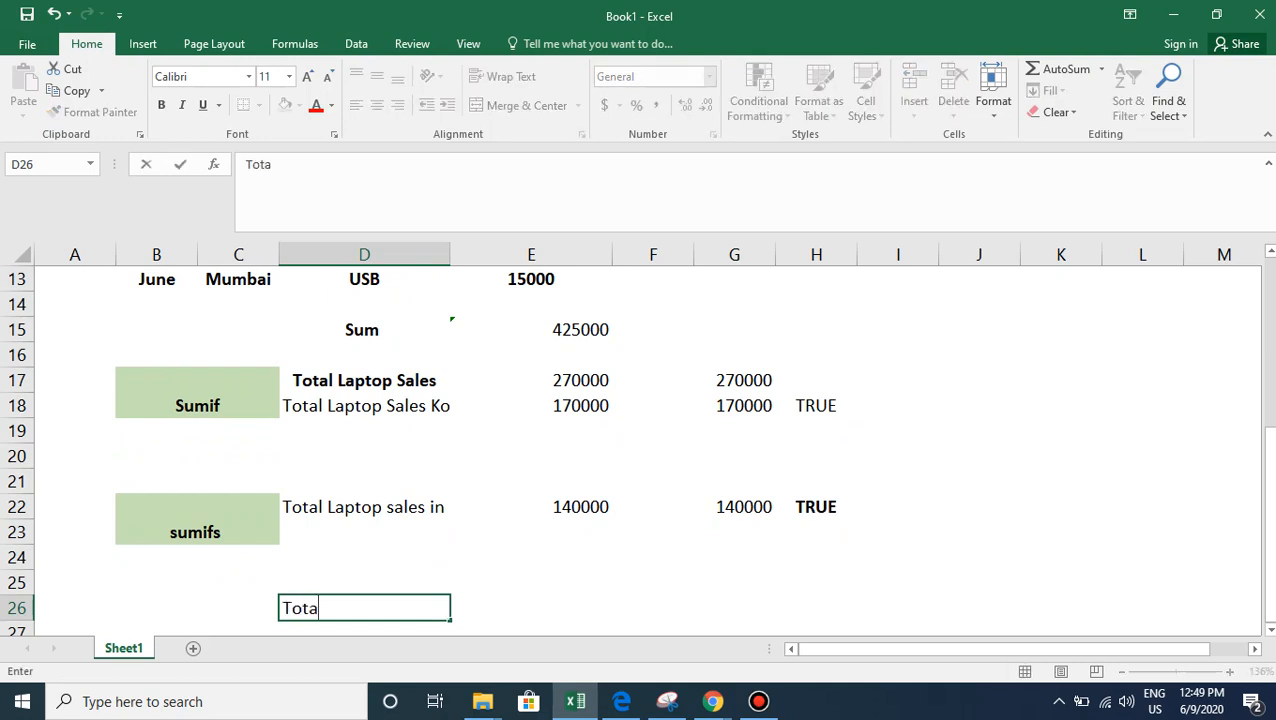
type("l Laptop")
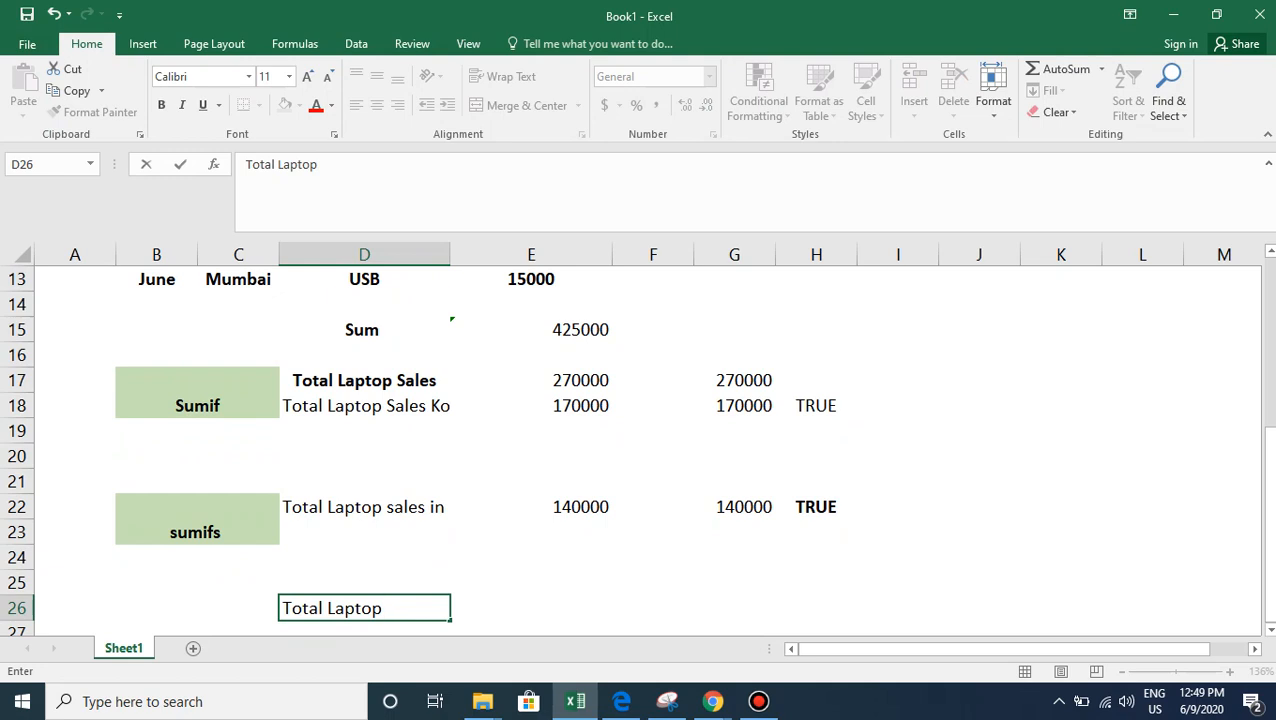
type(" sales in")
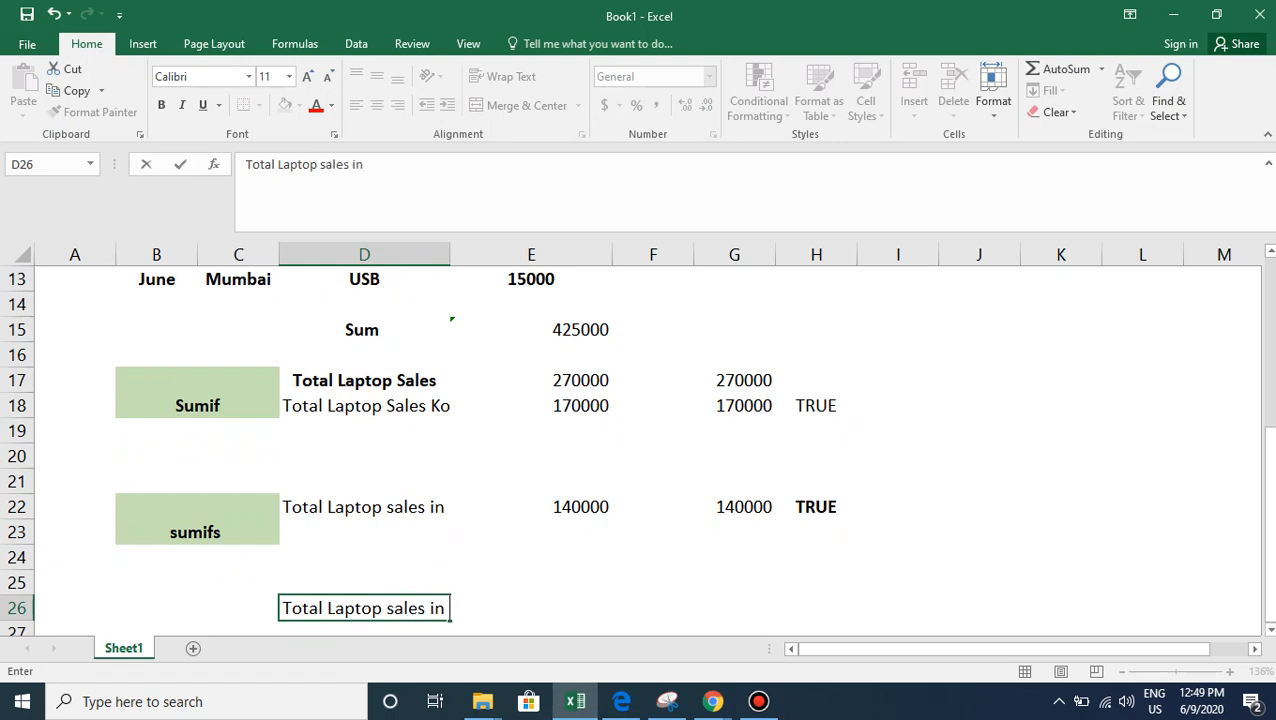
key("Escape")
scroll(636, 445, "up", 4)
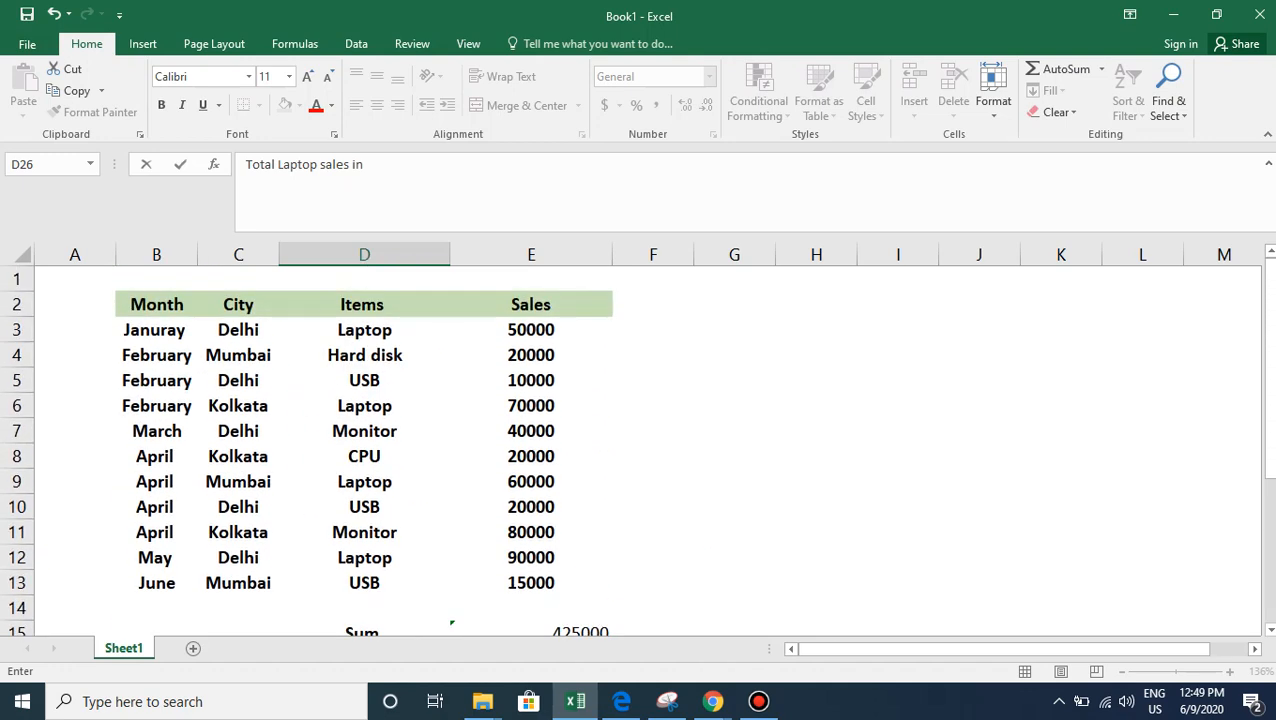
scroll(636, 445, "down", 2)
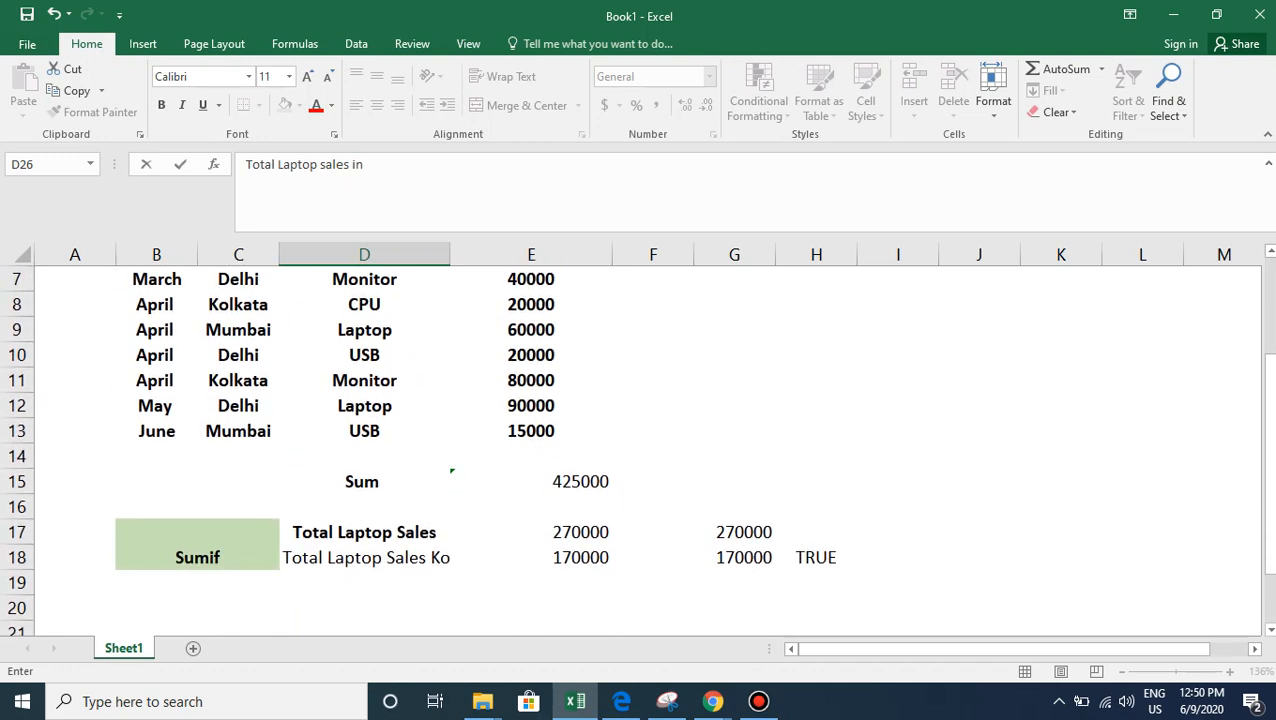
scroll(636, 450, "down", 1)
scroll(636, 450, "down", 3)
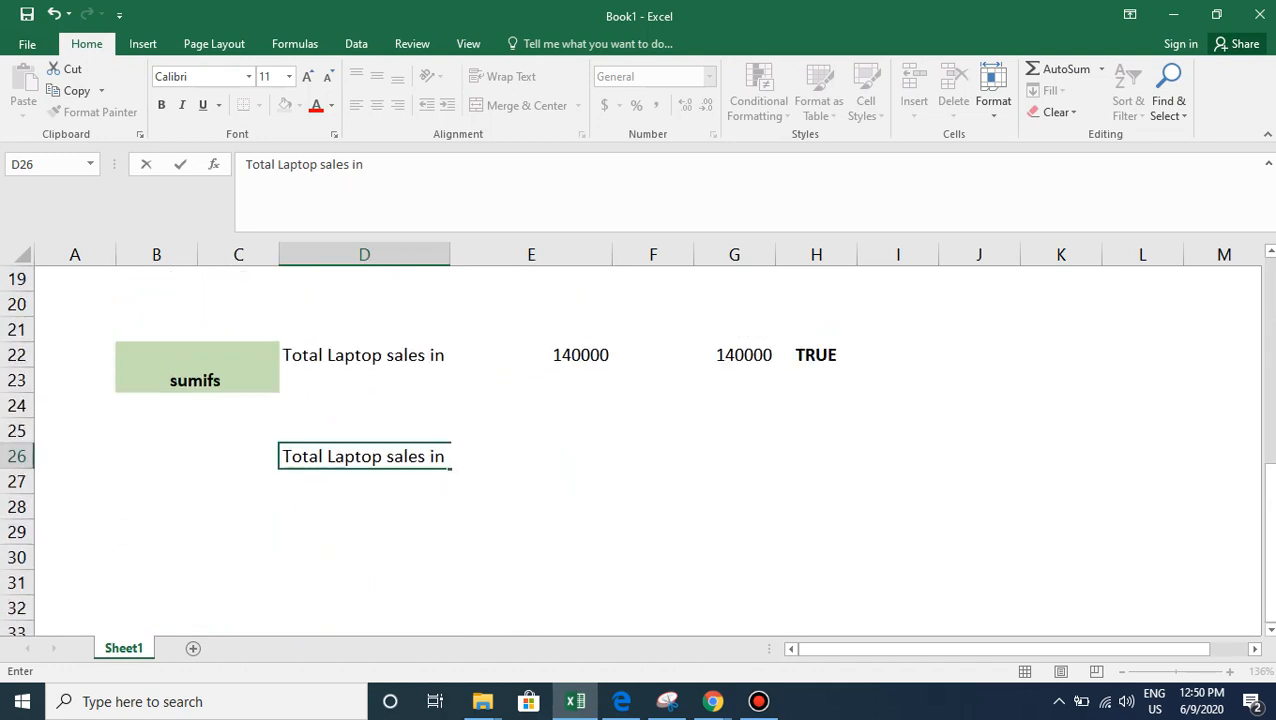
type("April in")
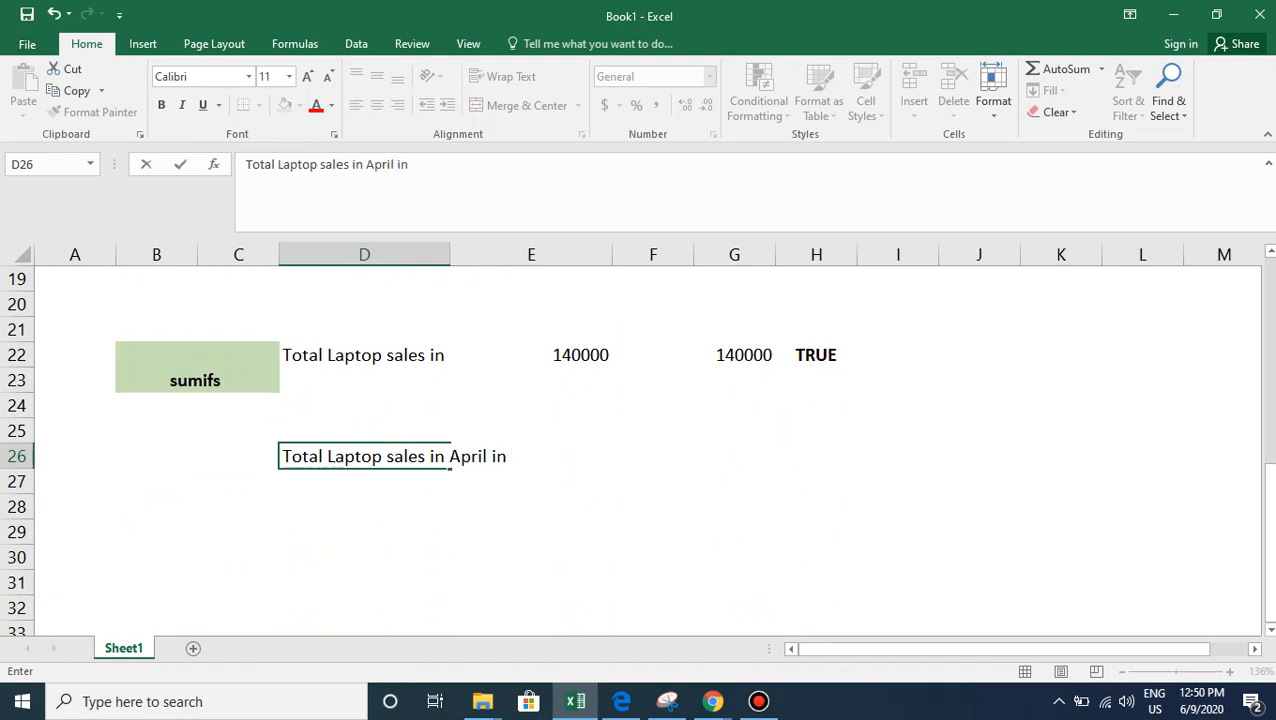
type(" Kolkata")
key("Return")
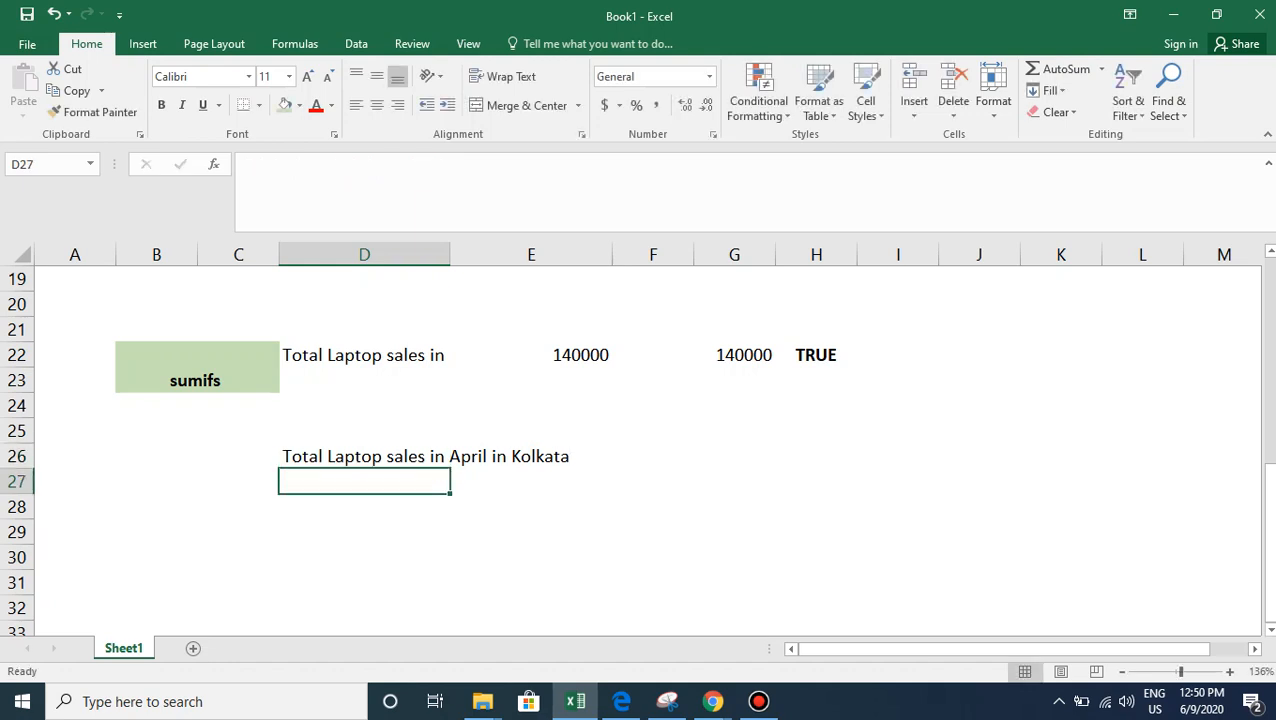
Examine the month, city and item entries in the sales table for laptop sales made in April in Kolkata.
key("Up")
key("Up")
key("Up")
key("Up")
key("Up")
key("Up")
key("Up")
key("Up")
key("Up")
key("Up")
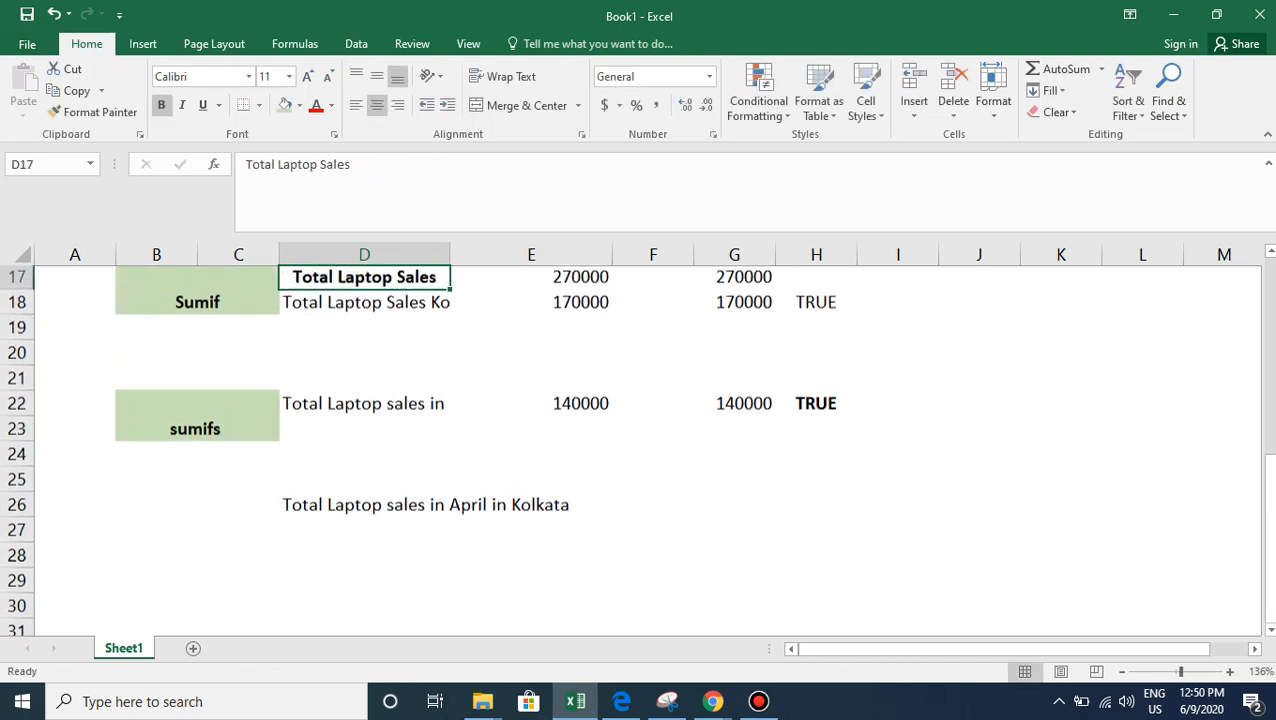
key("Up")
key("Up")
key("Up")
key("Up")
key("Up")
key("Up")
key("Up")
key("Up")
key("Up")
key("Down")
key("Down")
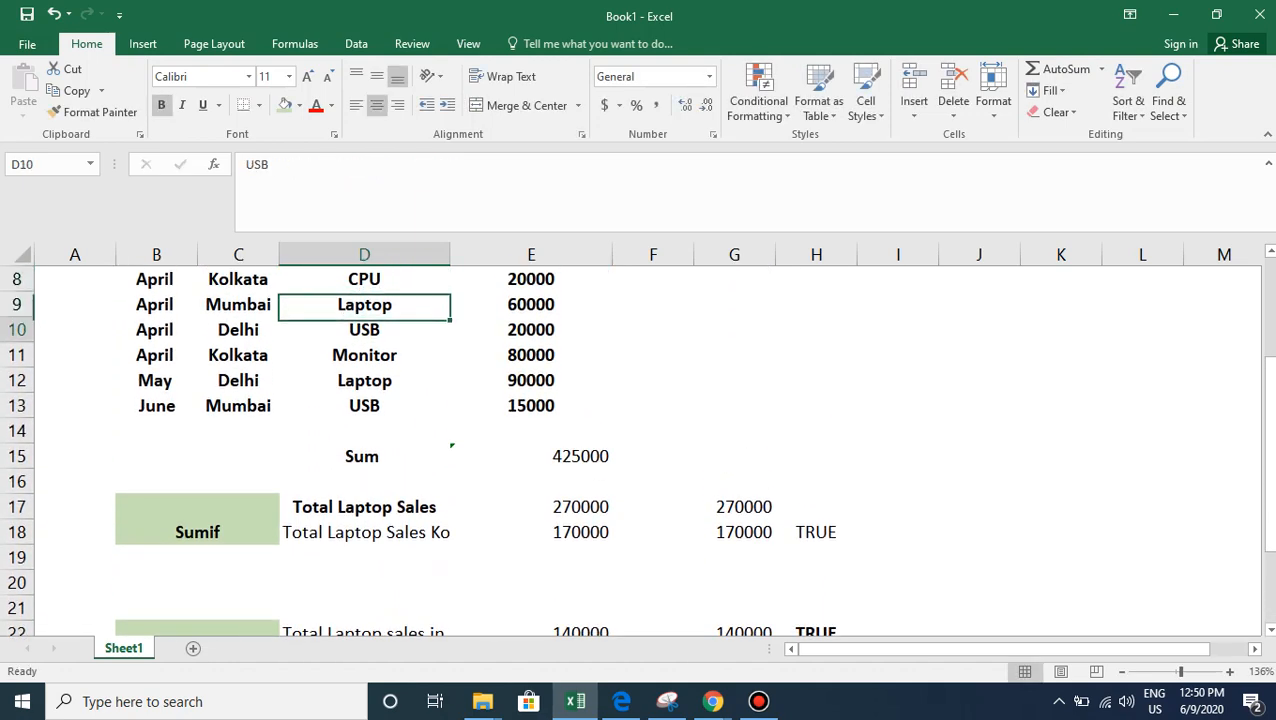
key("Down")
key("Down")
key("Down")
key("Up")
key("Up")
key("Up")
key("Up")
key("Up")
key("Up")
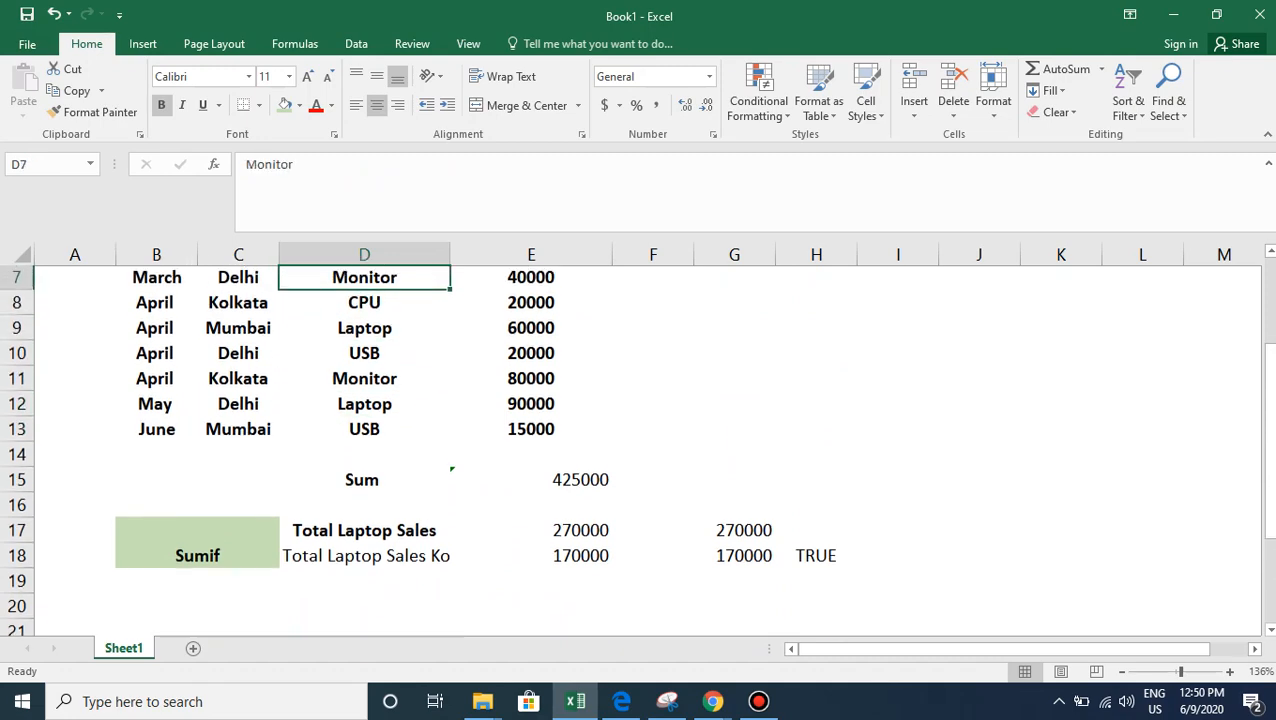
key("Up")
key("Up")
key("Up")
key("Up")
key("Down")
key("Down")
key("Down")
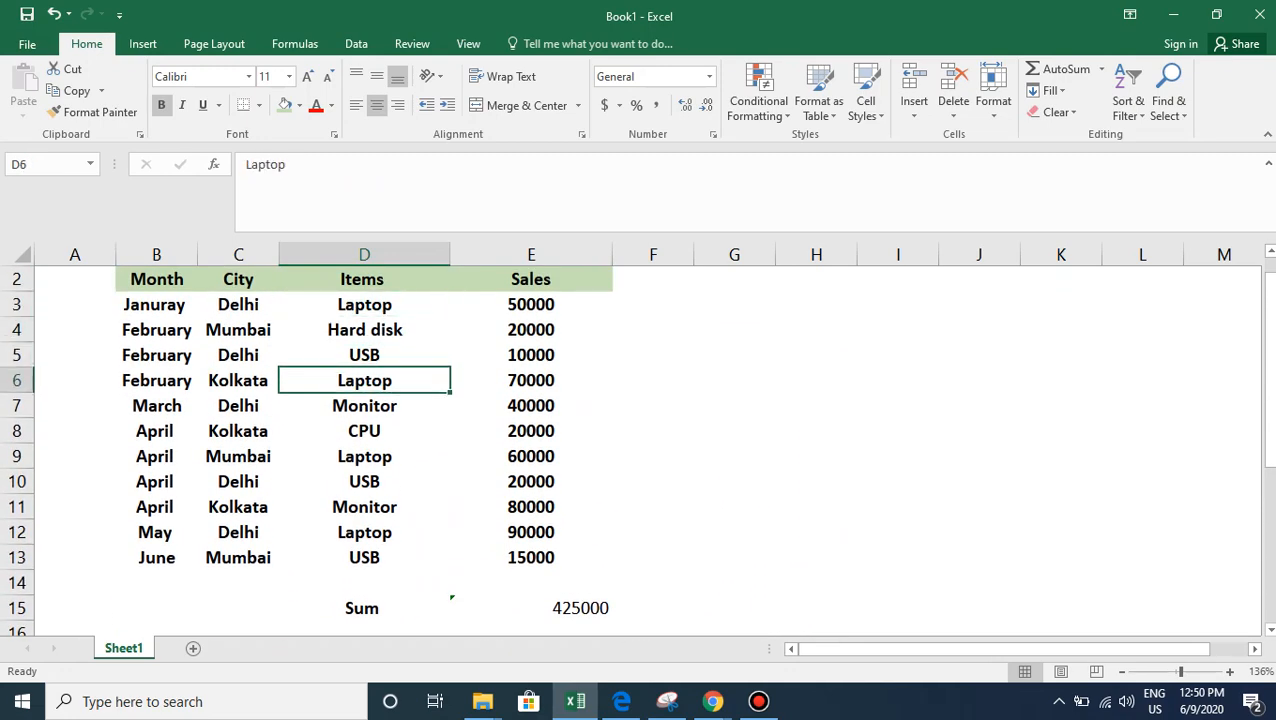
key("Down")
key("Down")
key("Down")
key("Down")
key("Down")
key("Down")
key("Down")
key("Down")
key("Down")
key("Down")
key("Down")
key("Down")
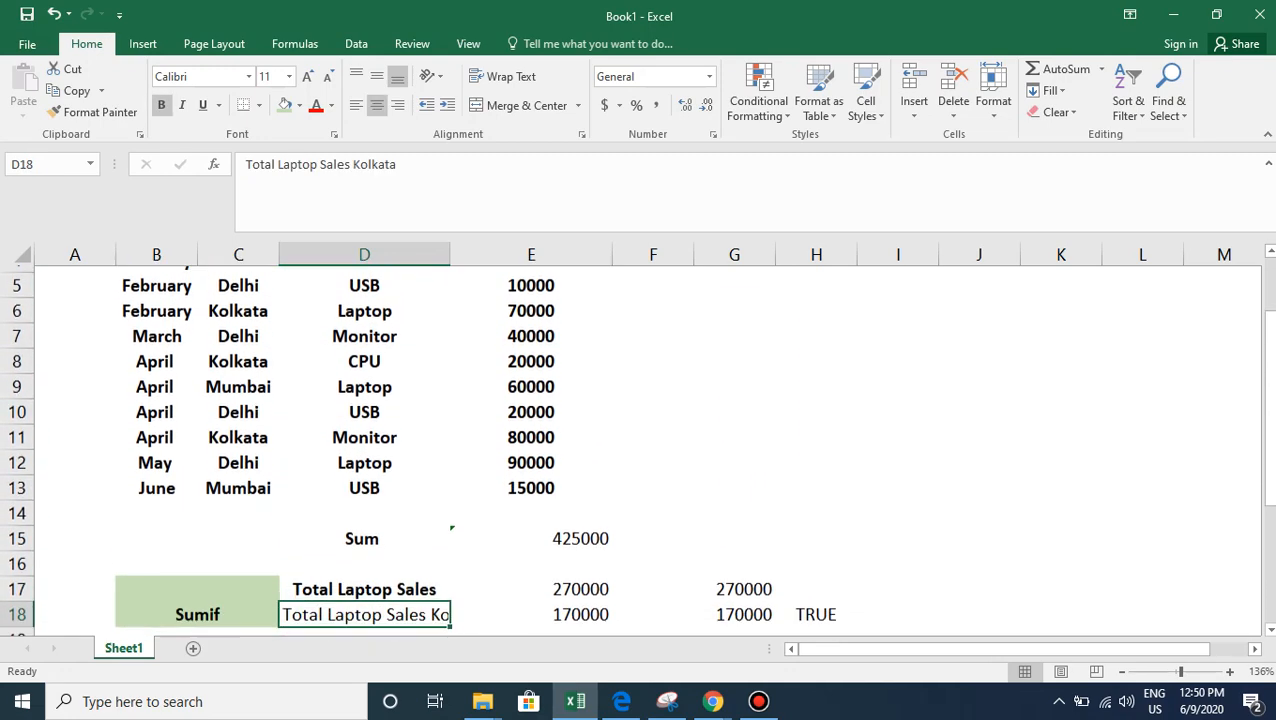
key("Down")
key("Down")
key("Down")
key("Down")
key("Down")
key("Down")
key("Down")
key("Down")
key("Down")
key("Down")
key("Down")
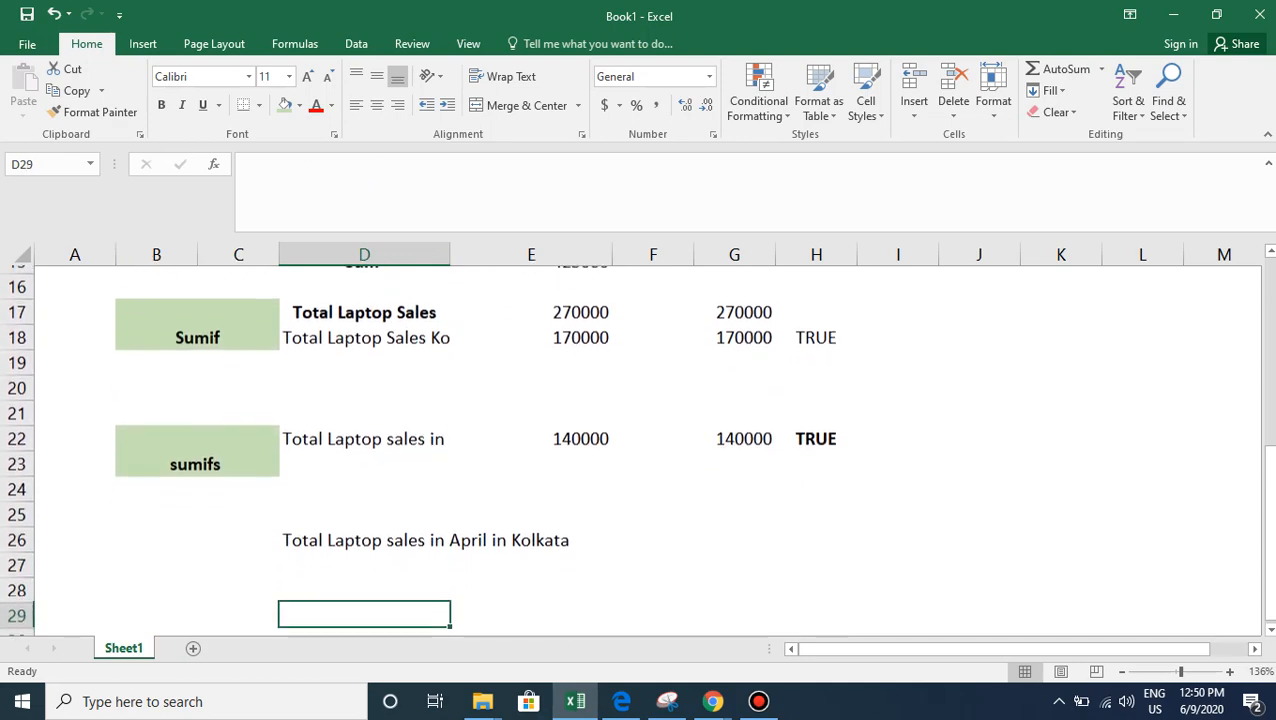
key("Up")
key("Up")
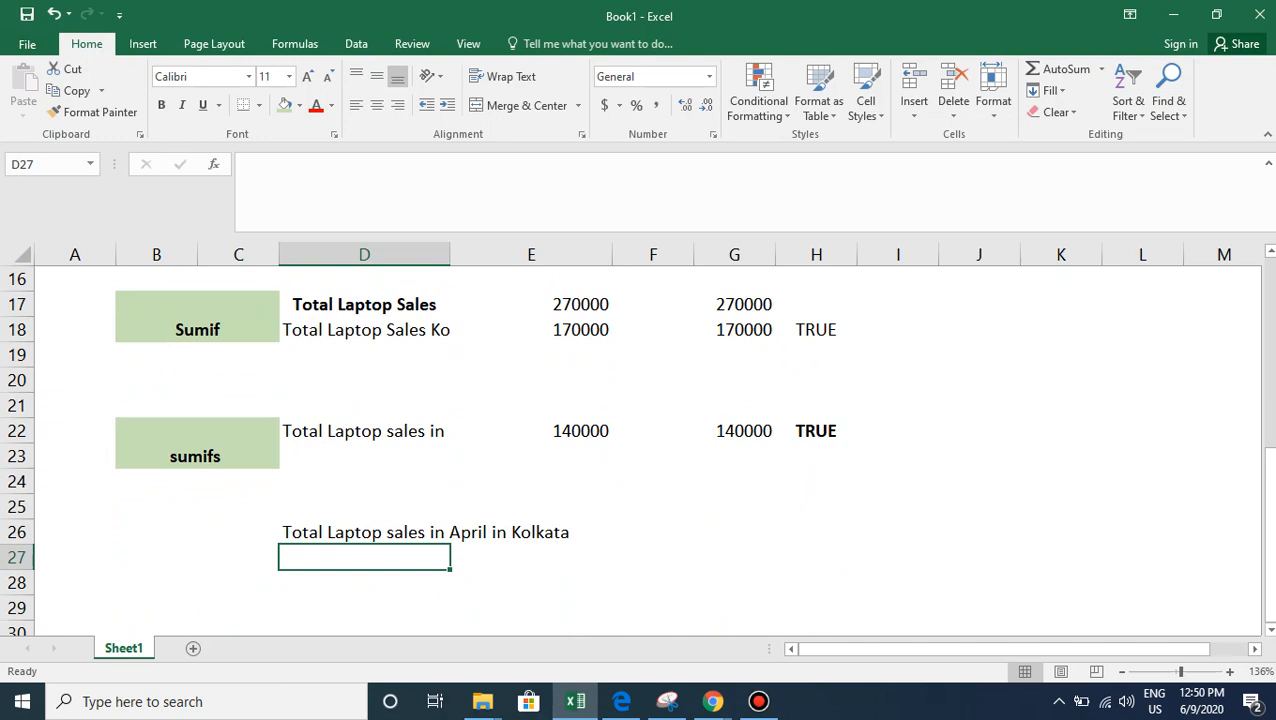
Start a SUMIFS formula in cell E26 with the sales figures E3:E13 as the sum range.
key("Up")
key("Right")
key("Right")
key("Left")
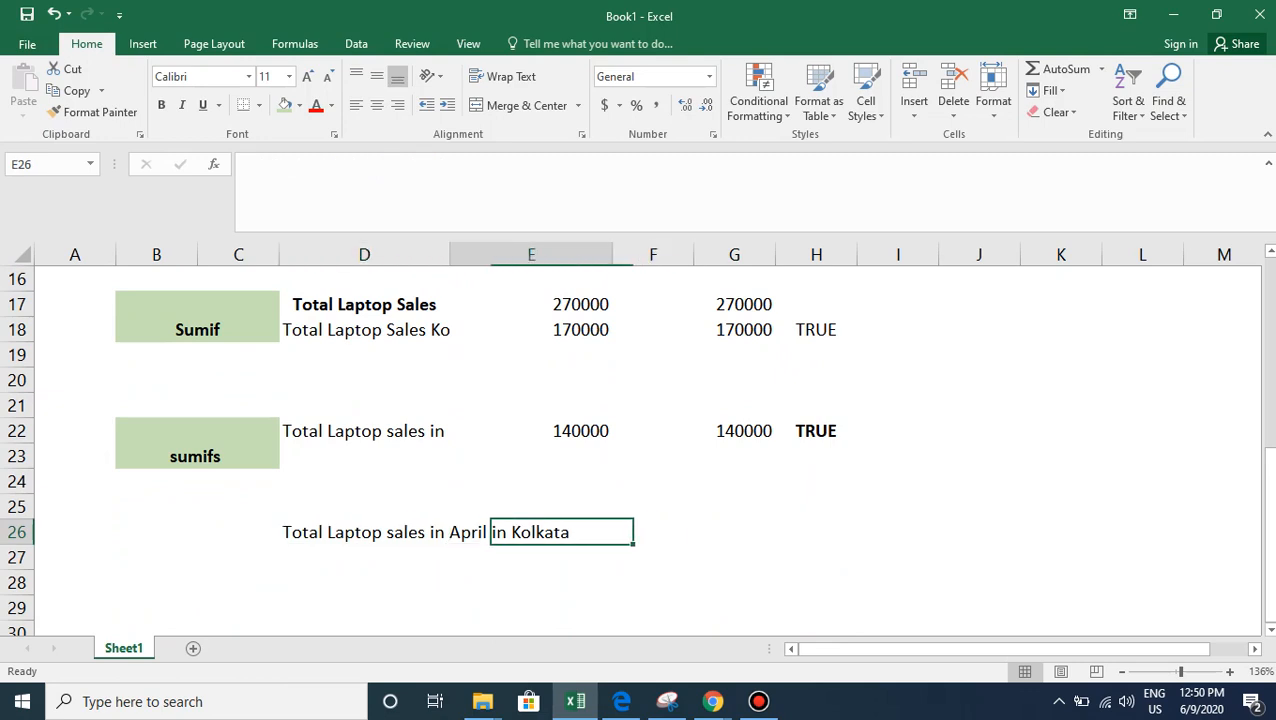
type("=")
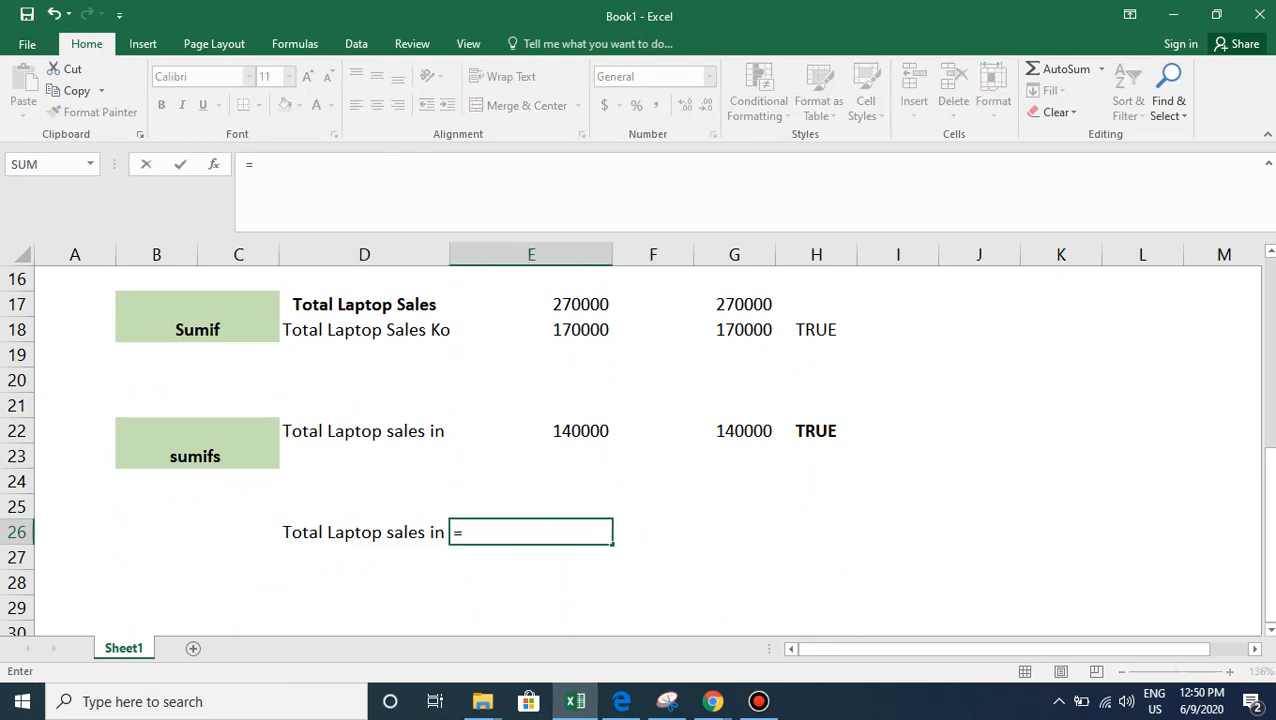
type("sumifs")
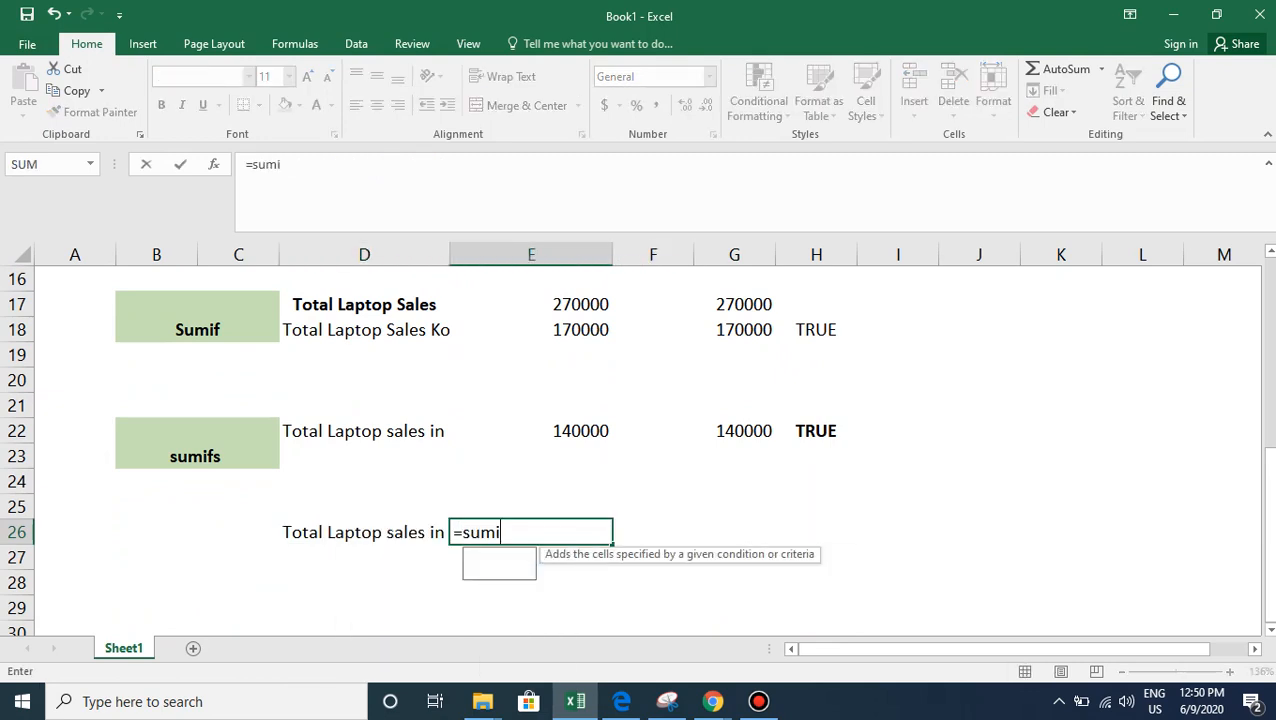
key("Tab")
key("Up")
key("Up")
key("Up")
key("Up")
key("Up")
key("Up")
key("Up")
key("Up")
key("Up")
key("Up")
key("Up")
key("Up")
key("Up")
key("Up")
key("Up")
key("Up")
key("Up")
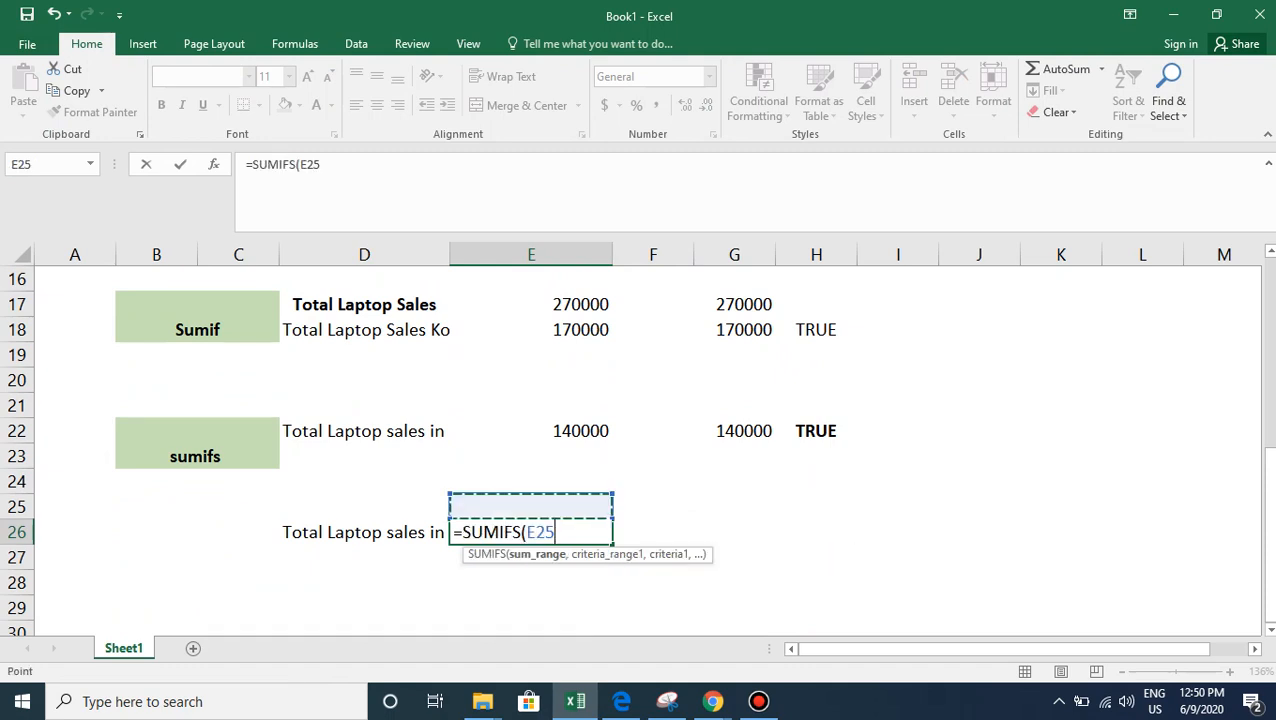
key("Up")
key("Up")
key("Up")
key("Up")
key("Up")
key("Up")
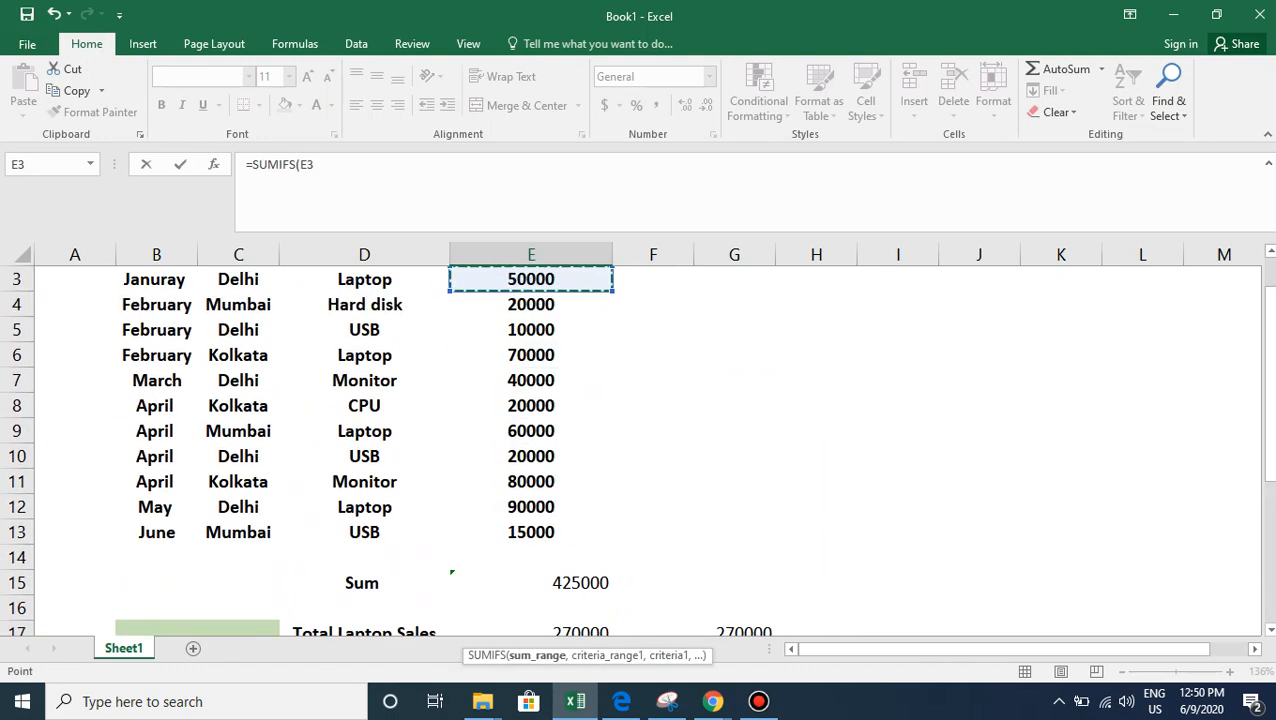
key("Up")
key("Up")
key("Down")
key("Down")
key("ctrl+shift+Down")
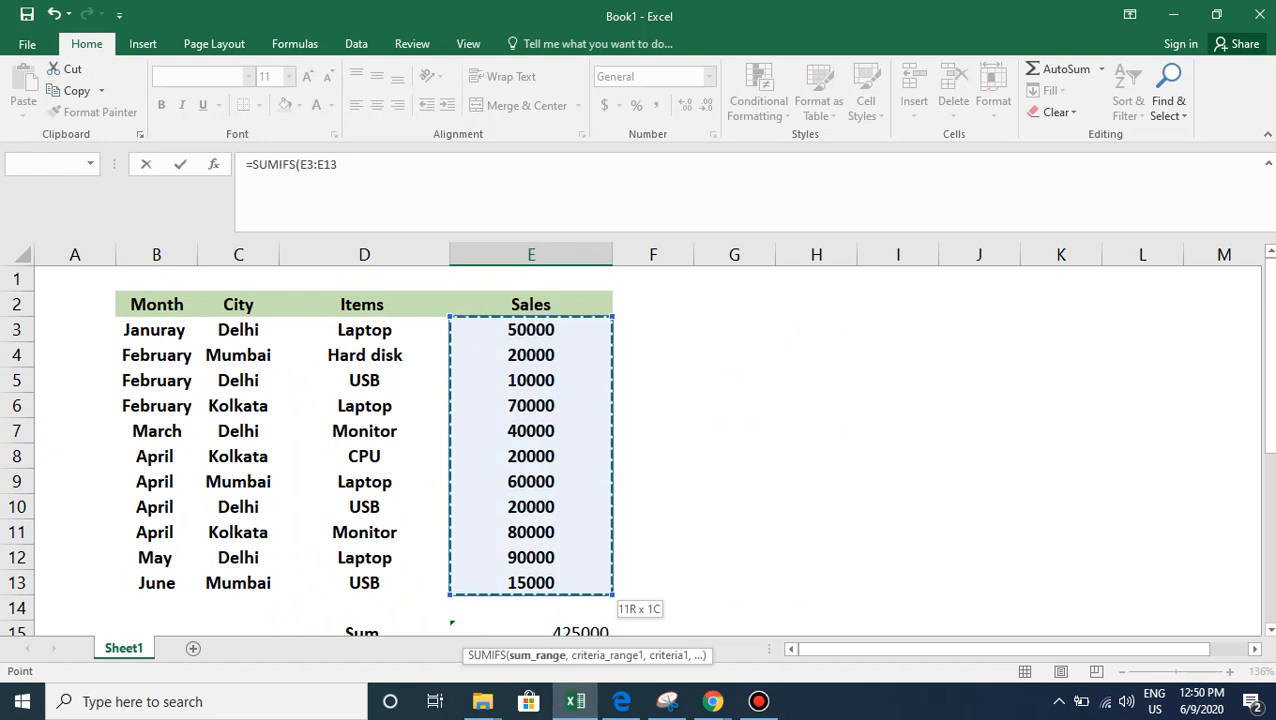
type(",")
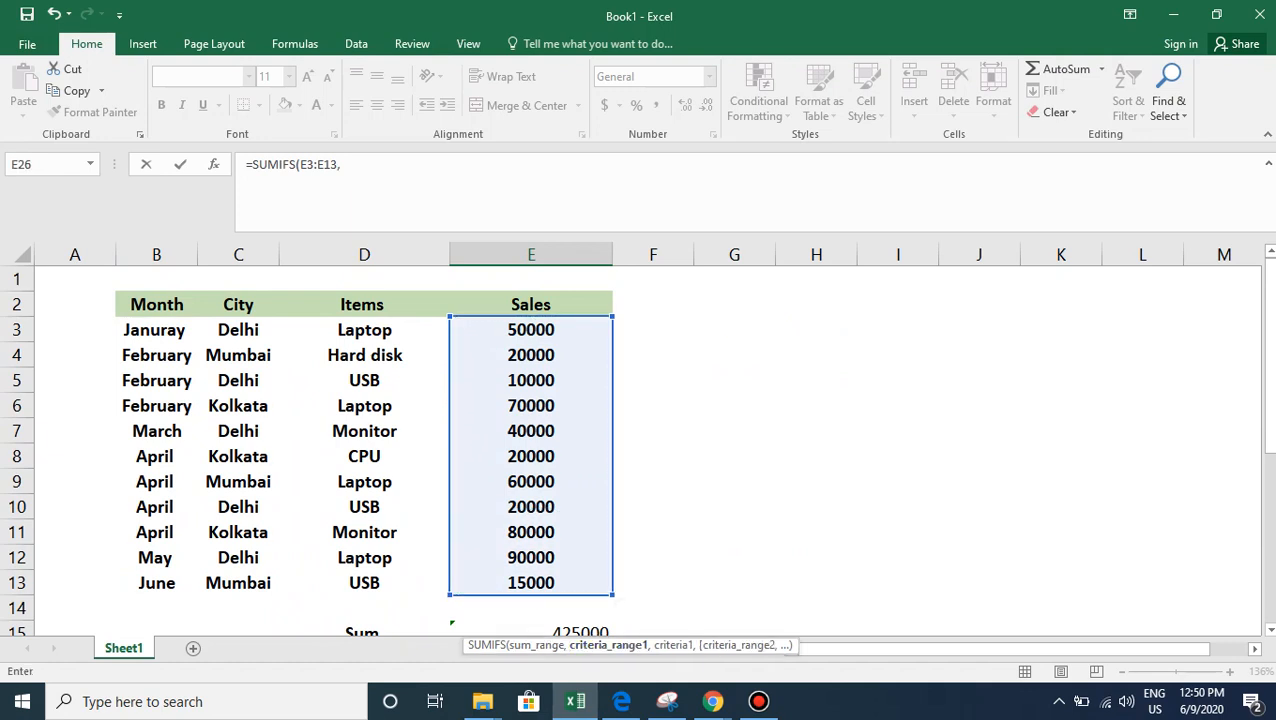
Add the month range B3:B13 with the criterion "April" to the SUMIFS formula.
left_click_drag(156, 330, 195, 595)
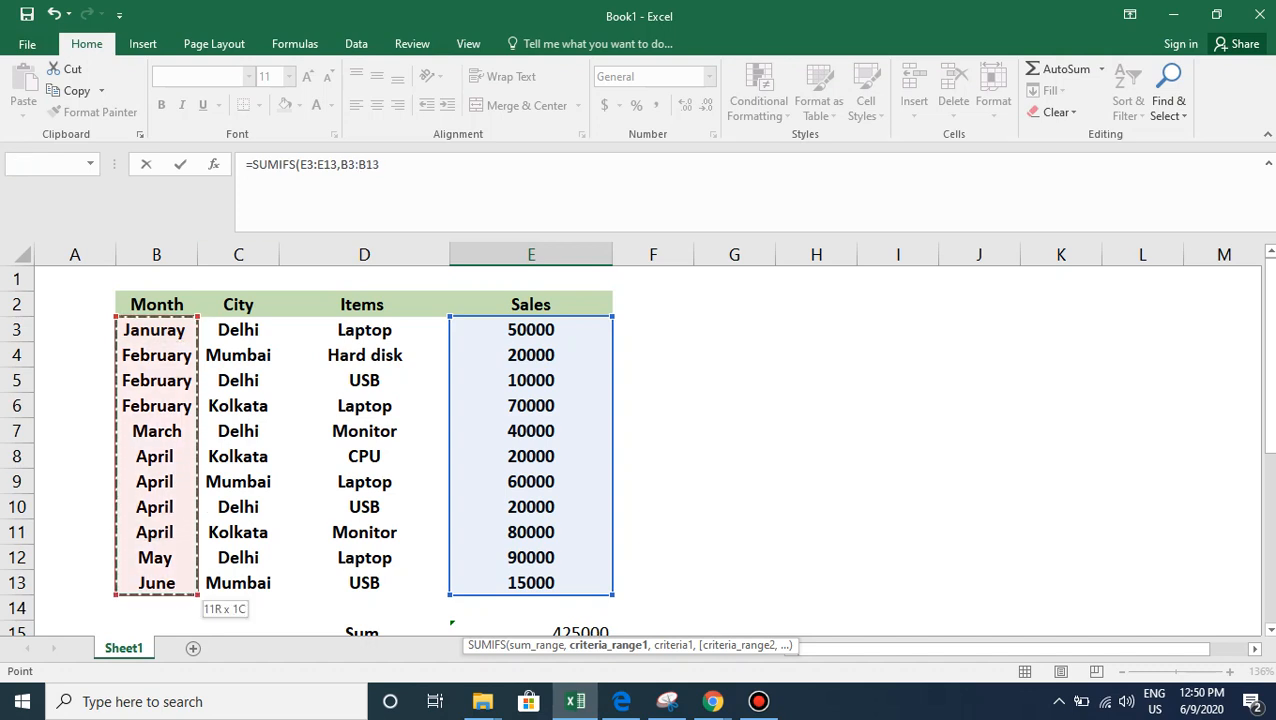
type(",")
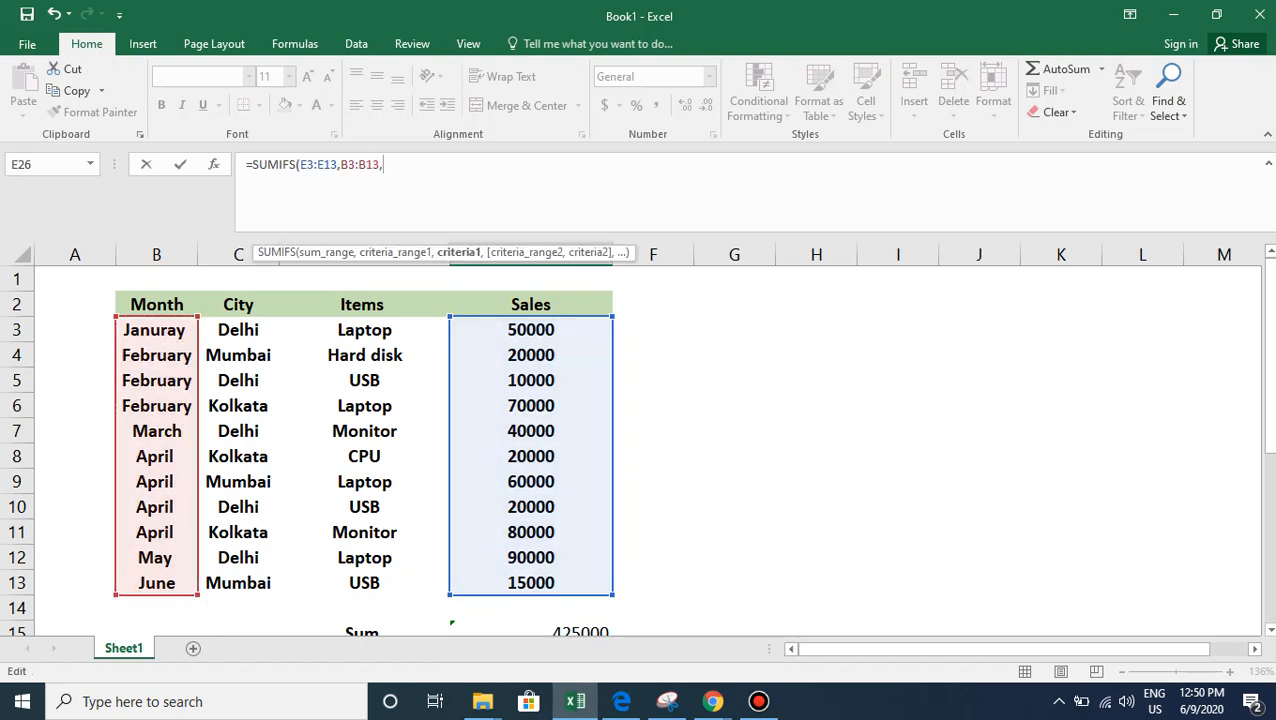
type("\"April\",")
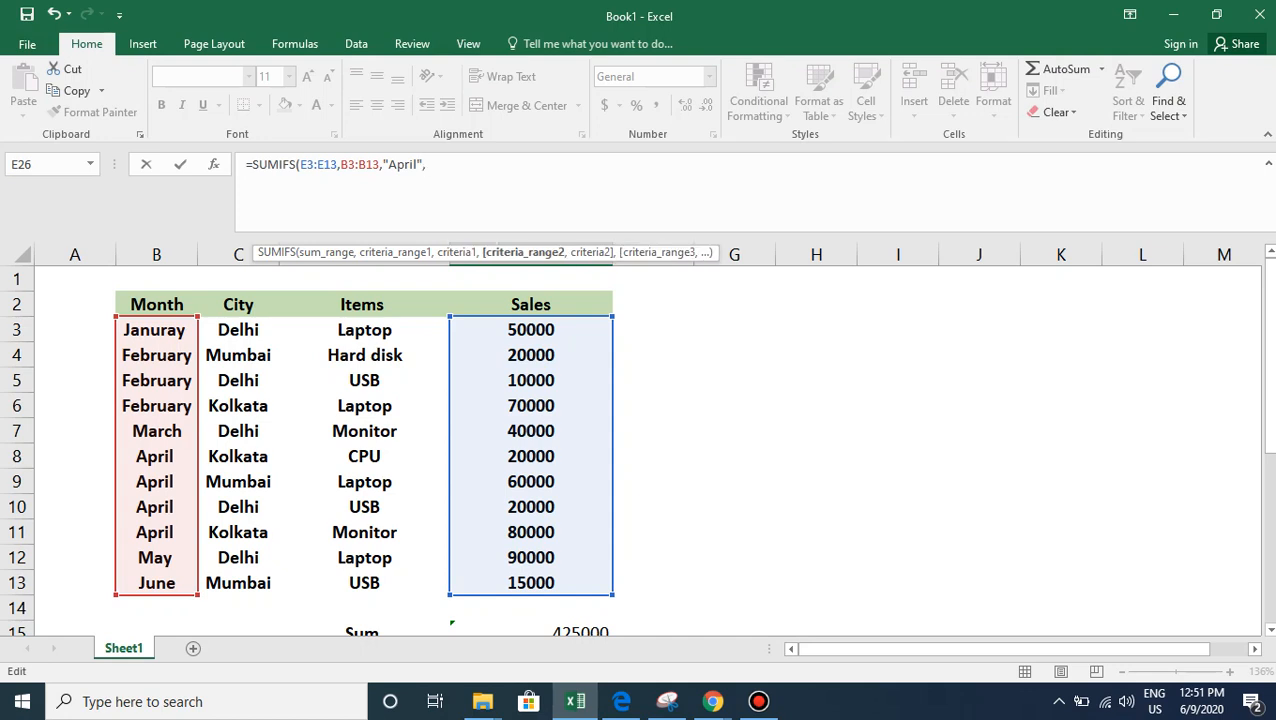
Add the city range C3:C13 with the criterion "Kolkata" as the second condition.
left_click_drag(238, 330, 240, 590)
type(",")
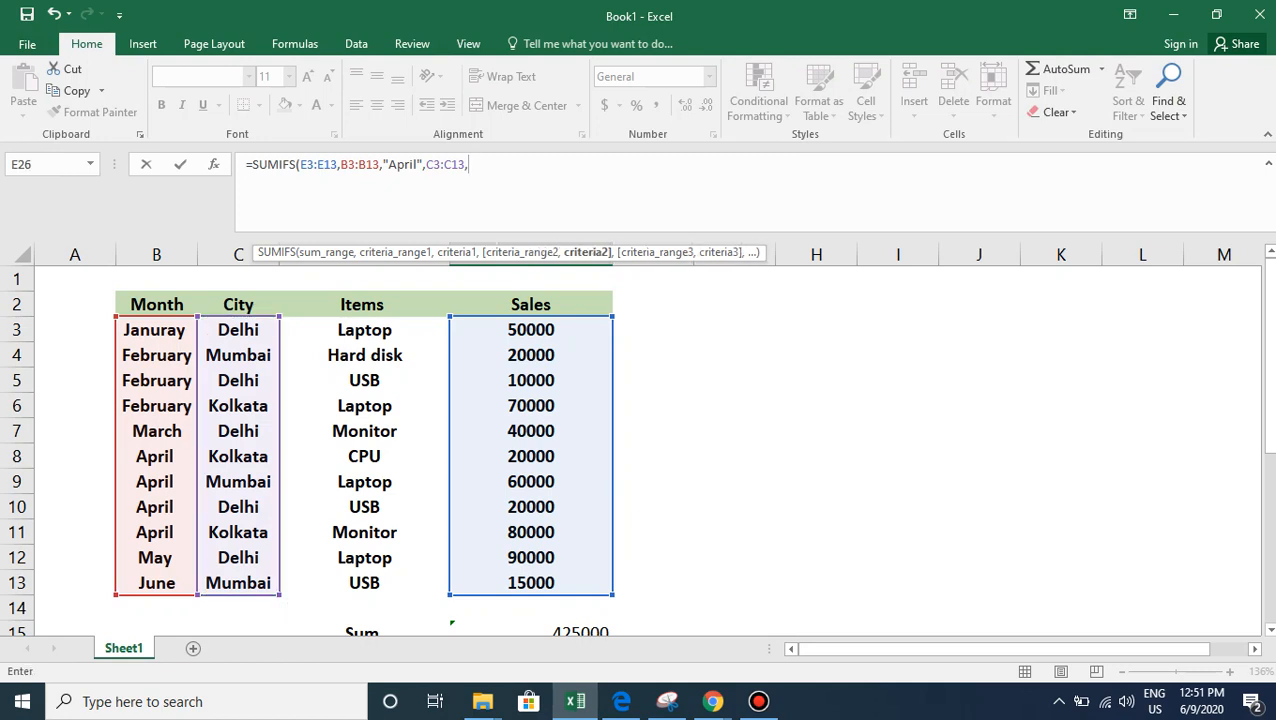
type("\"Kok")
key("BackSpace")
type("lkata\",")
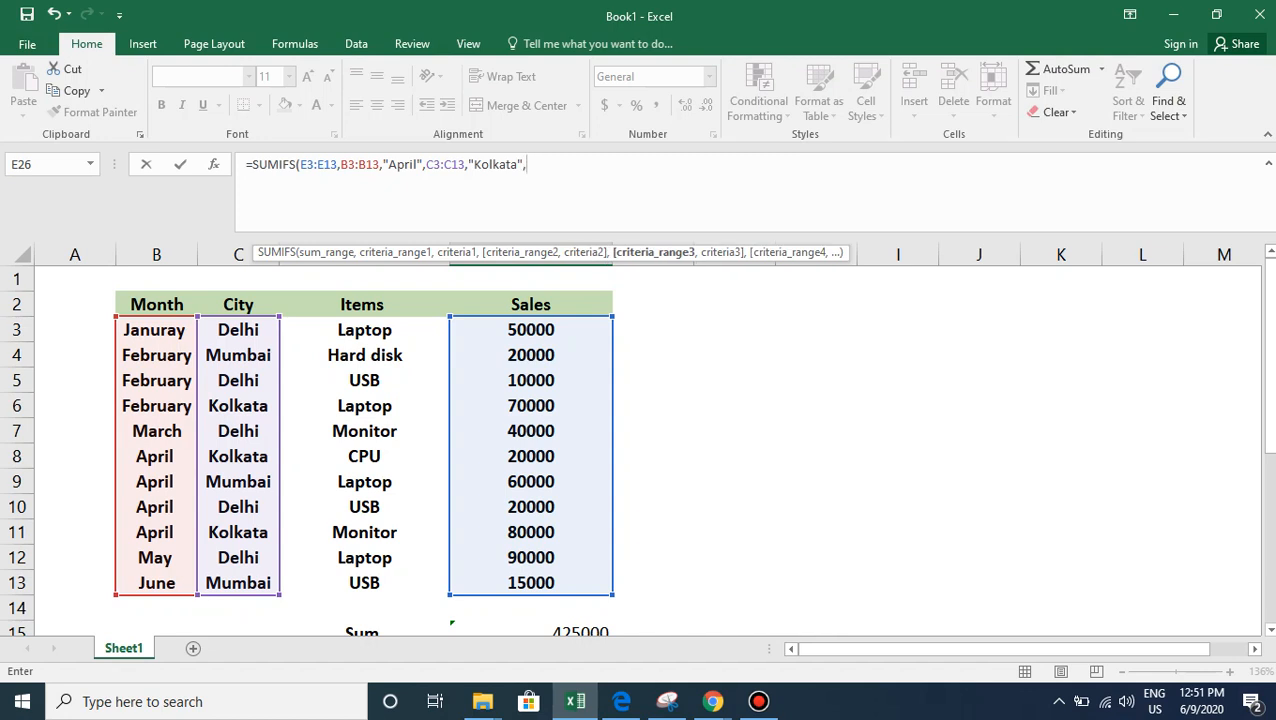
Add the items range D3:D13 with the criterion "Laptop" as the third condition and enter the completed formula.
left_click(364, 330)
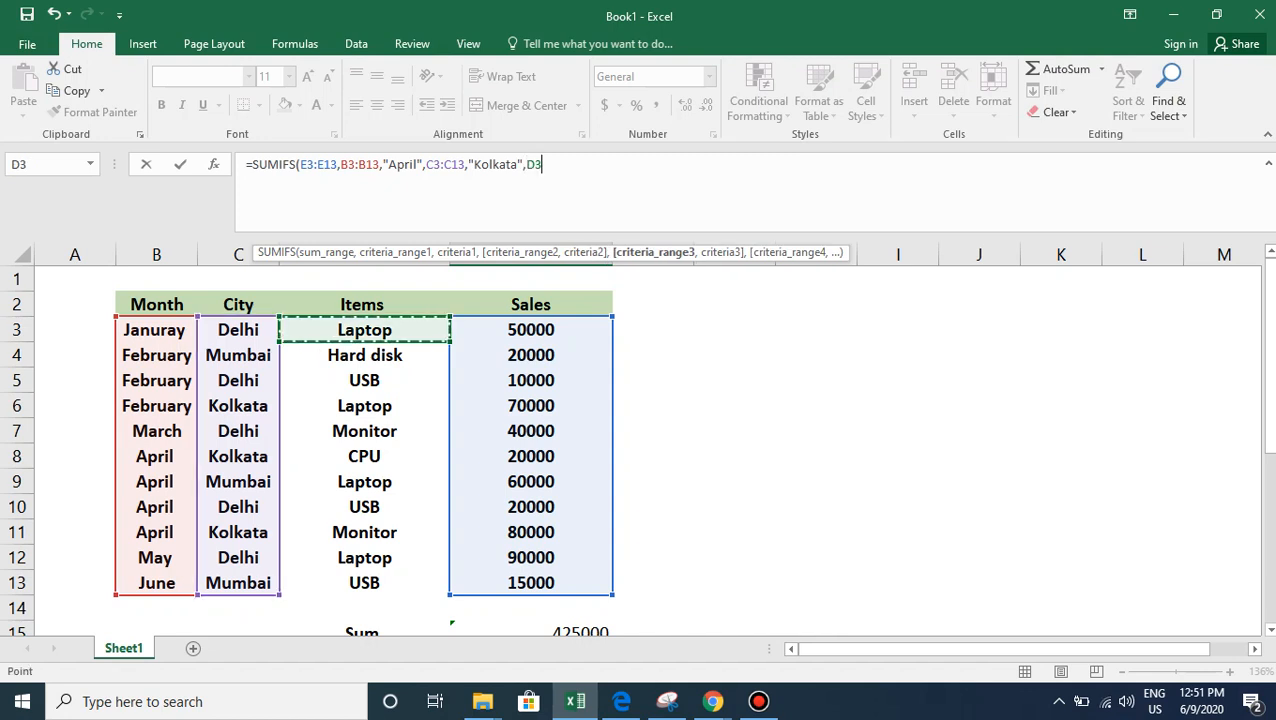
left_click_drag(364, 330, 364, 583)
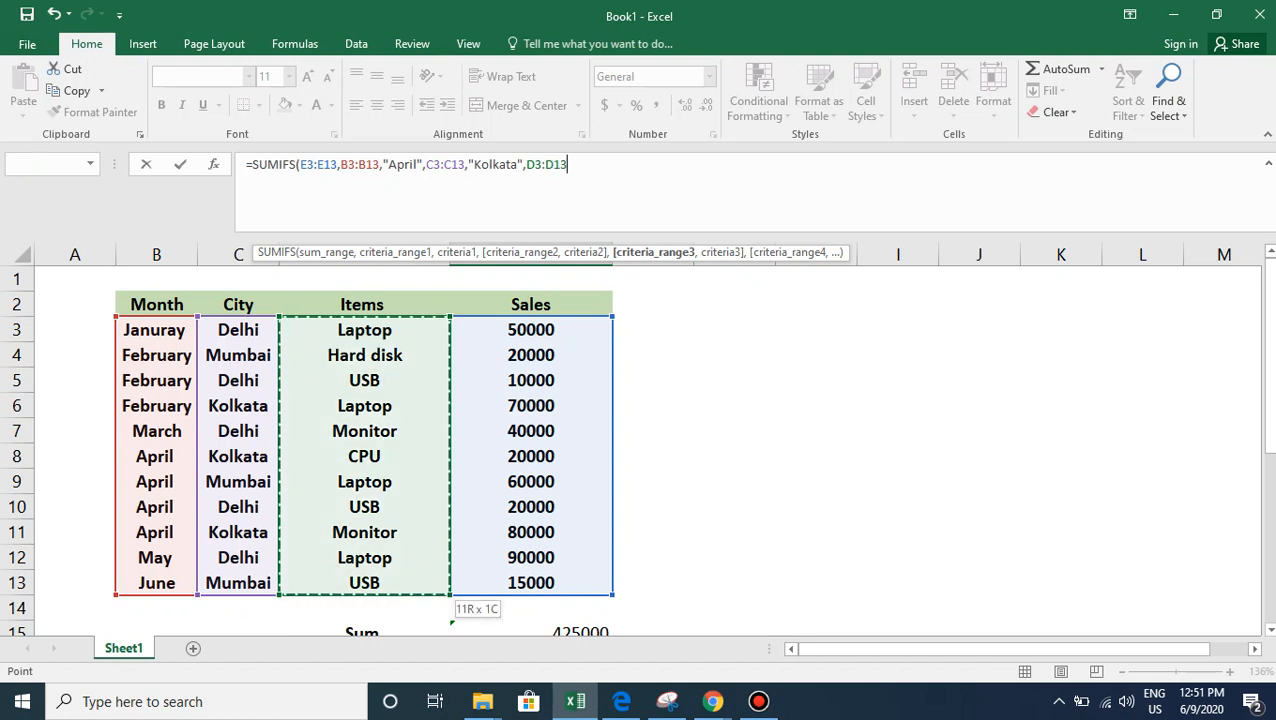
type(",")
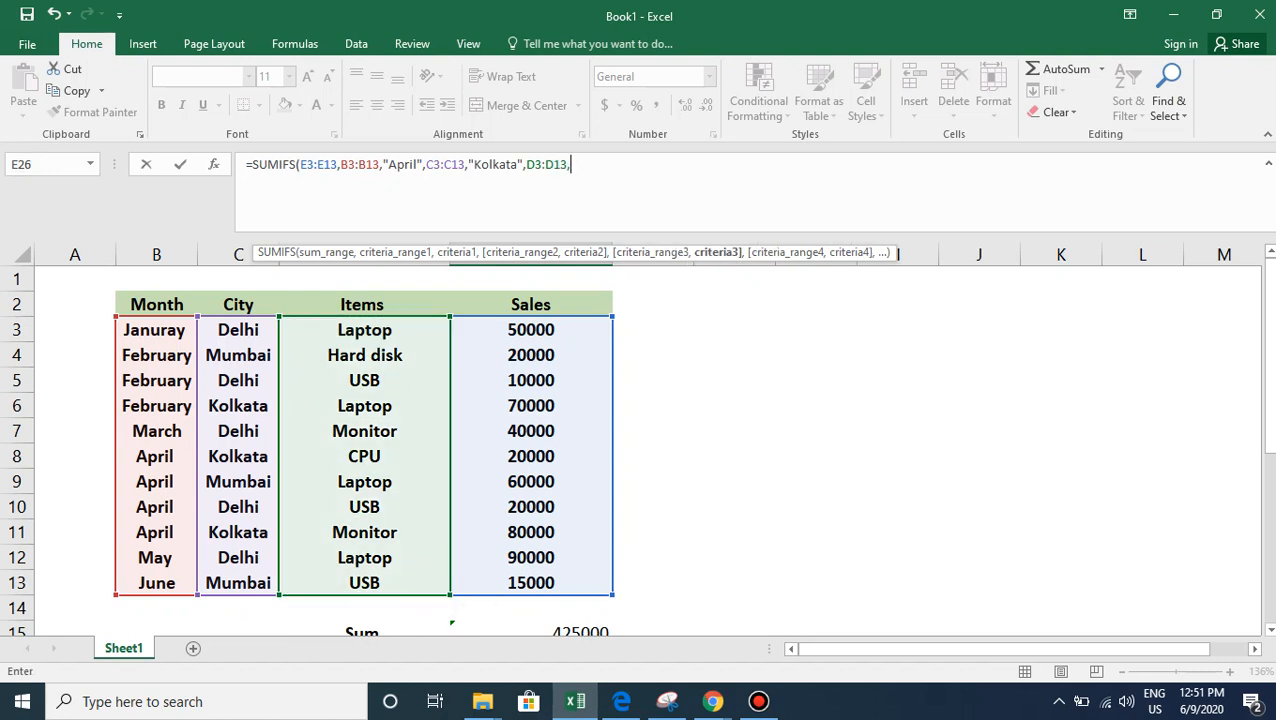
type("\"Laptop\")")
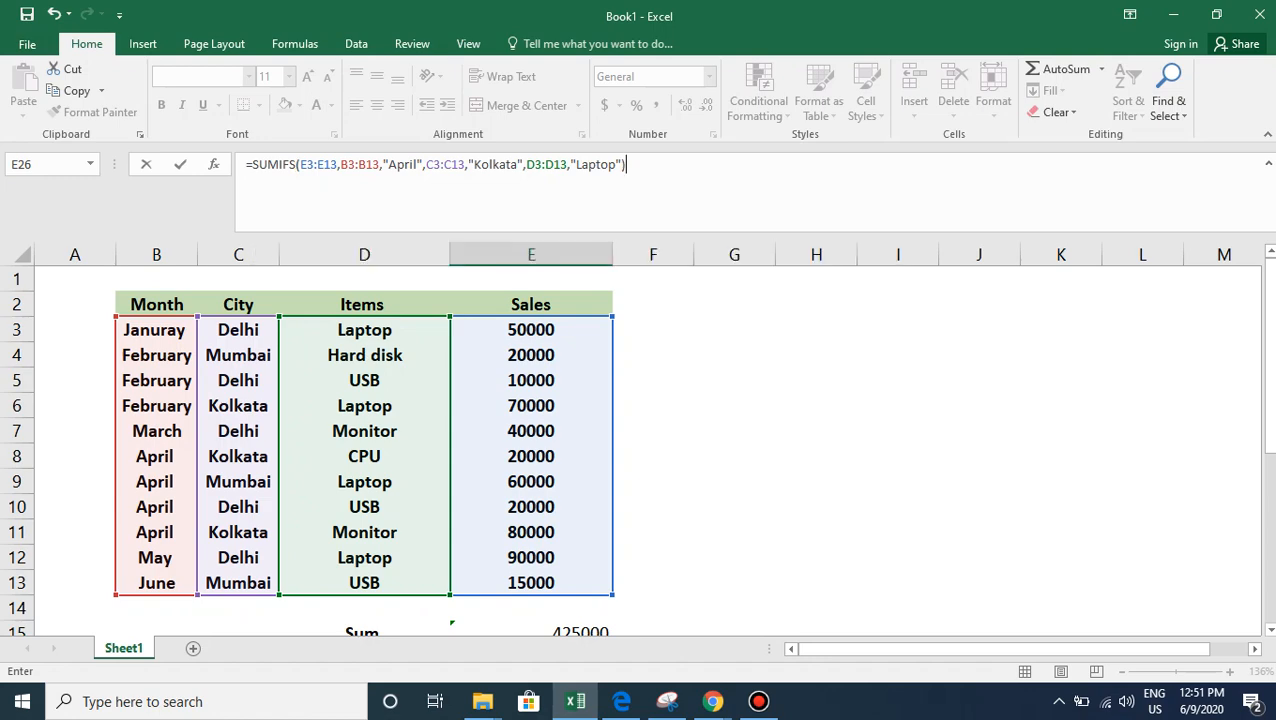
key("Return")
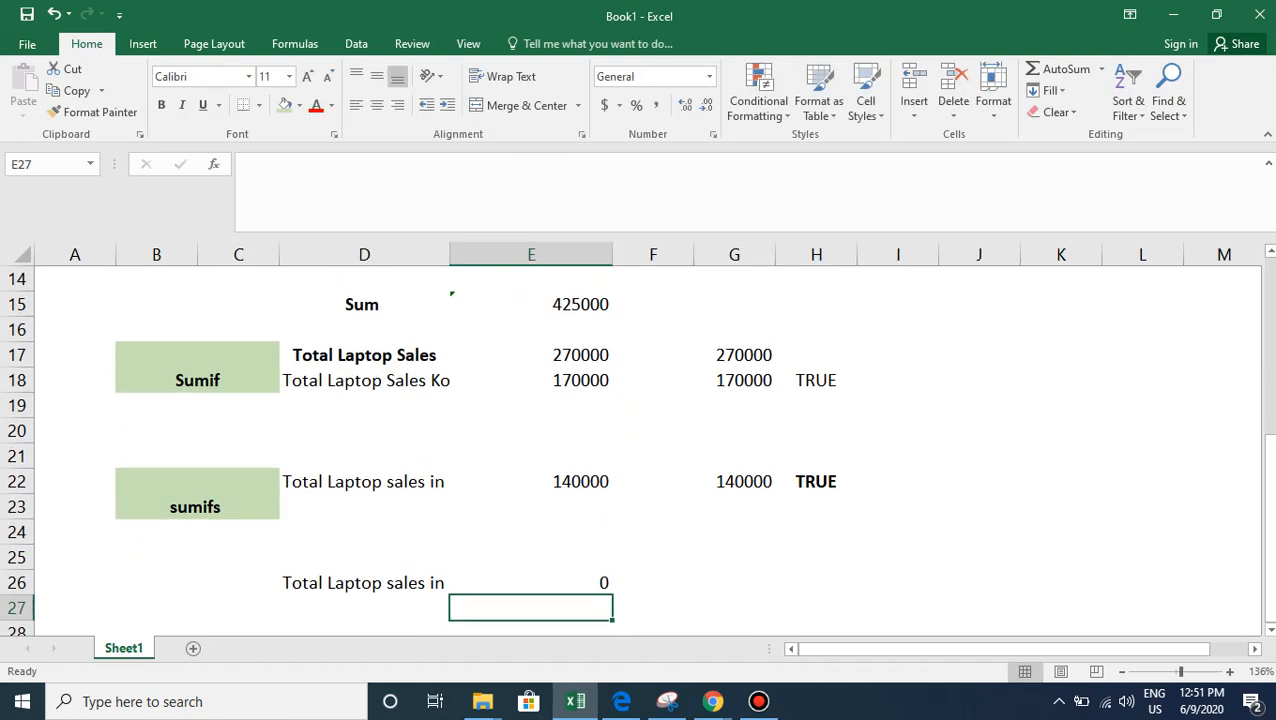
Start a manual check formula in cell G26, pointing its reference at the first April row of the sales table.
left_click(531, 582)
key("Right")
key("Right")
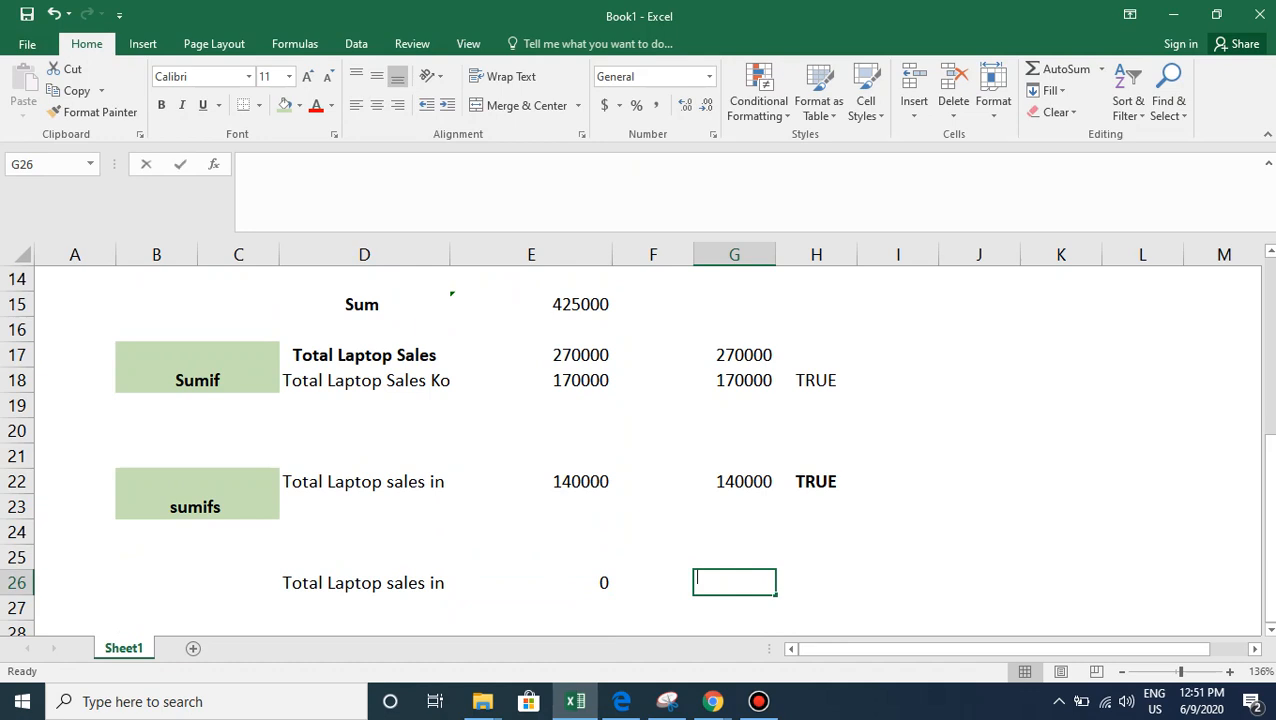
type("=")
key("Left")
key("Up")
key("Up")
key("Up")
key("Up")
key("Up")
key("Up")
key("Up")
key("Up")
key("Up")
key("Up")
key("Up")
key("Up")
key("Up")
key("Up")
key("Up")
key("Up")
key("Up")
key("Up")
key("Up")
key("Up")
key("Up")
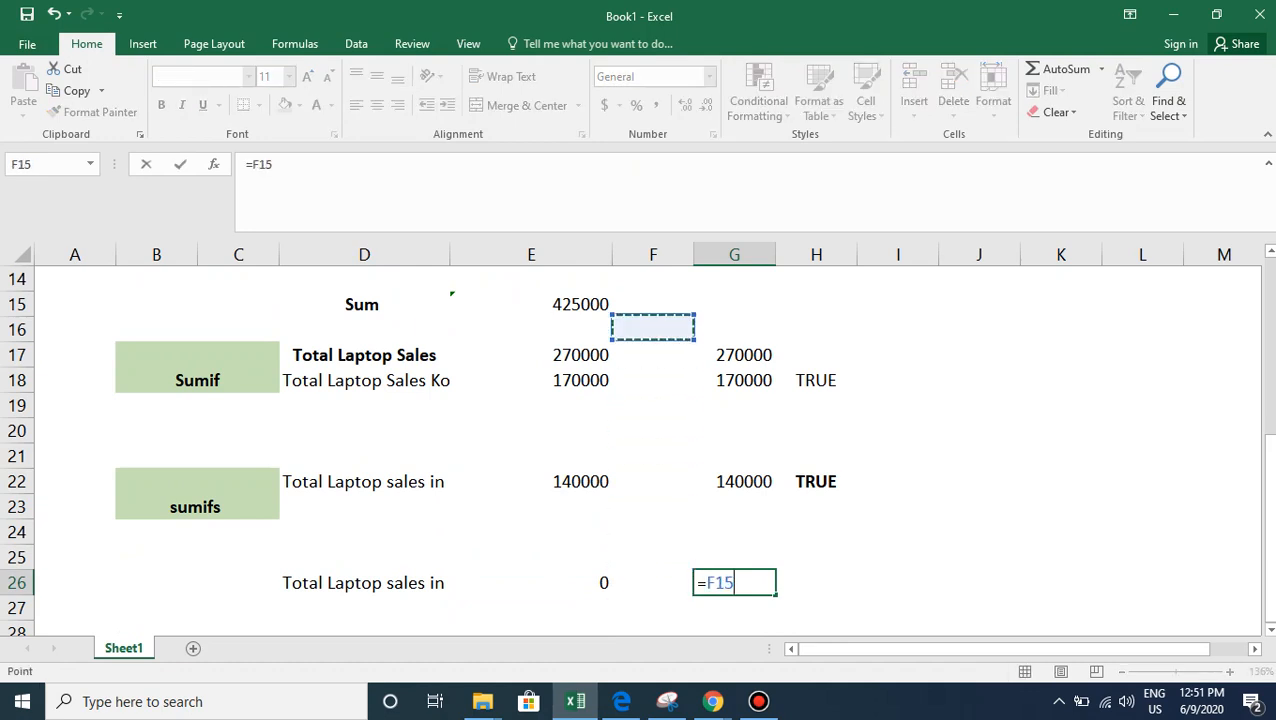
key("Left")
key("Left")
key("Left")
key("Left")
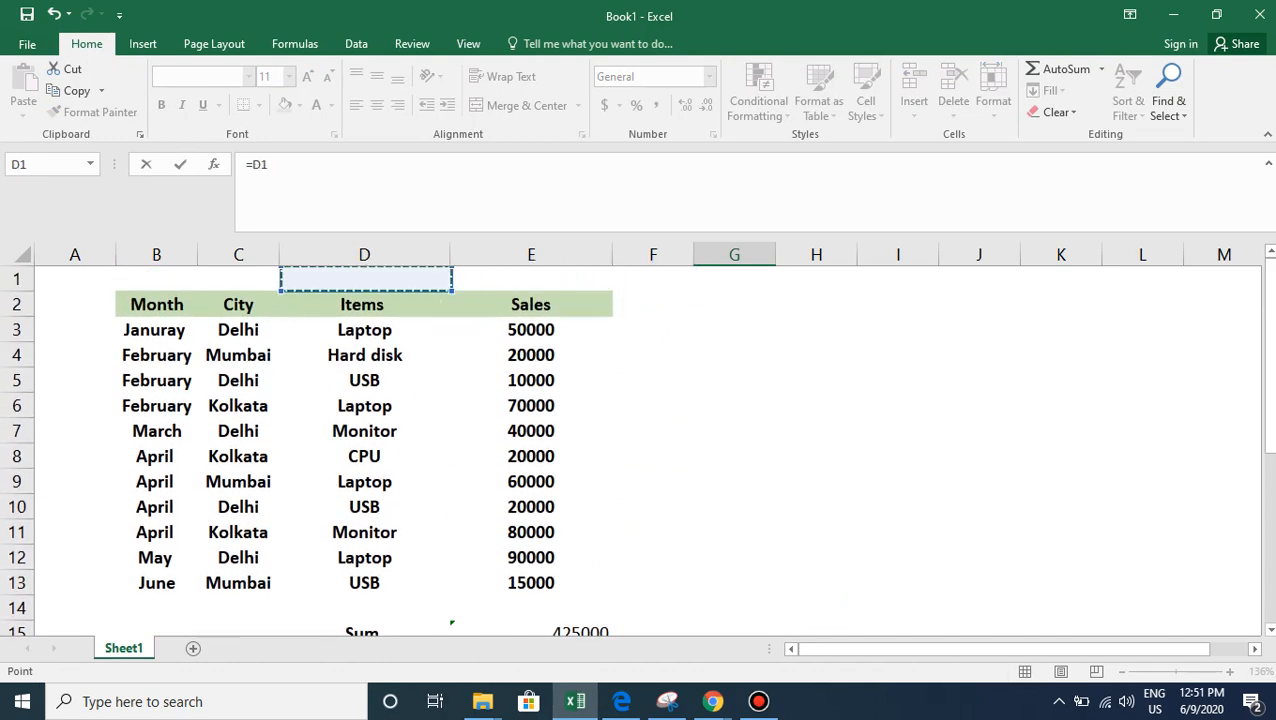
key("Down")
key("Down")
key("Down")
key("Down")
key("Down")
key("Down")
key("Down")
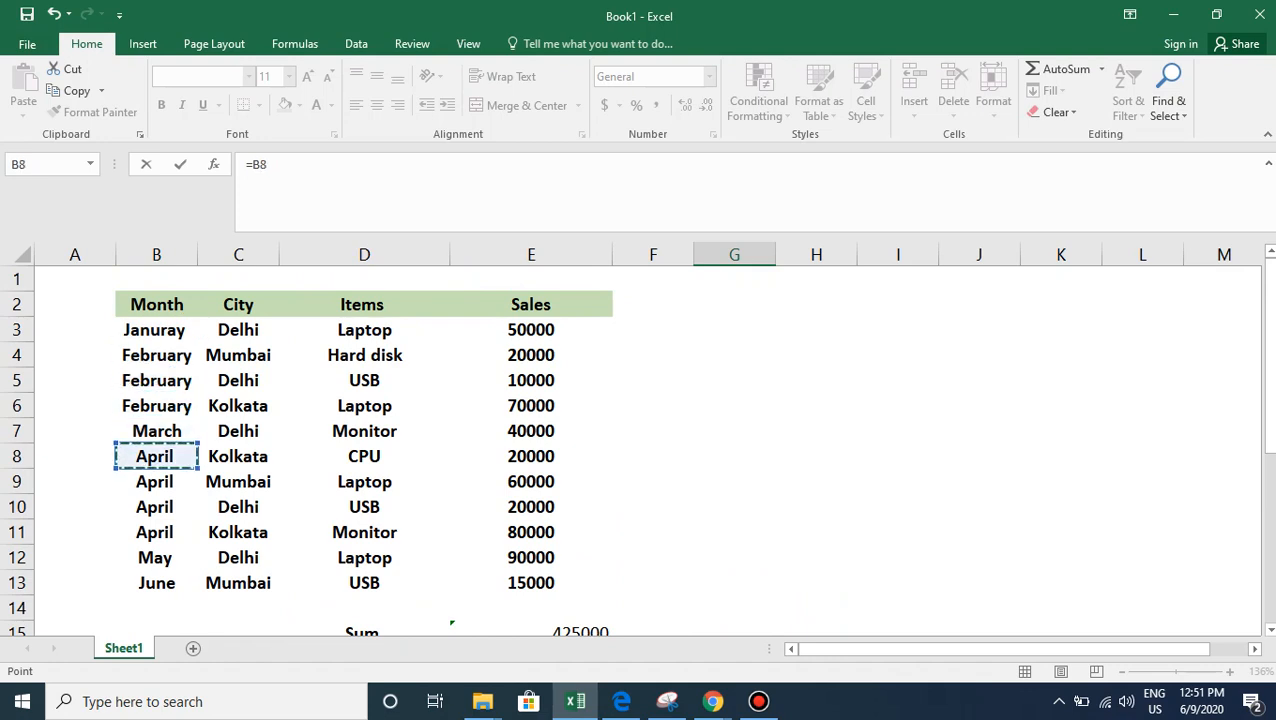
Check the city, item and sales of each April row, rows 8 to 11, for laptop sales in Kolkata.
key("Right")
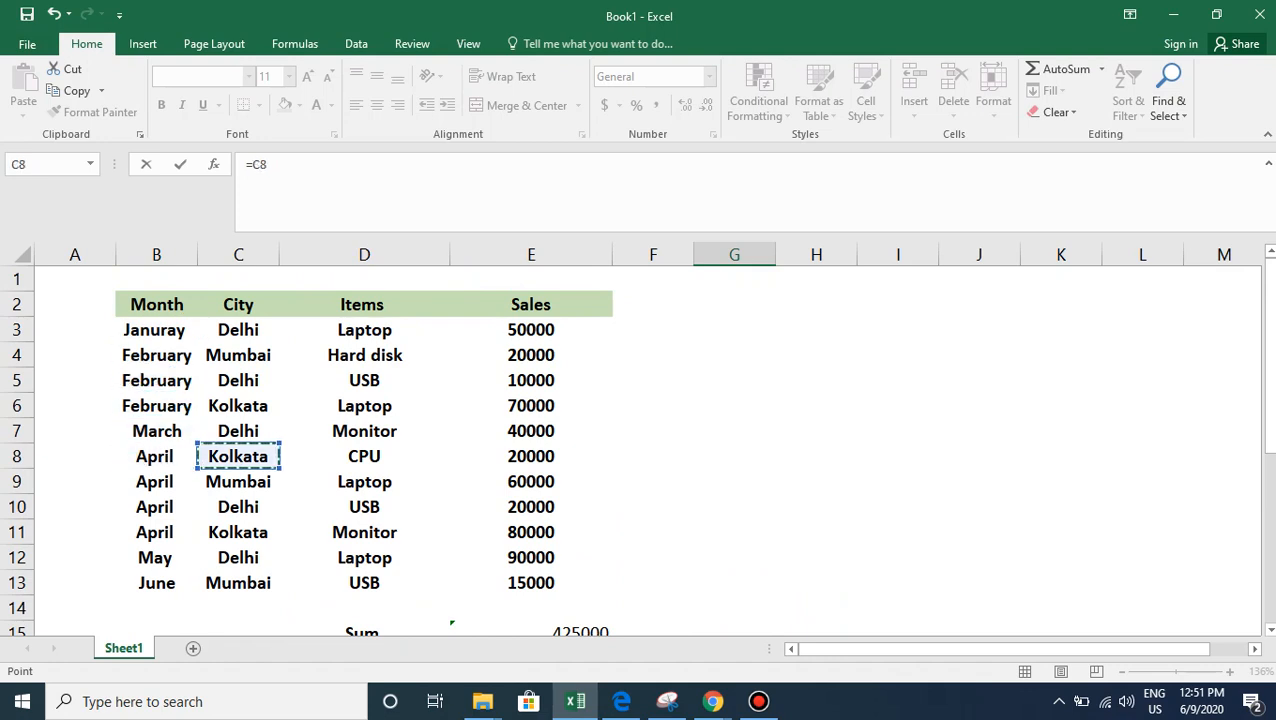
key("Right")
key("Right")
key("Down")
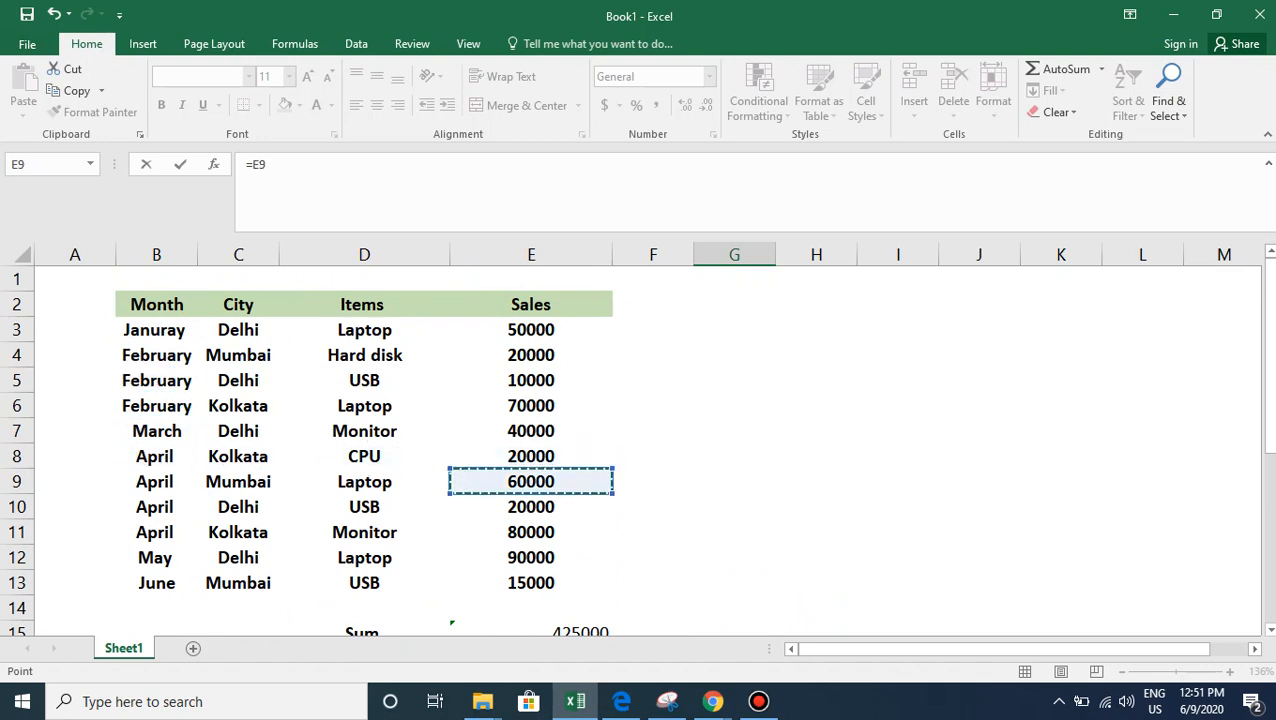
key("Left")
key("Left")
key("Left")
key("Right")
key("Right")
key("Right")
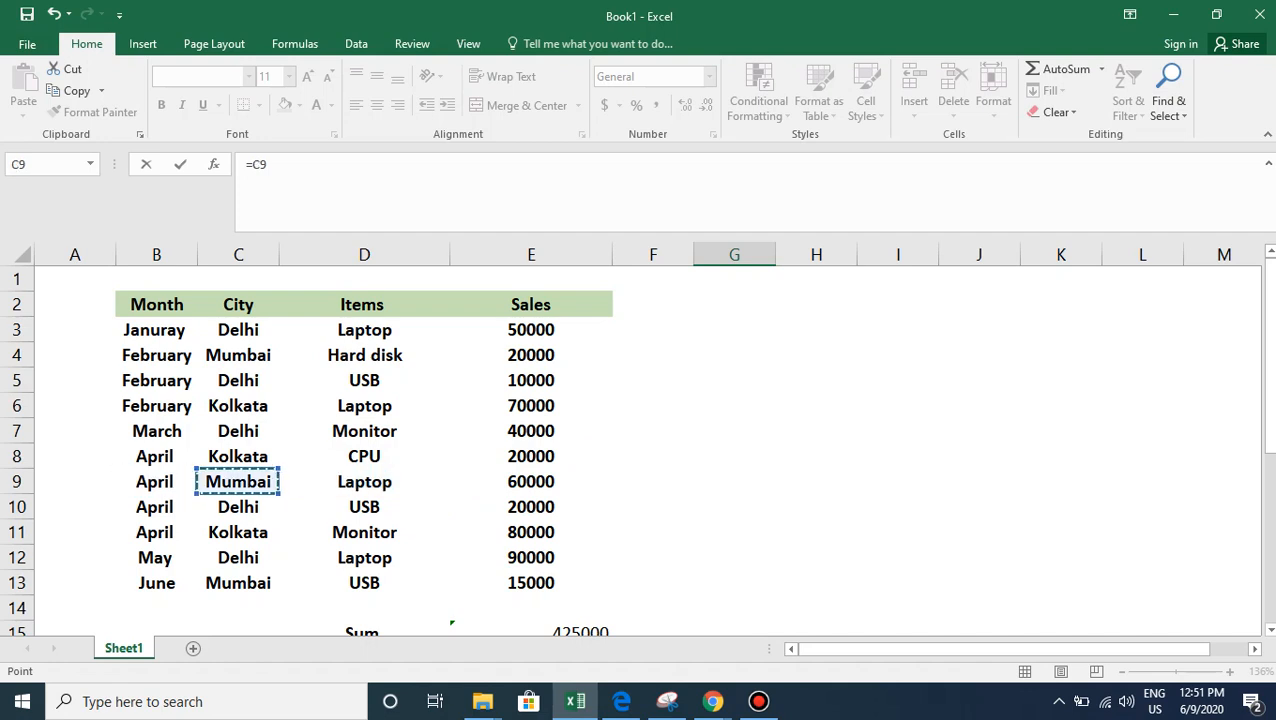
key("Left")
key("Left")
key("Down")
key("Left")
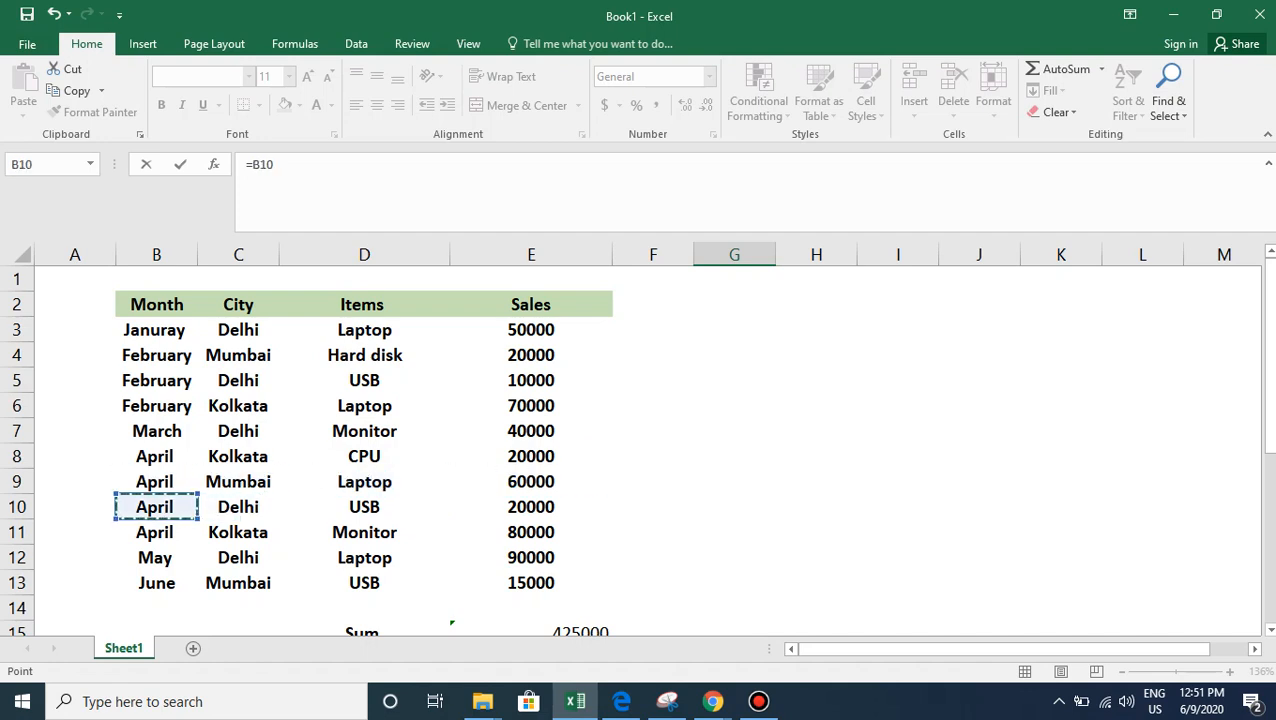
key("Right")
key("Right")
key("Right")
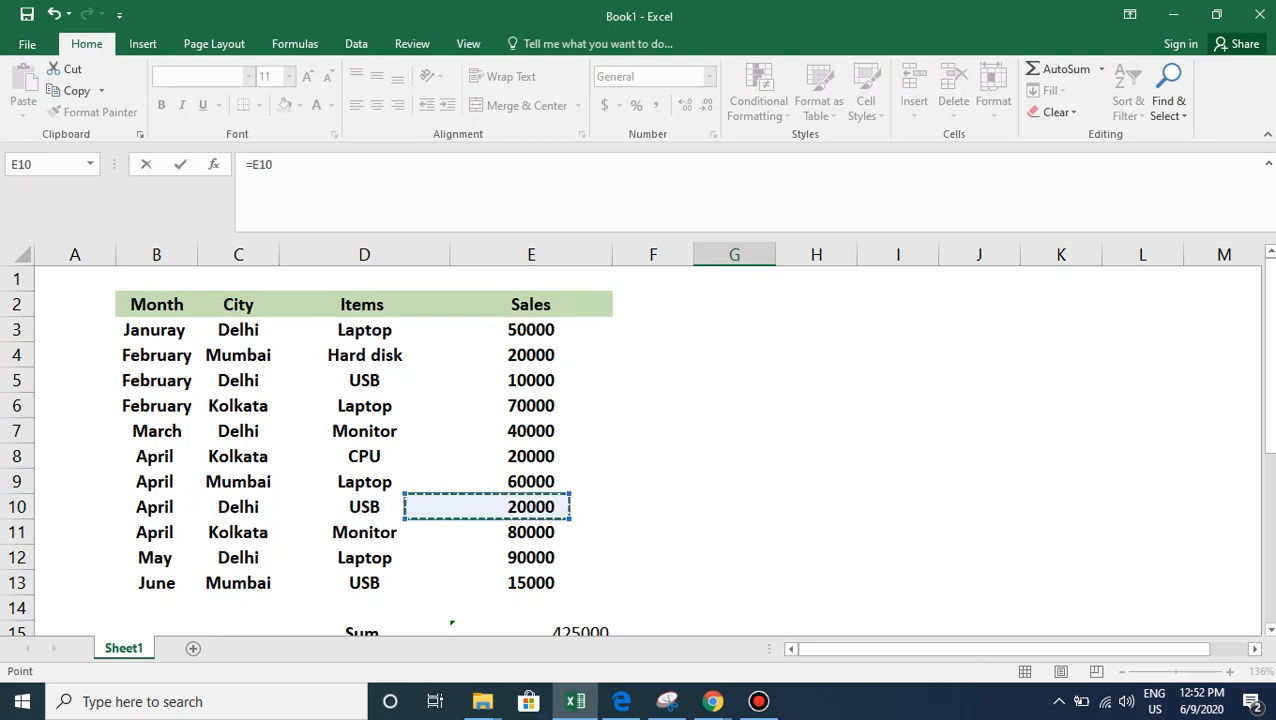
key("Down")
key("Left")
key("Left")
key("Left")
key("Right")
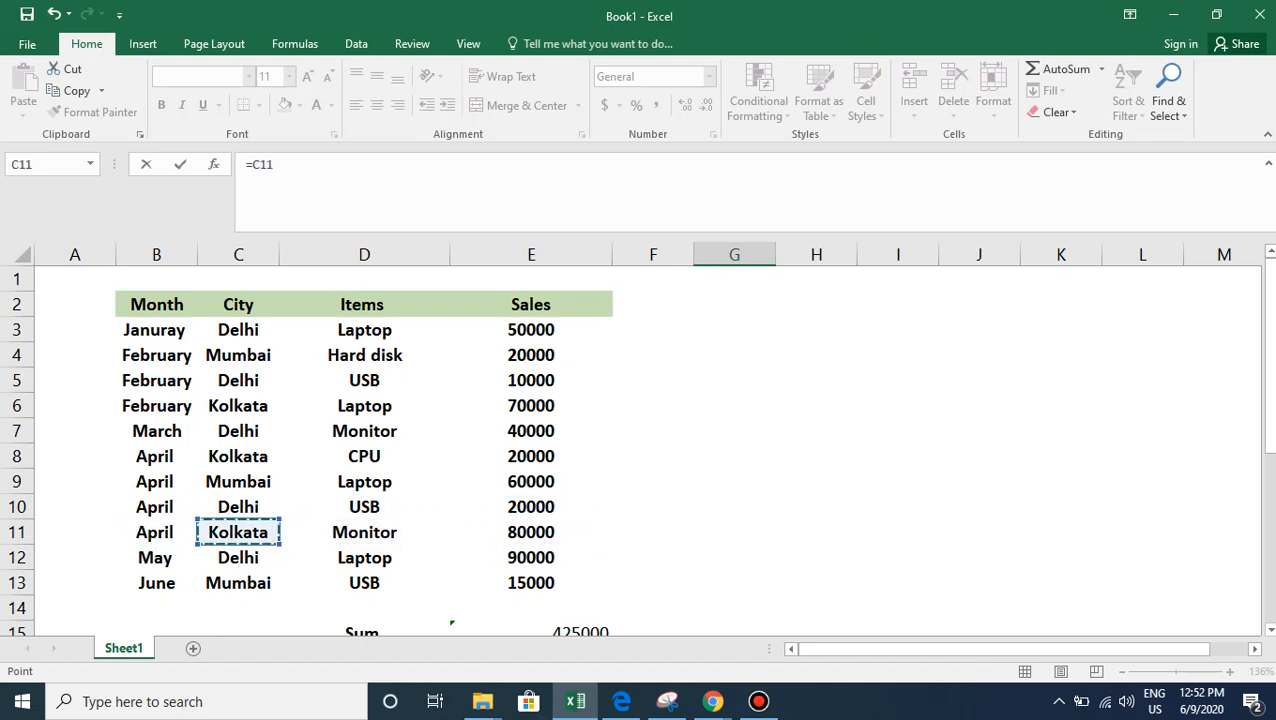
key("Right")
key("Right")
Return to the SUMIFS section and discard the unfinished manual check formula in cell G26.
key("Down")
key("Down")
key("Down")
key("Down")
key("Down")
key("Down")
key("Down")
key("Down")
key("Down")
key("Down")
key("Down")
key("Down")
key("Down")
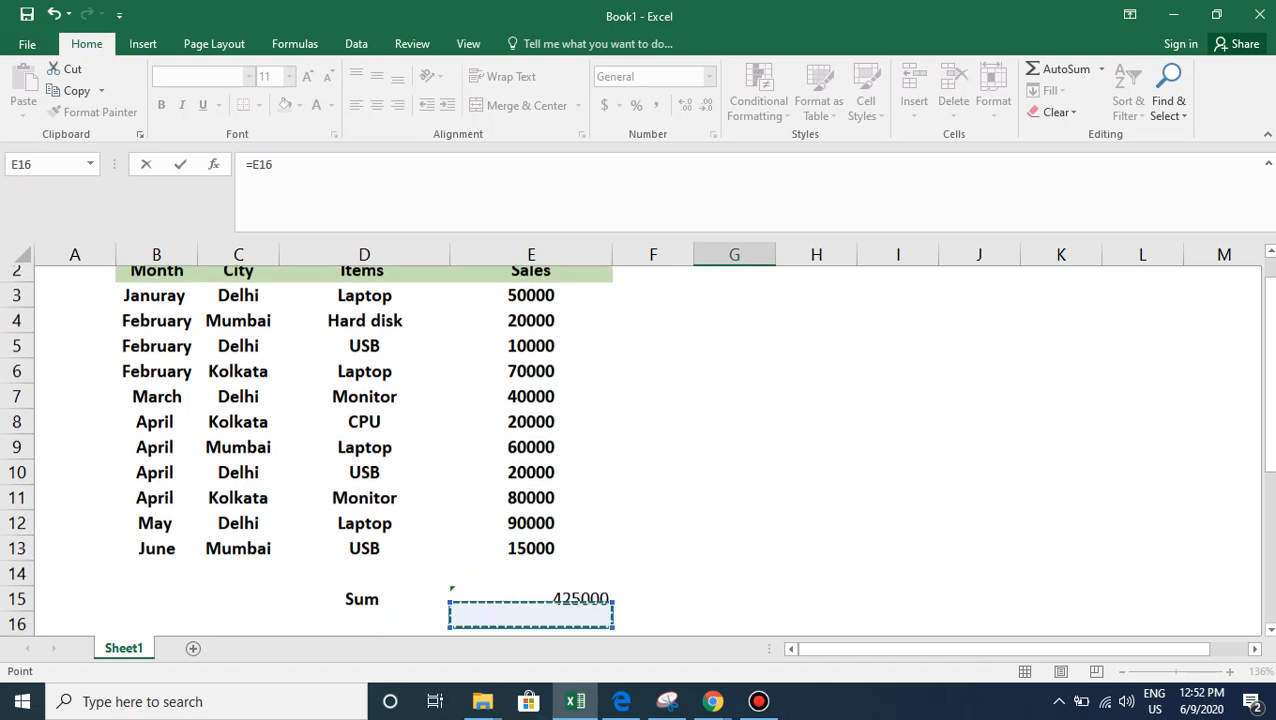
key("Down")
key("Down")
key("Down")
key("Down")
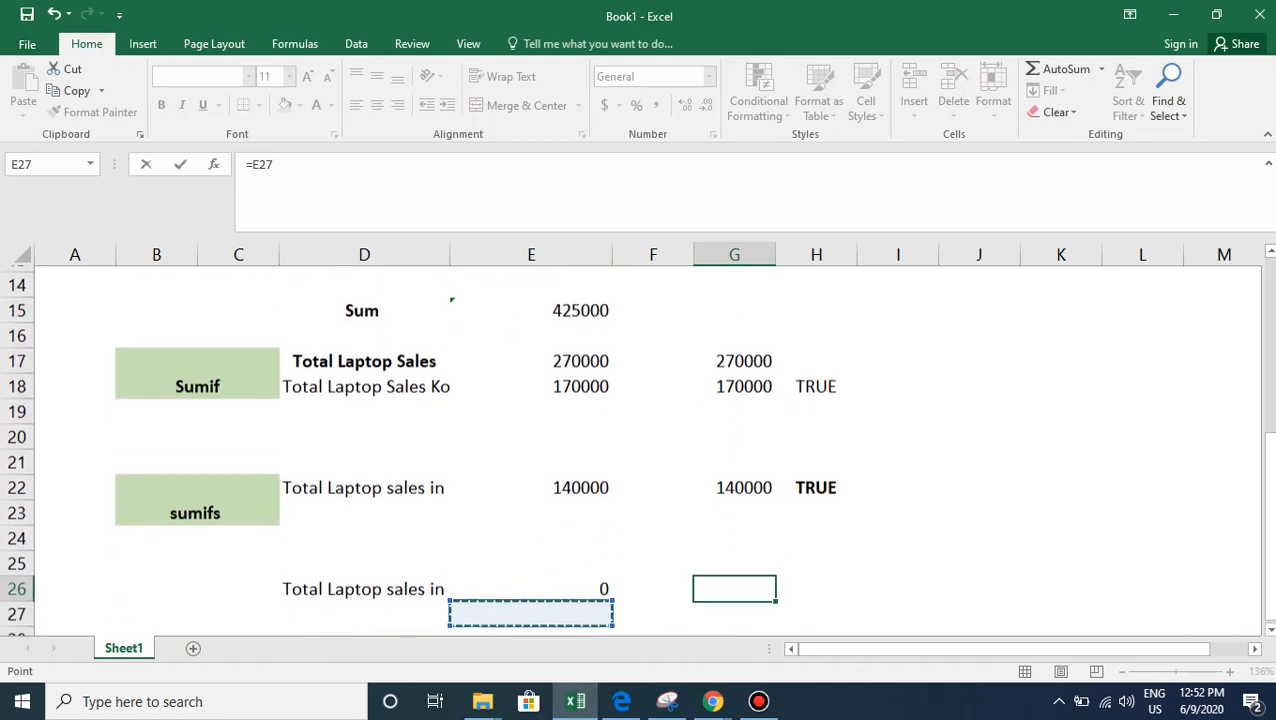
type("`")
key("Escape")
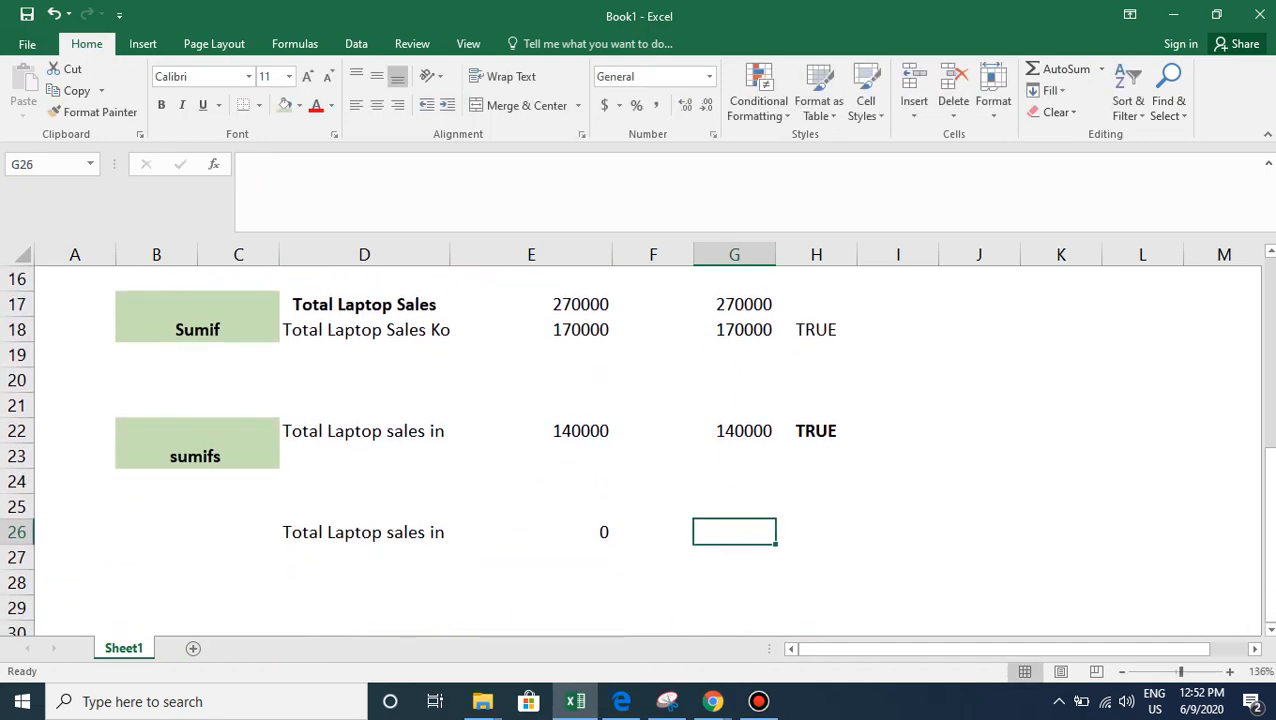
key("Up")
key("Up")
key("Left")
key("Left")
key("Left")
key("Left")
key("Left")
key("Up")
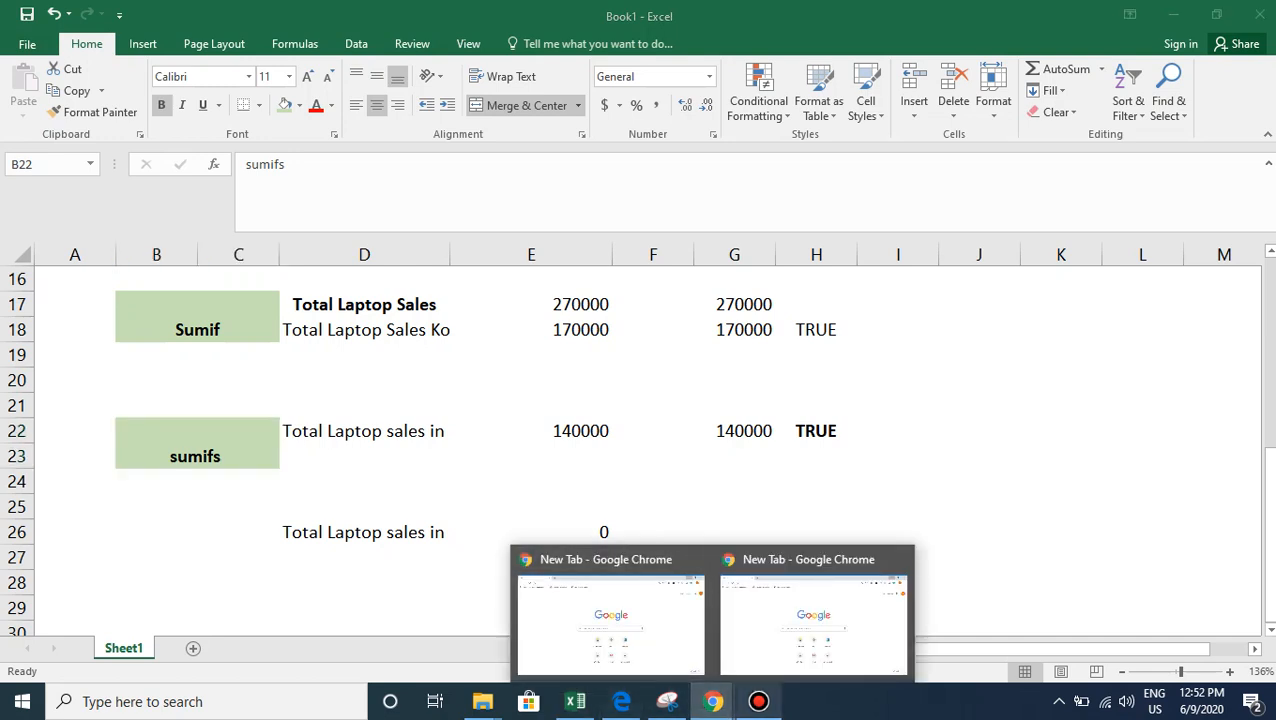
left_click(758, 701)
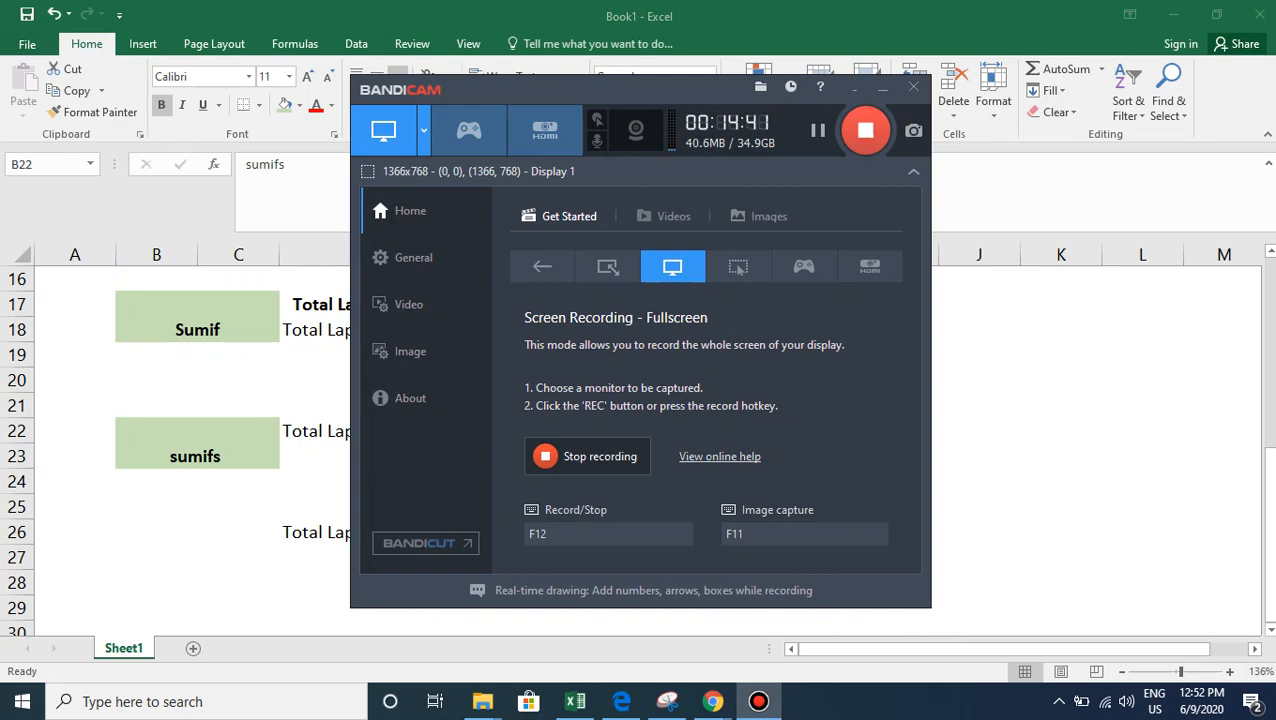